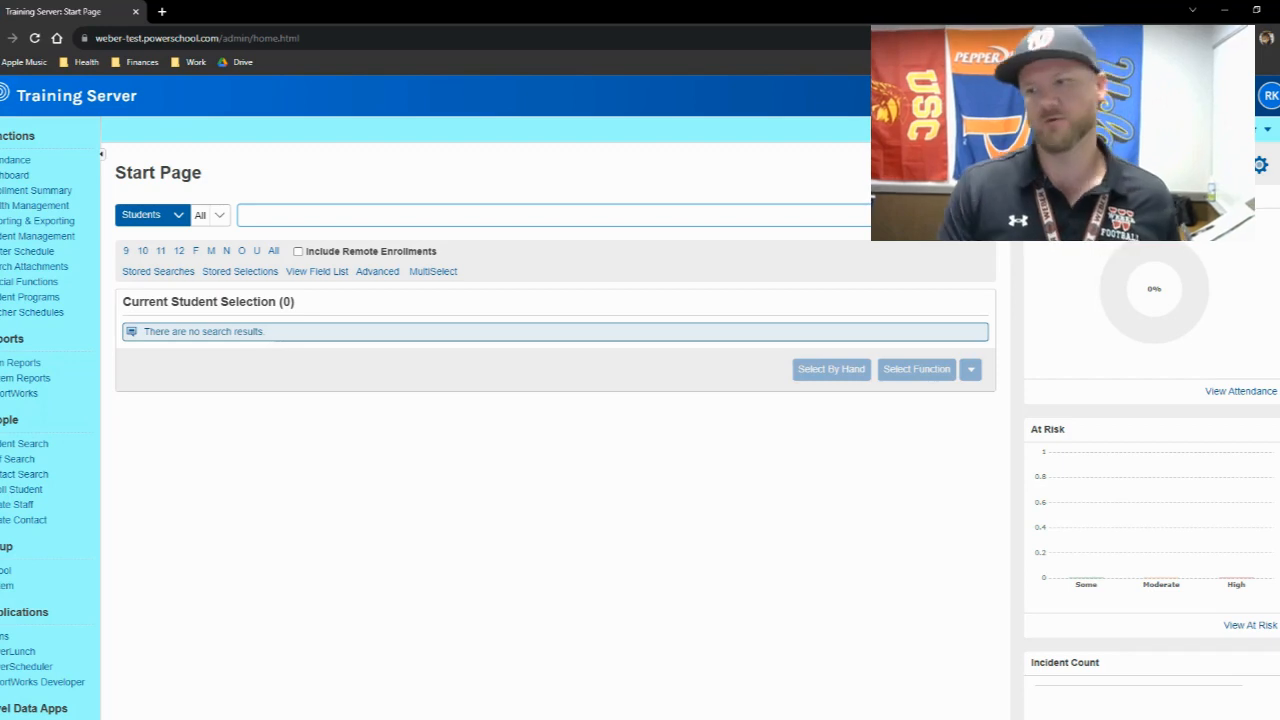
- Search for the student by last name and open the grade 12 student's Quick Lookup page
scroll(42, 496, "down", 1)
scroll(432, 419, "up", 1)
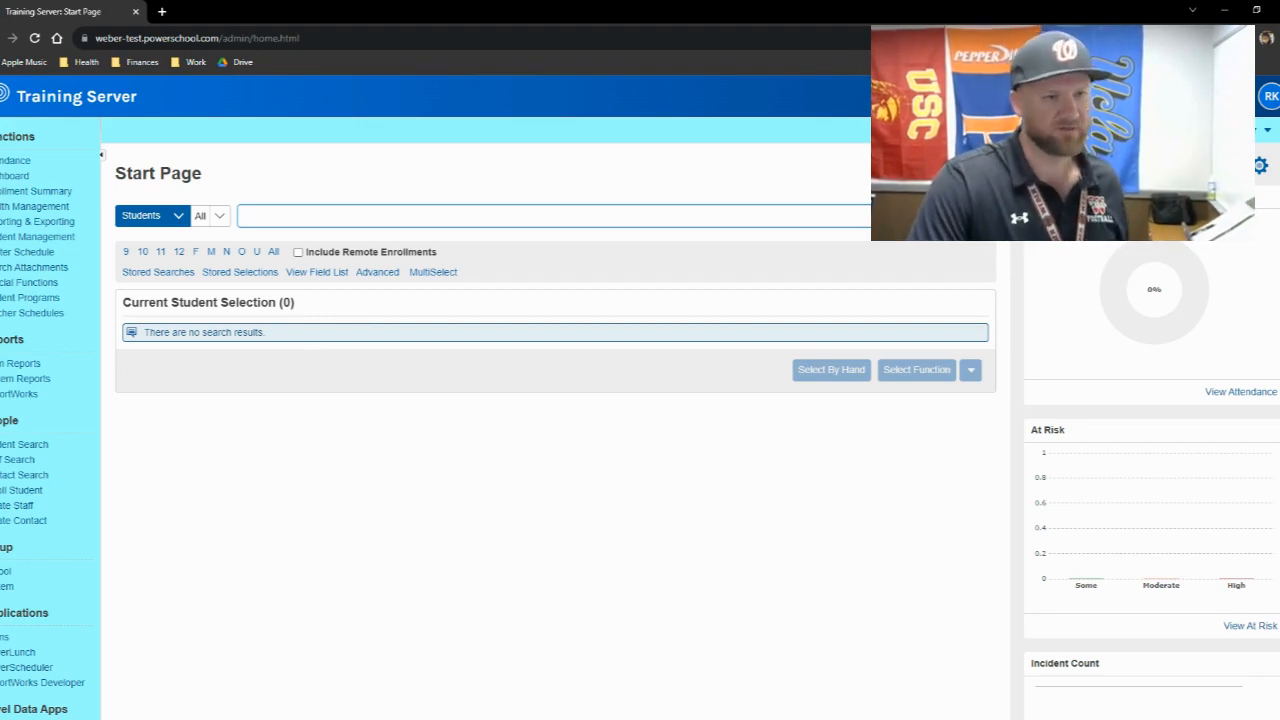
type("adams")
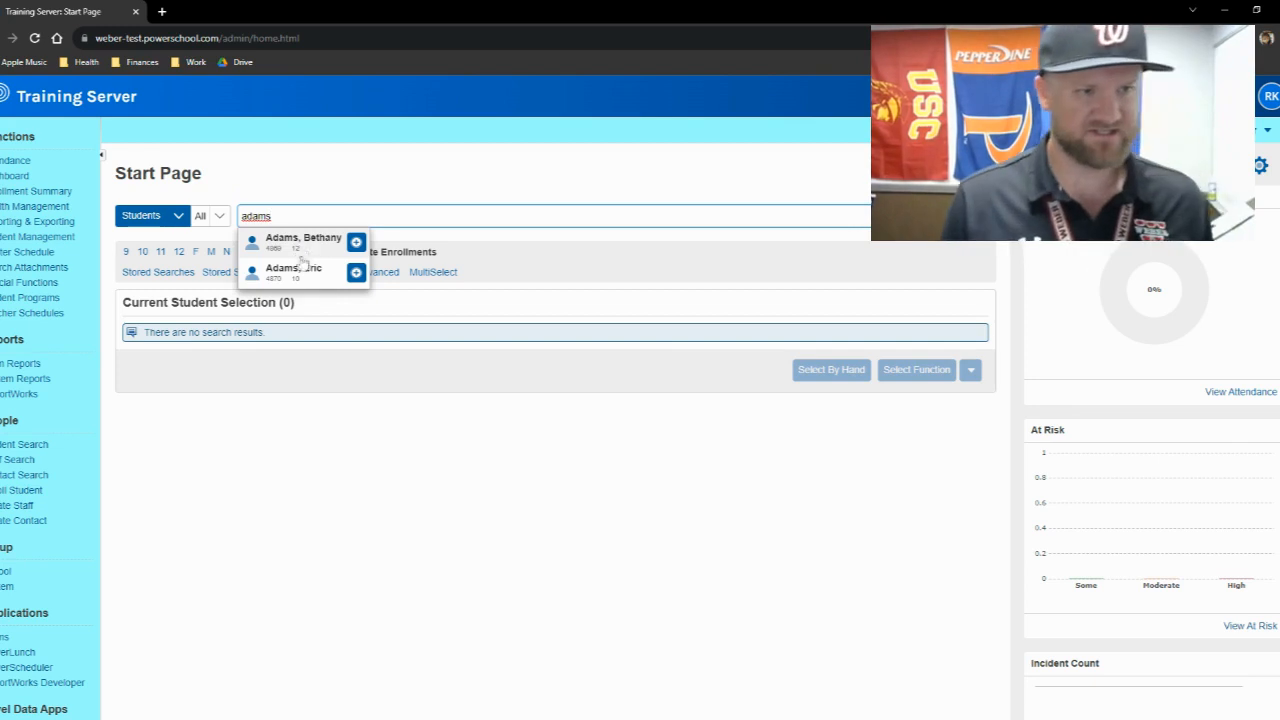
left_click(295, 240)
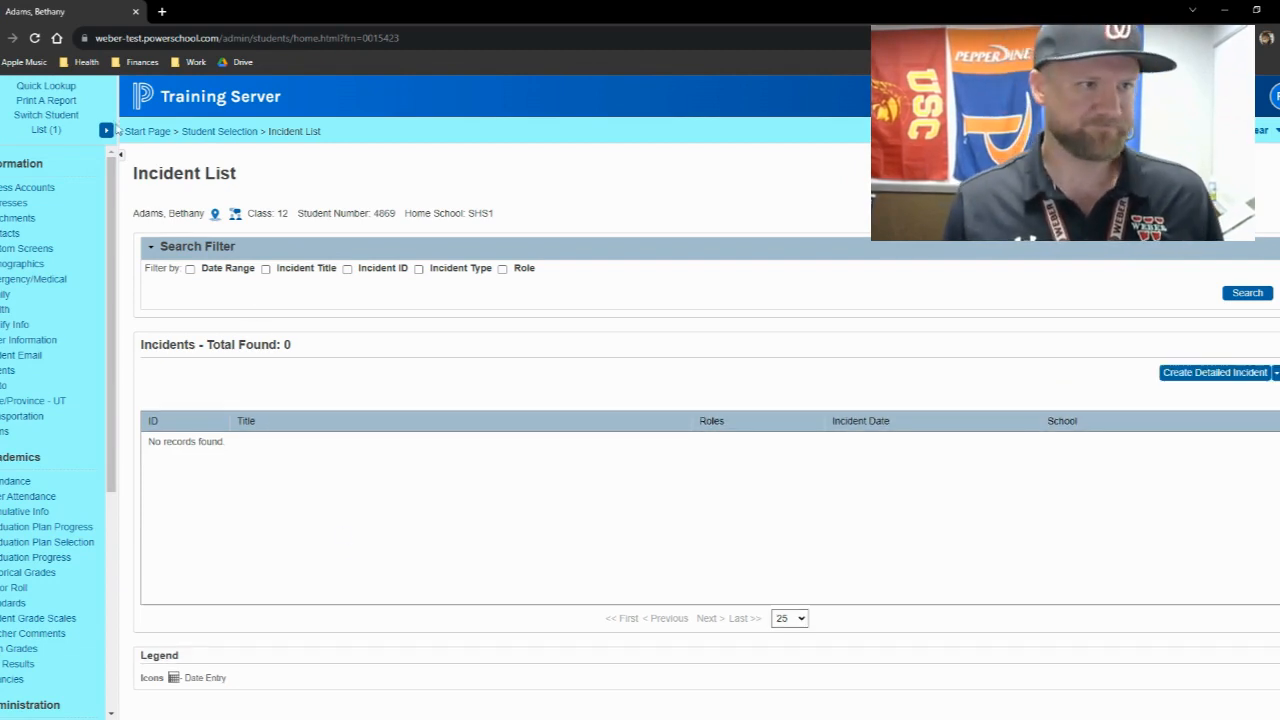
left_click(46, 86)
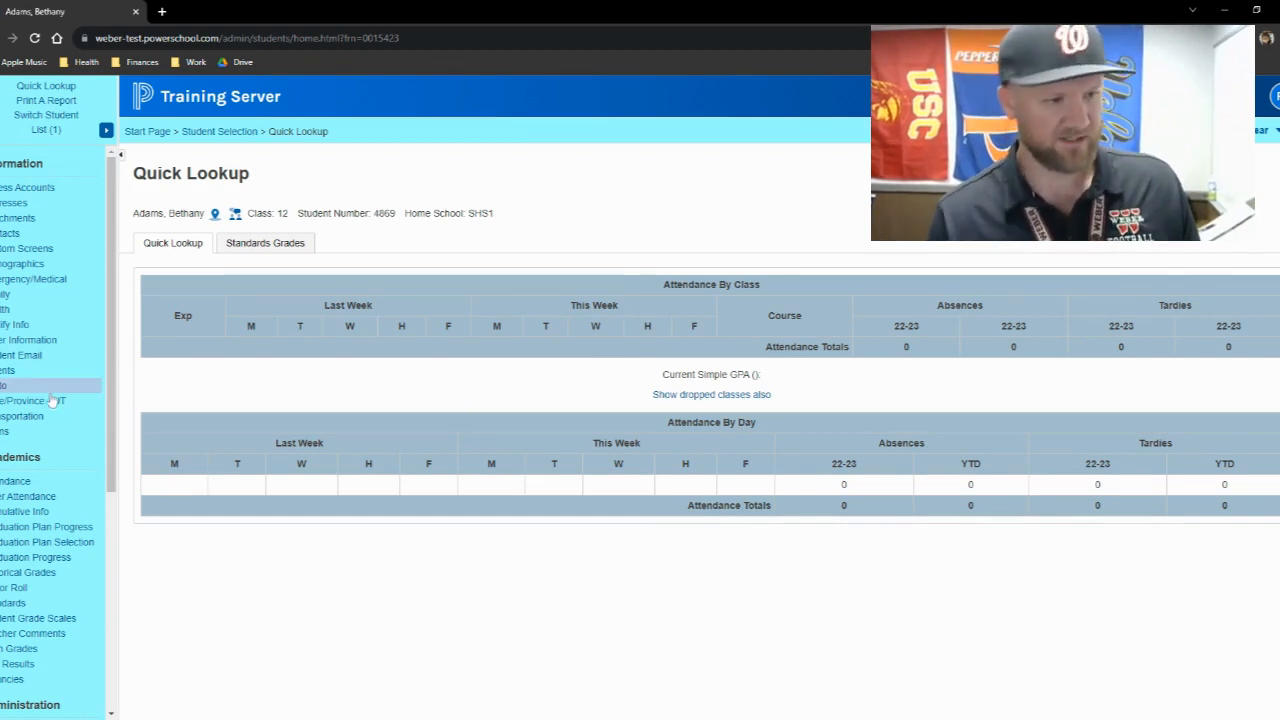
- Open the student's incident list and start a new detailed incident
scroll(52, 400, "down", 3)
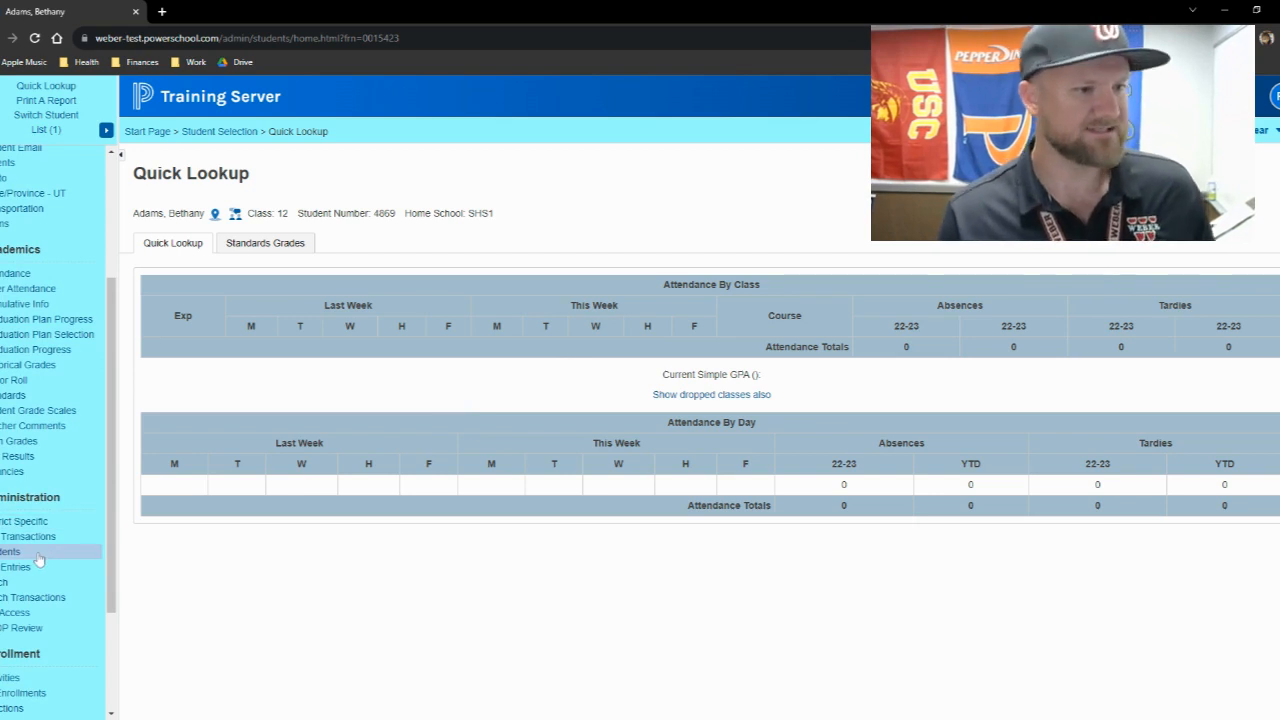
scroll(38, 560, "down", 2)
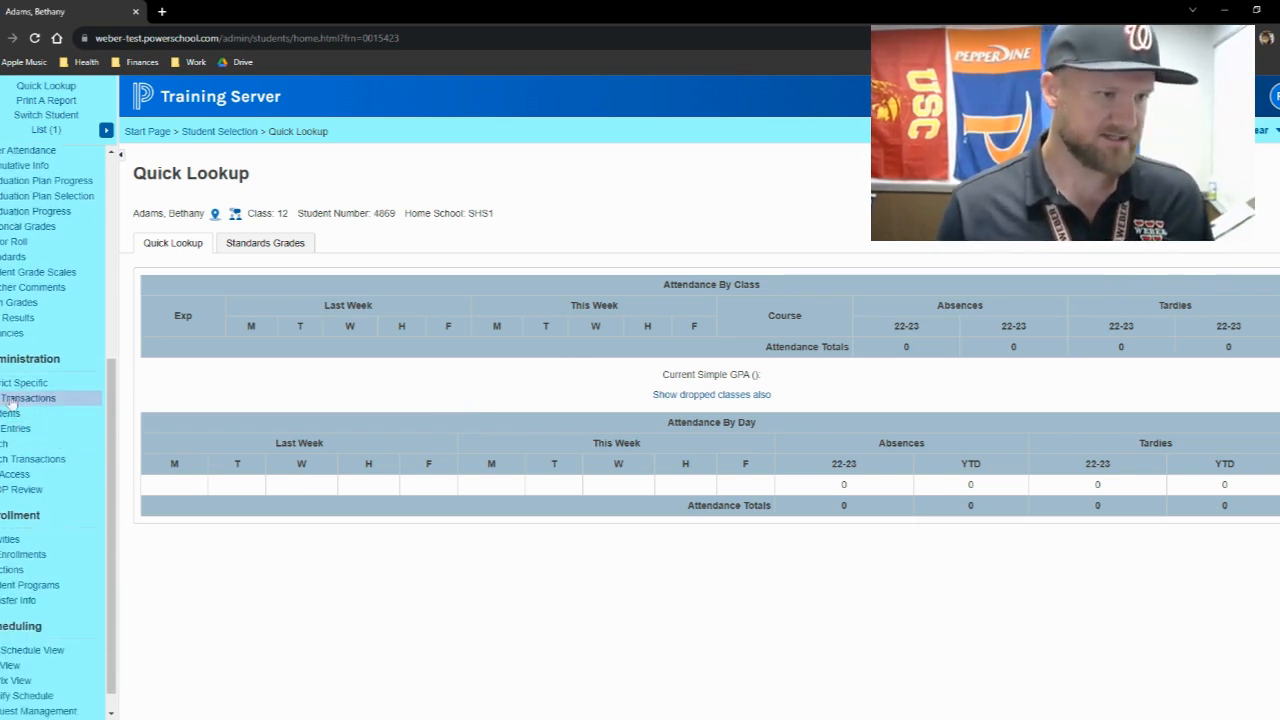
left_click(11, 415)
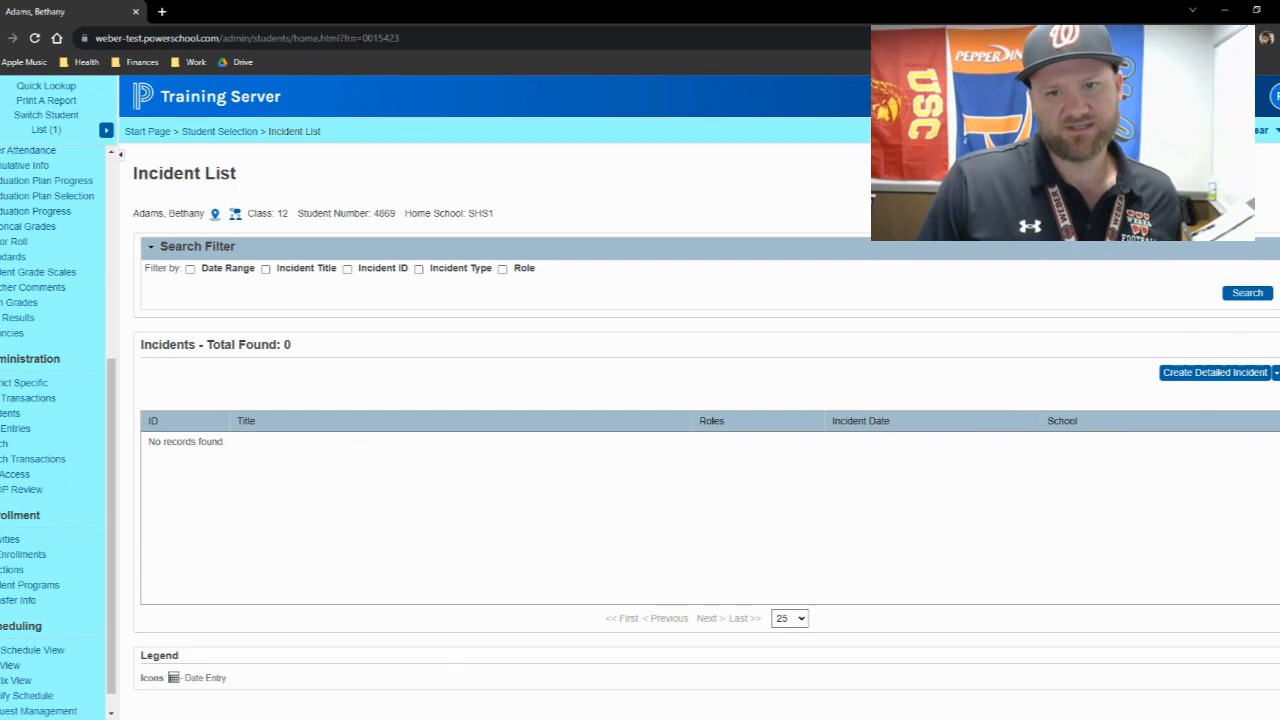
left_click(1276, 372)
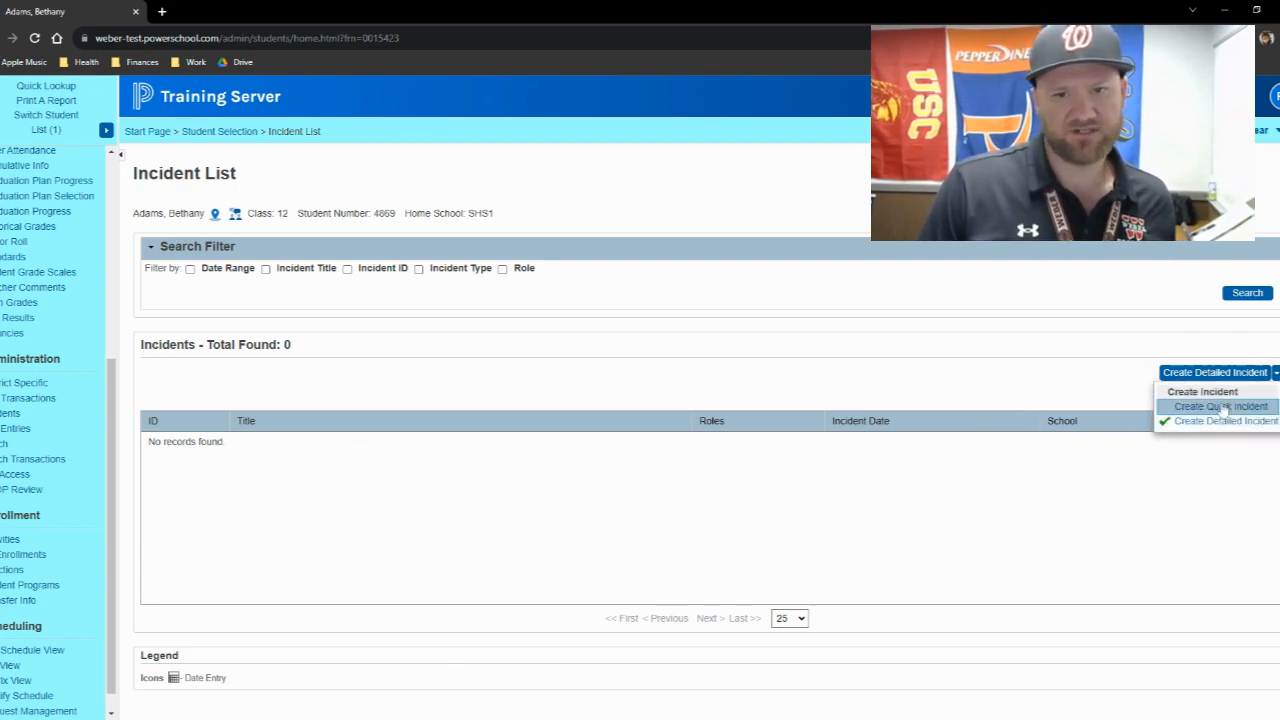
left_click(1213, 423)
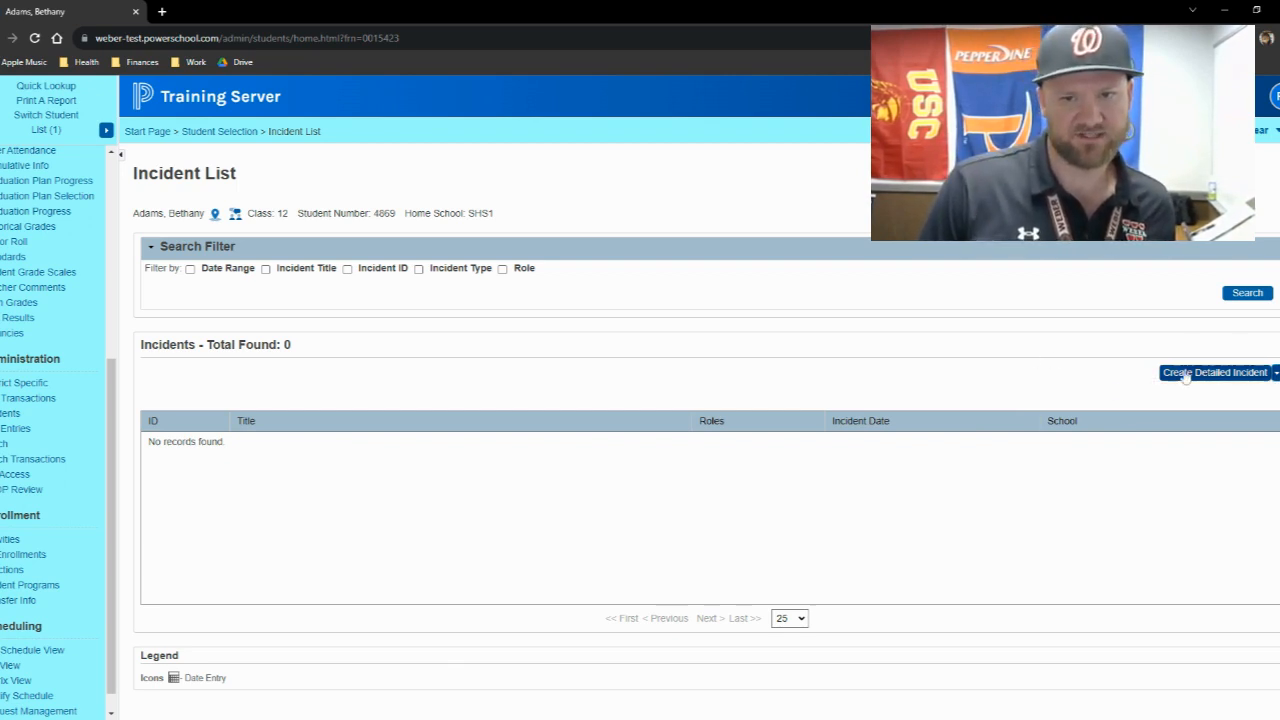
left_click(1232, 378)
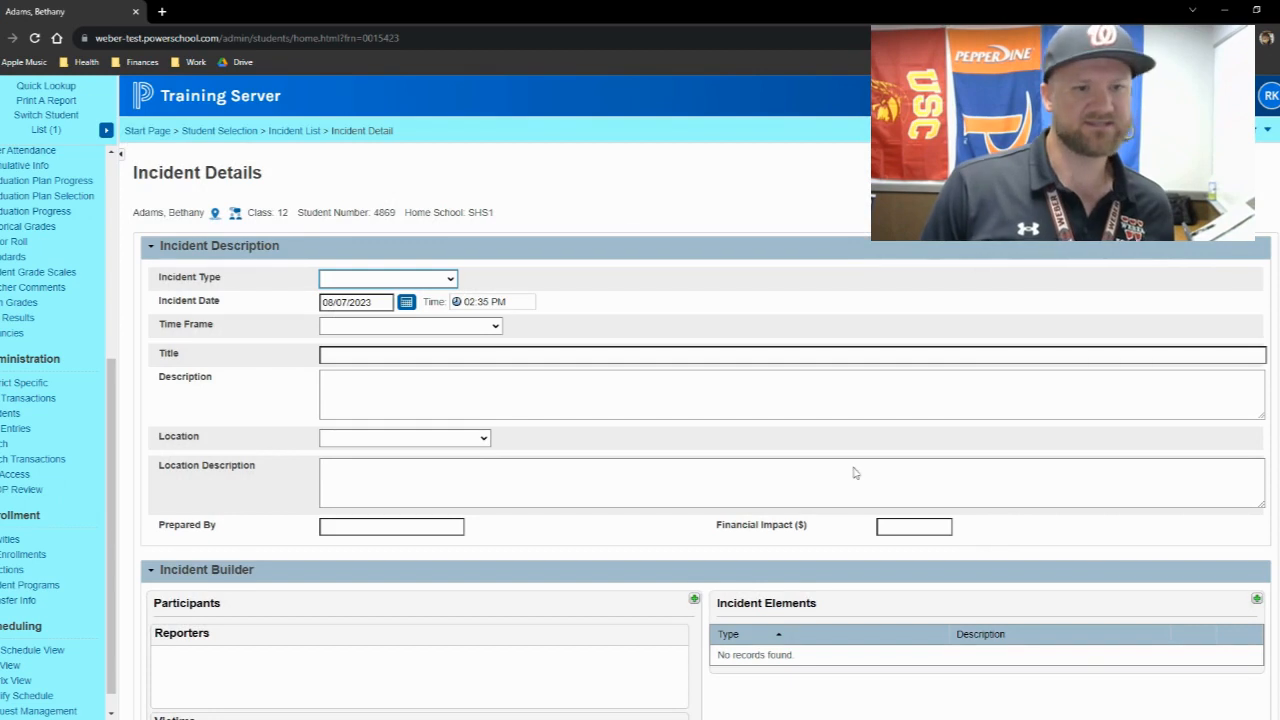
- Set the incident type to Mandatory - State Reportable in the incident description
scroll(780, 460, "down", 1)
scroll(555, 444, "down", 1)
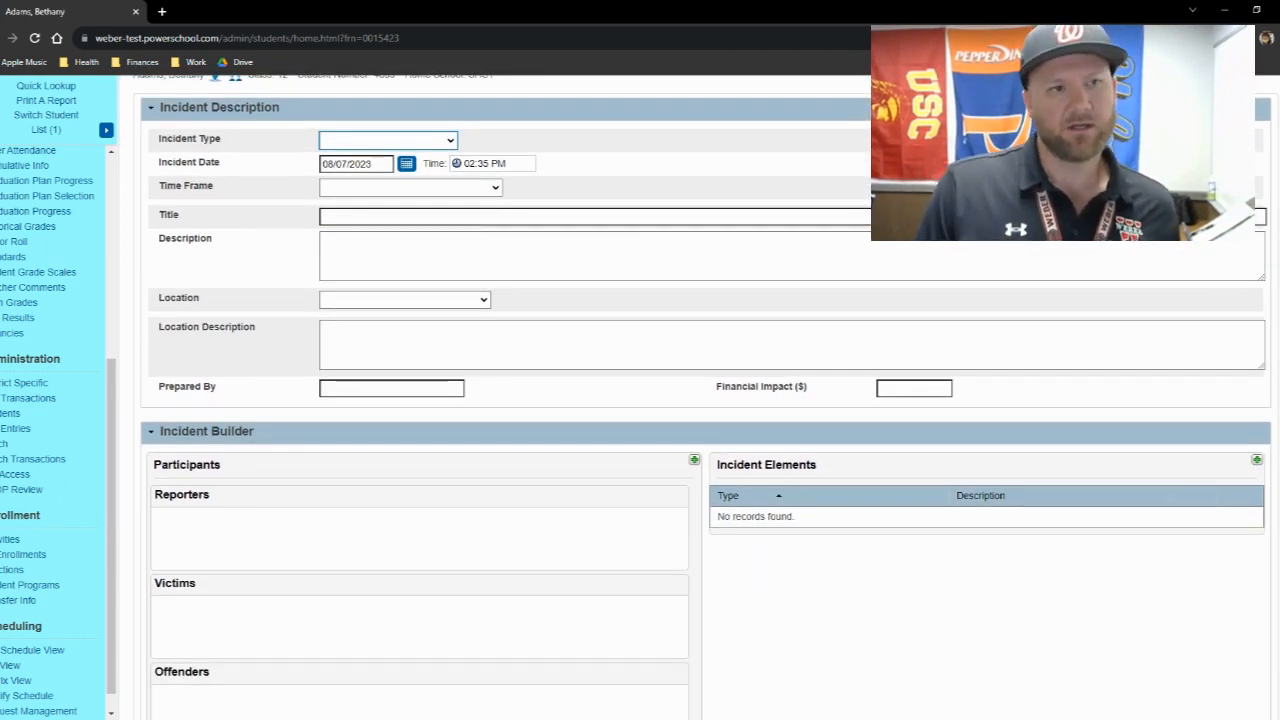
scroll(700, 400, "up", 2)
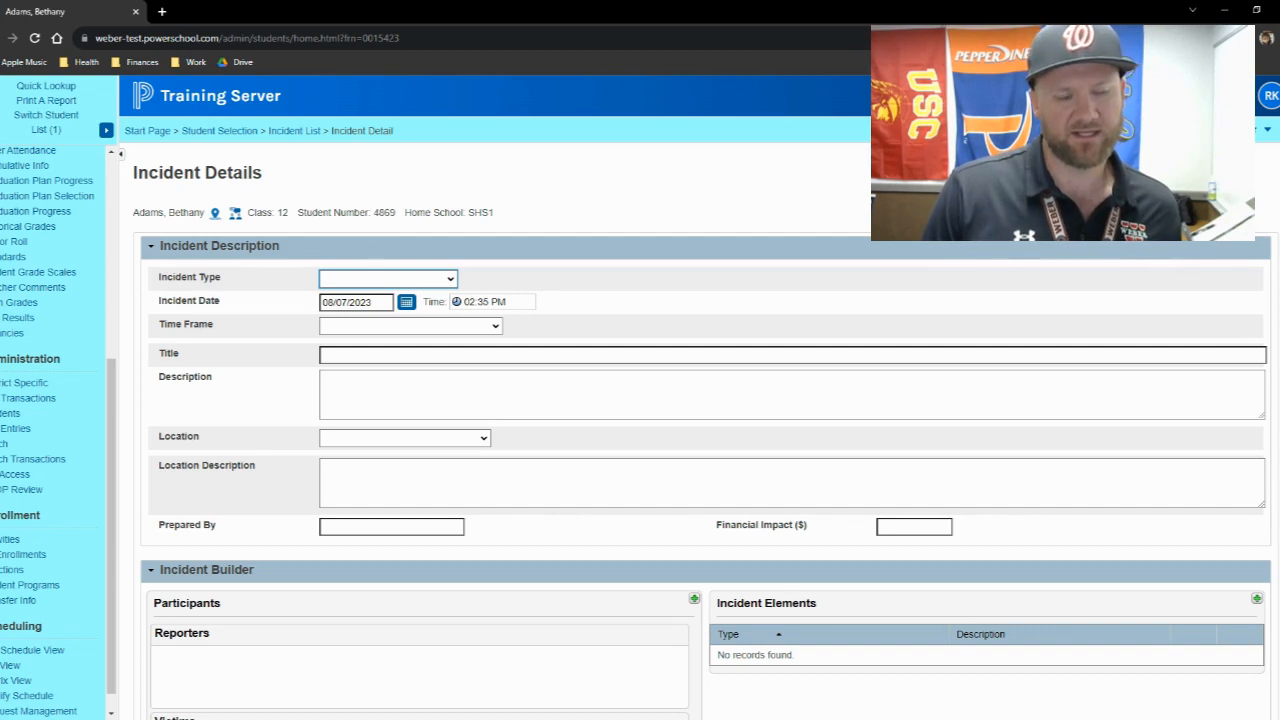
left_click(371, 305)
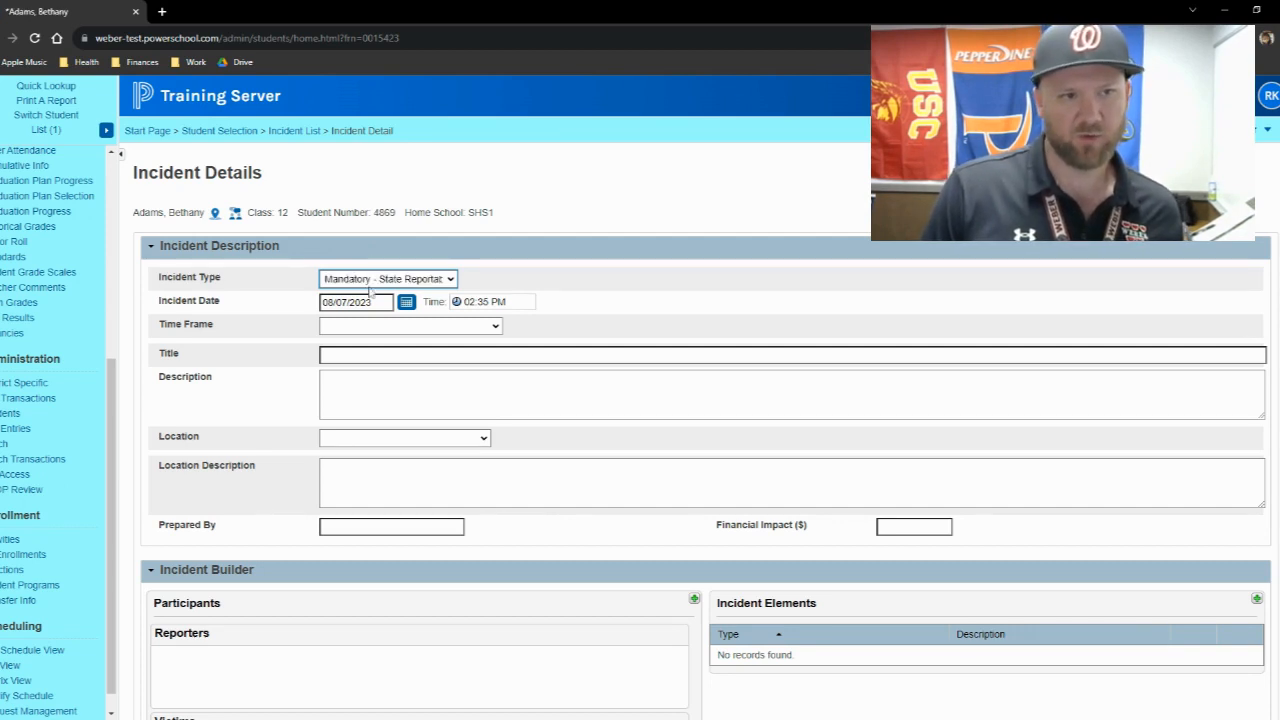
left_click(624, 321)
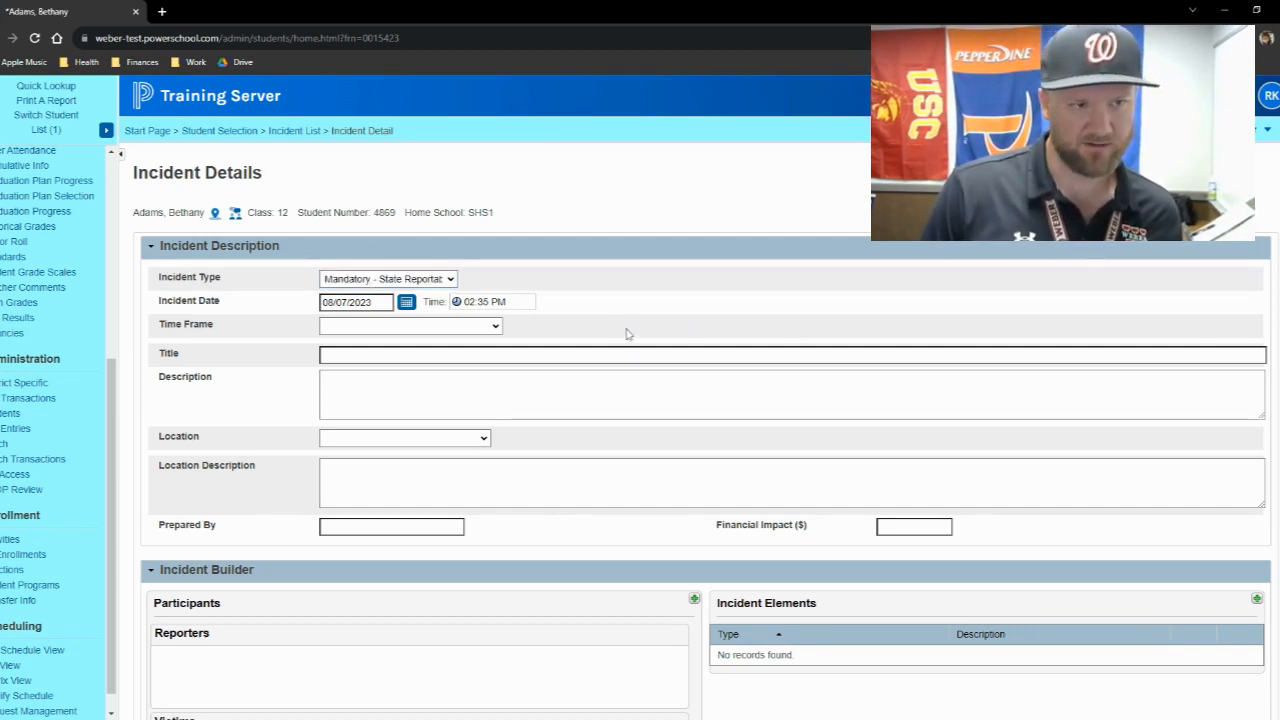
- Set the incident date to 08/04/2023 and the time frame to During School Hours
left_click(406, 301)
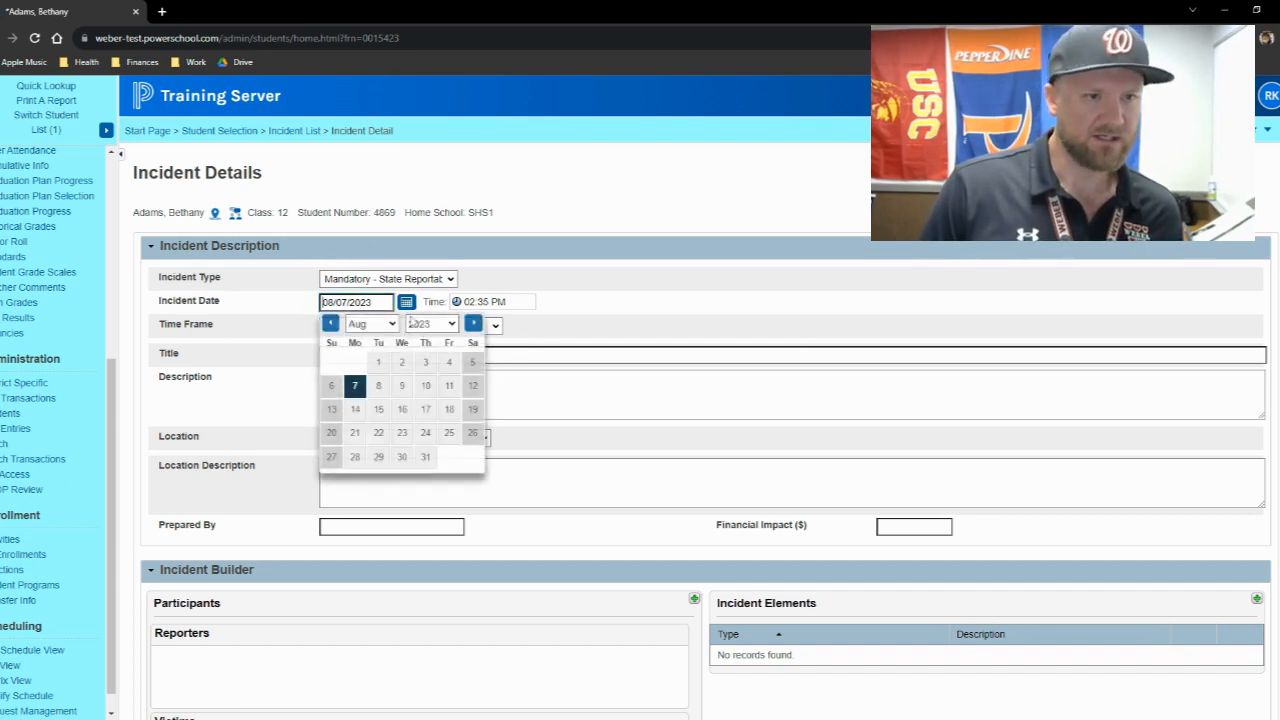
left_click(446, 363)
left_click(371, 328)
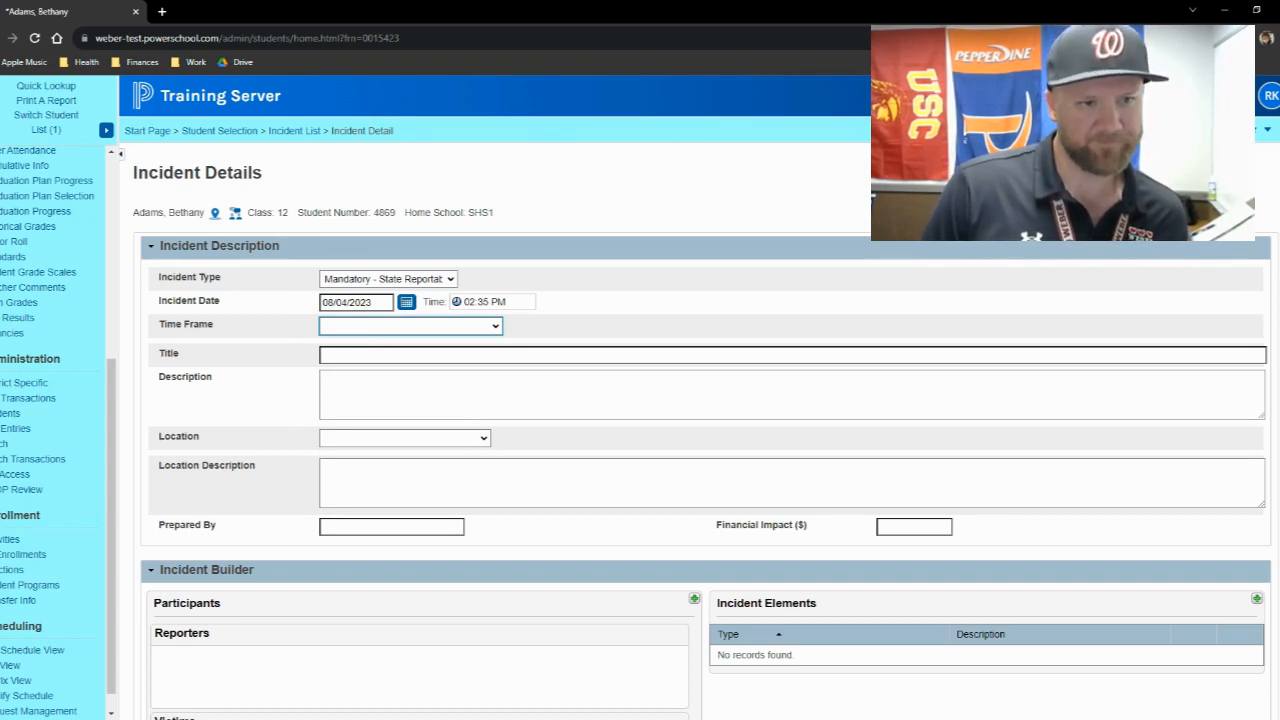
key("Down")
key("Tab")
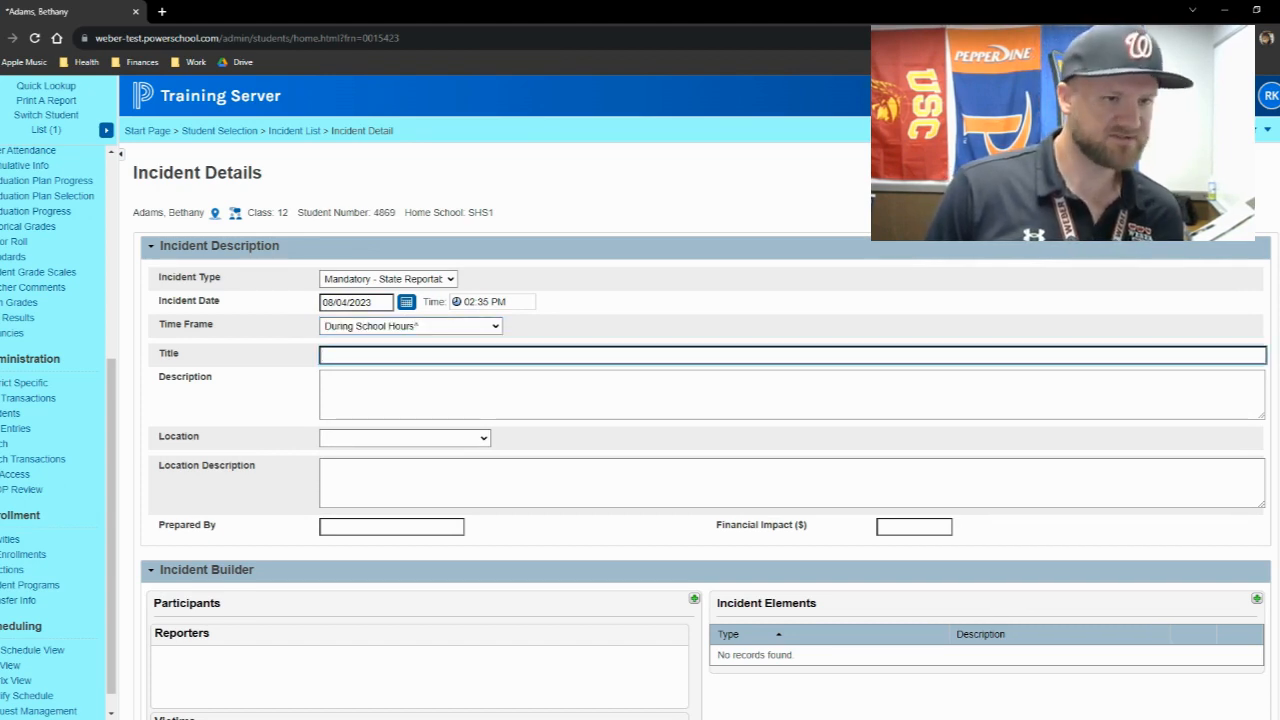
type("Fight")
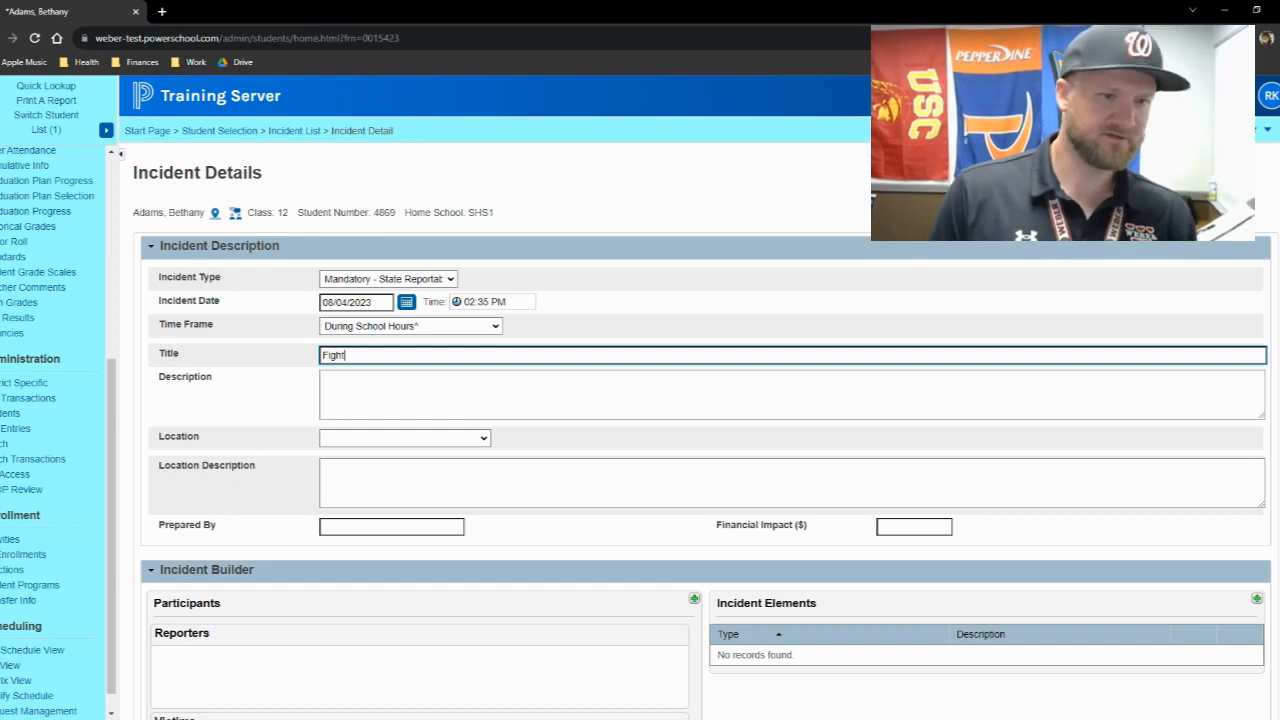
key("BackSpace")
key("BackSpace")
key("BackSpace")
key("BackSpace")
key("BackSpace")
- Enter "Possession of marijuana" as the incident title
type("Posse")
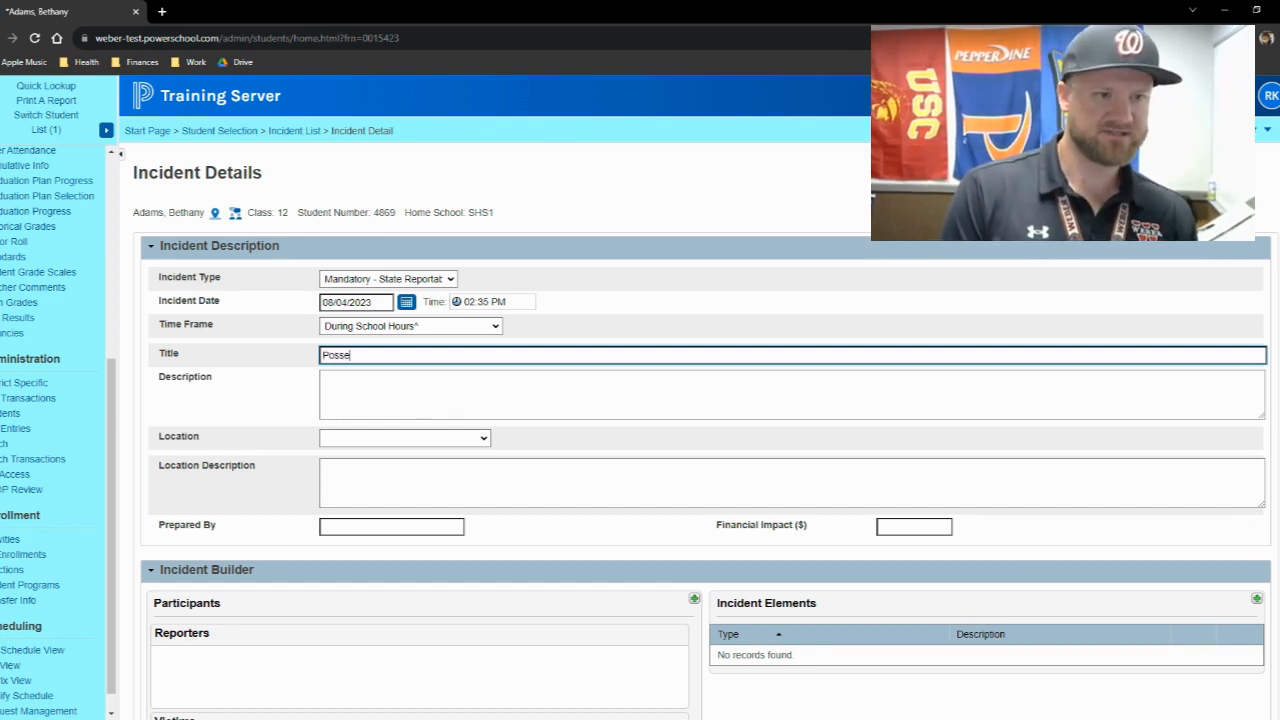
type("ssion of marijuana")
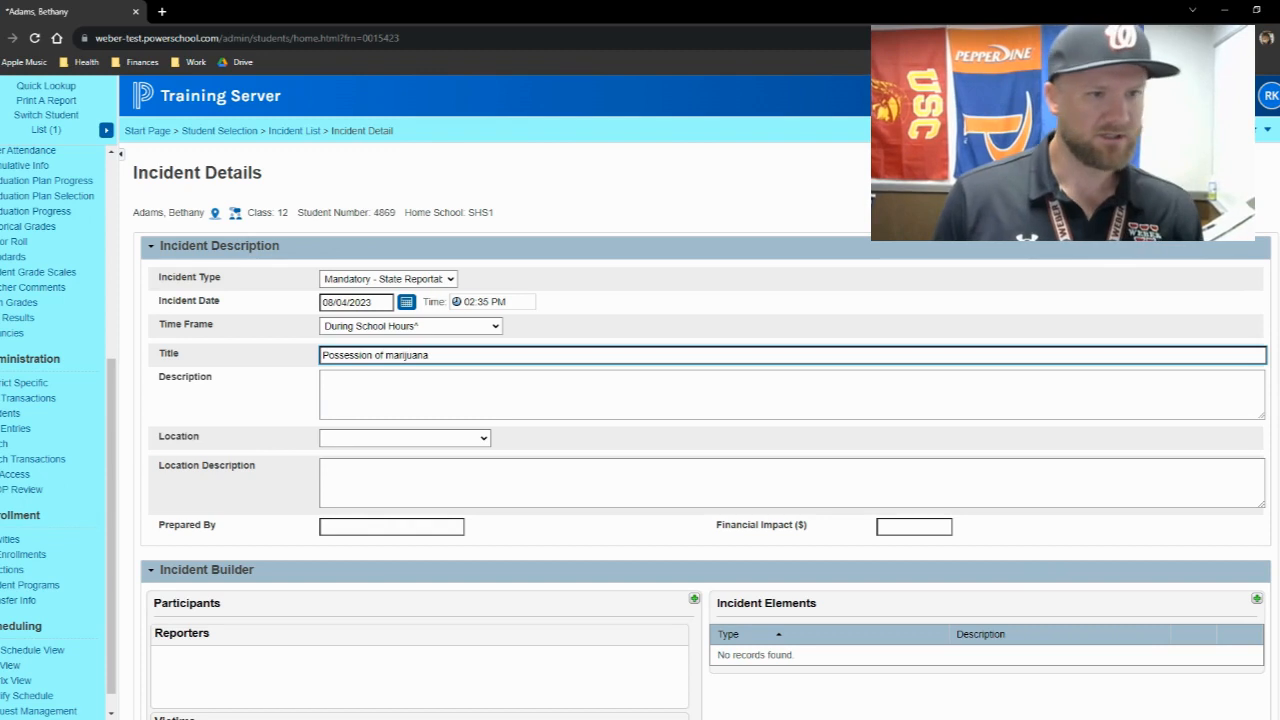
key("Tab")
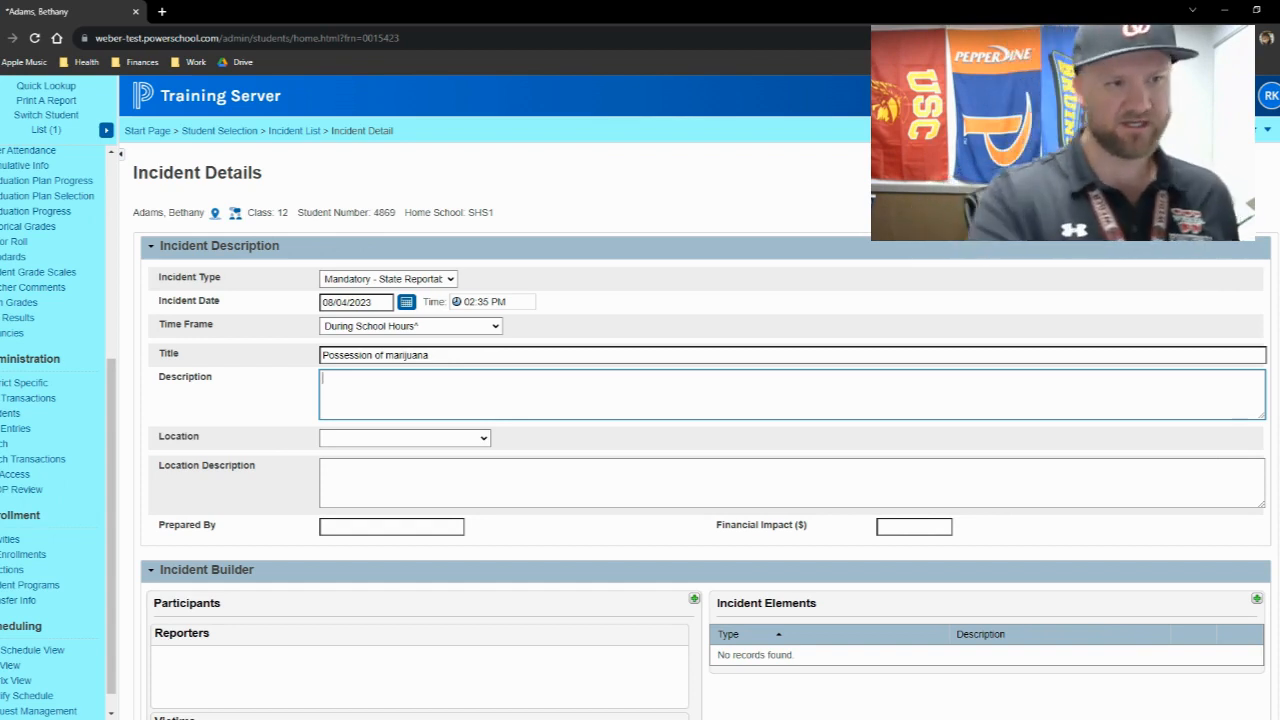
- Set the incident location to On School Grounds
left_click(395, 440)
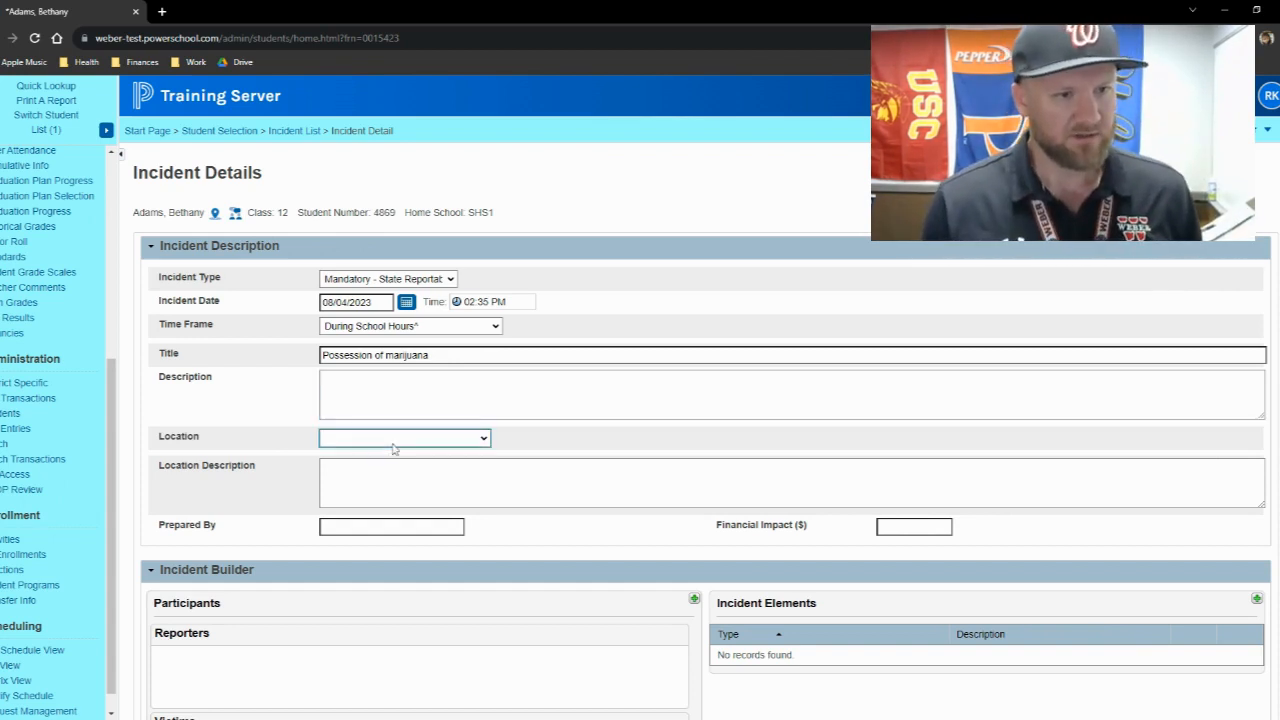
left_click(389, 474)
left_click(575, 459)
- Fill in Prepared By with WHS, the preparer's full name and the role AP, separated by hyphens
key("Tab")
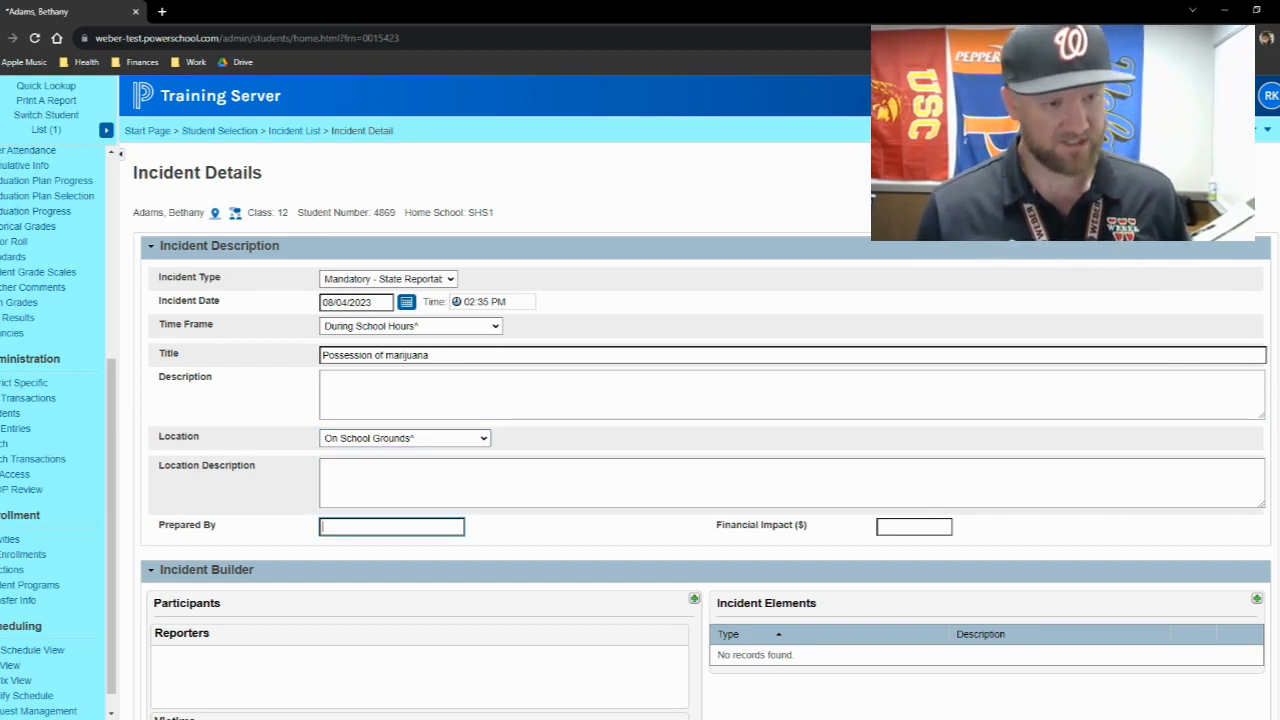
type("WHS")
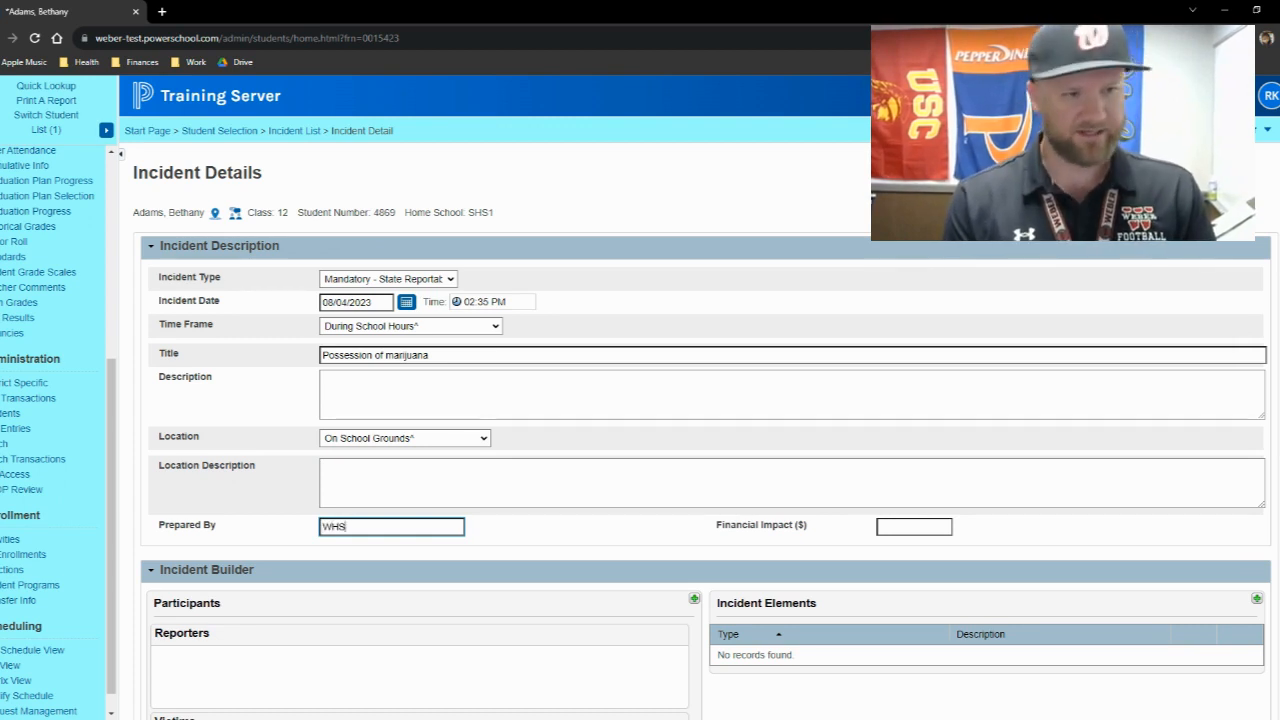
type(" -0")
key("BackSpace")
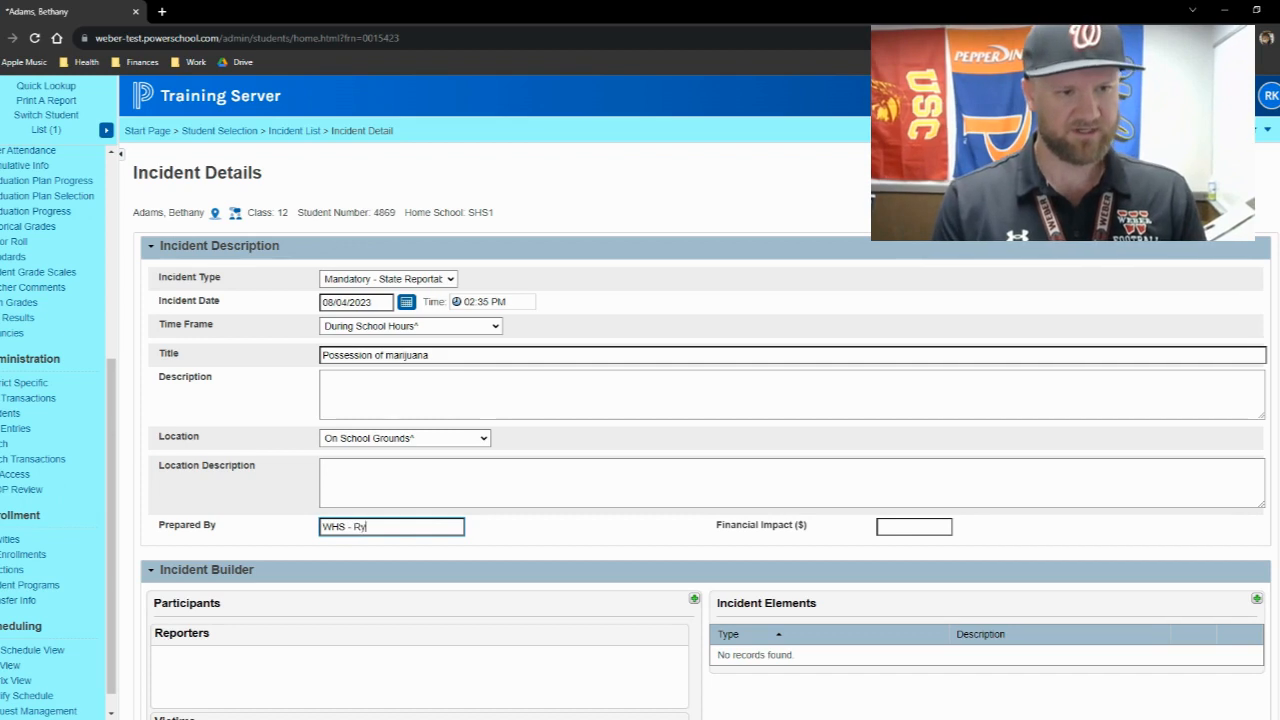
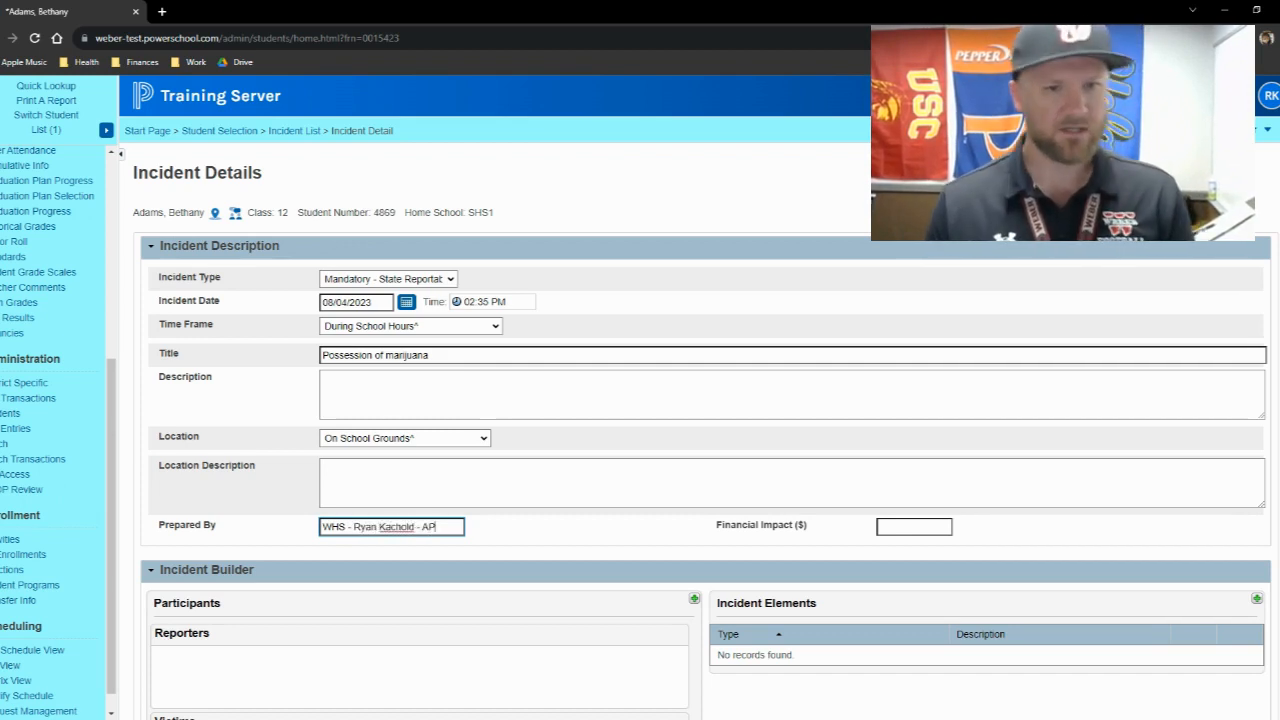
left_click(800, 493)
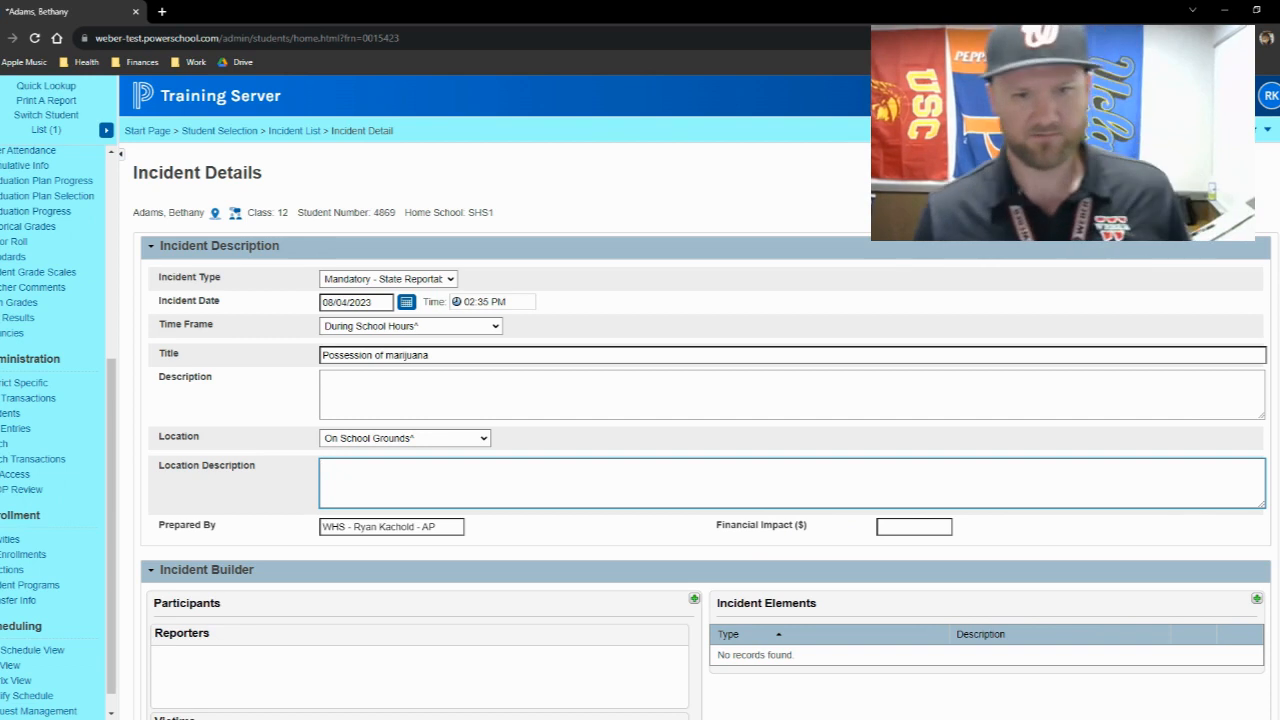
- Open the participant search from the Incident Builder's Participants section
scroll(805, 520, "down", 2)
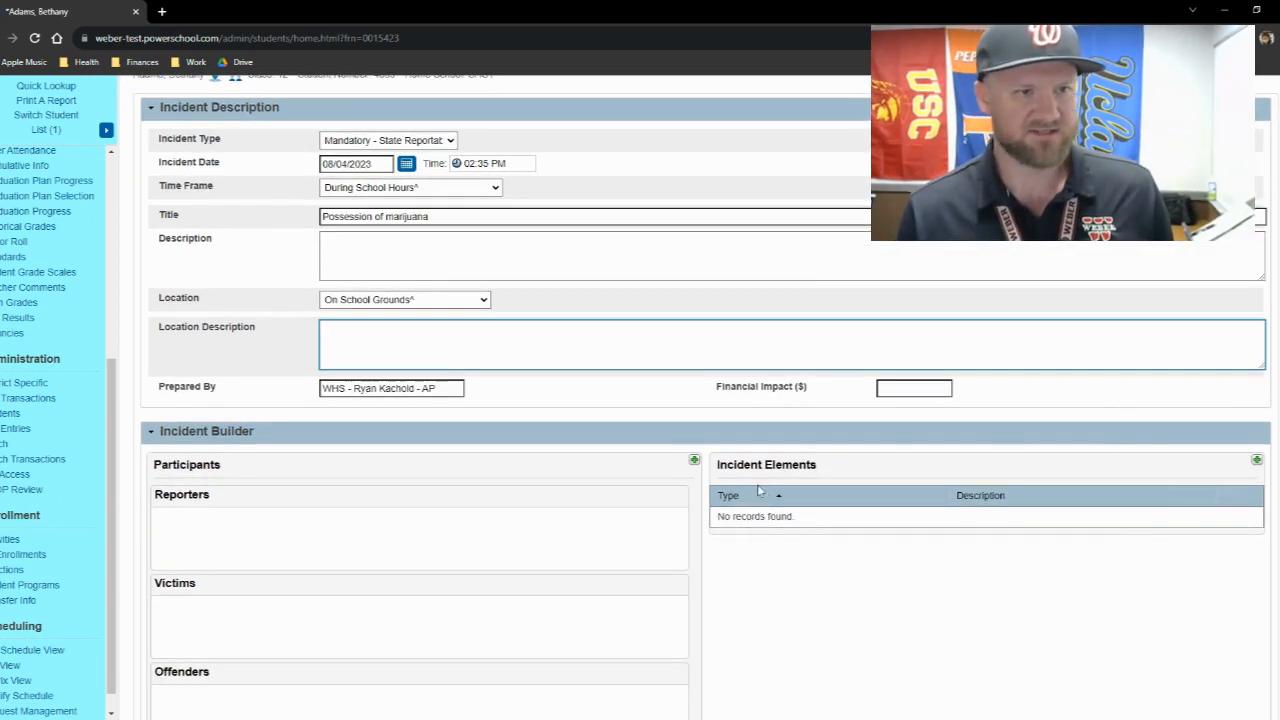
scroll(729, 476, "up", 2)
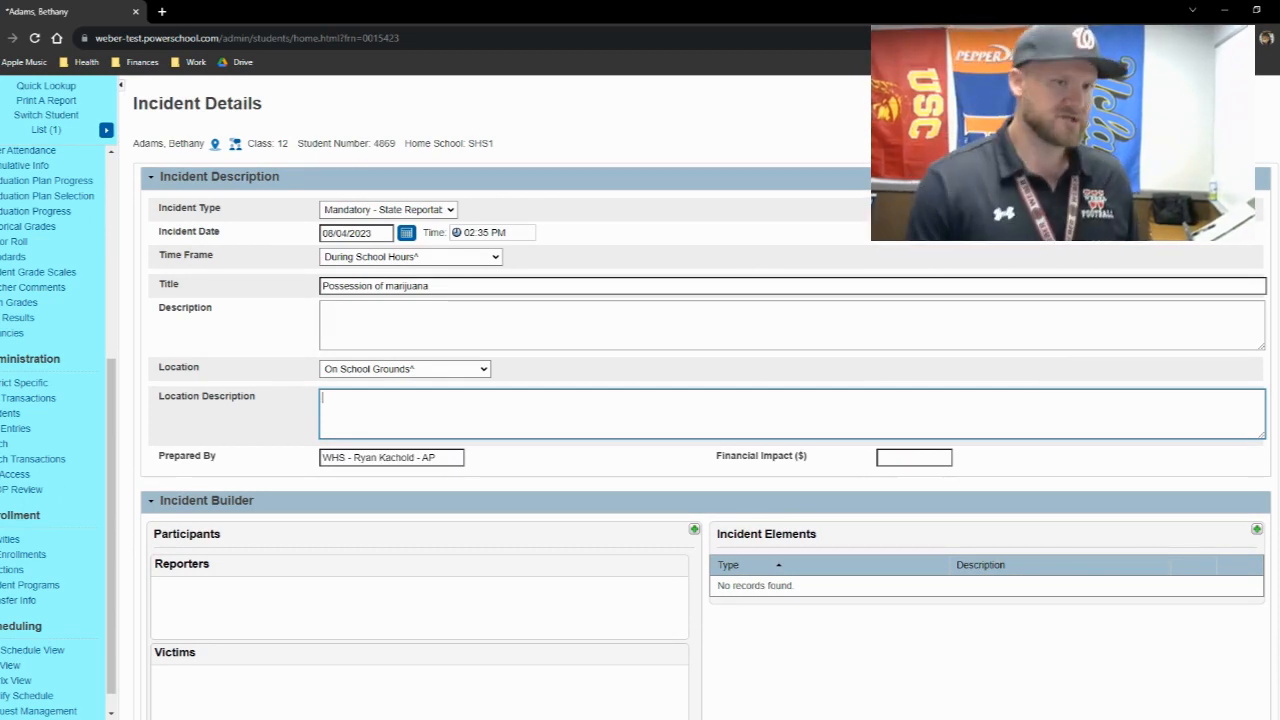
scroll(586, 360, "down", 2)
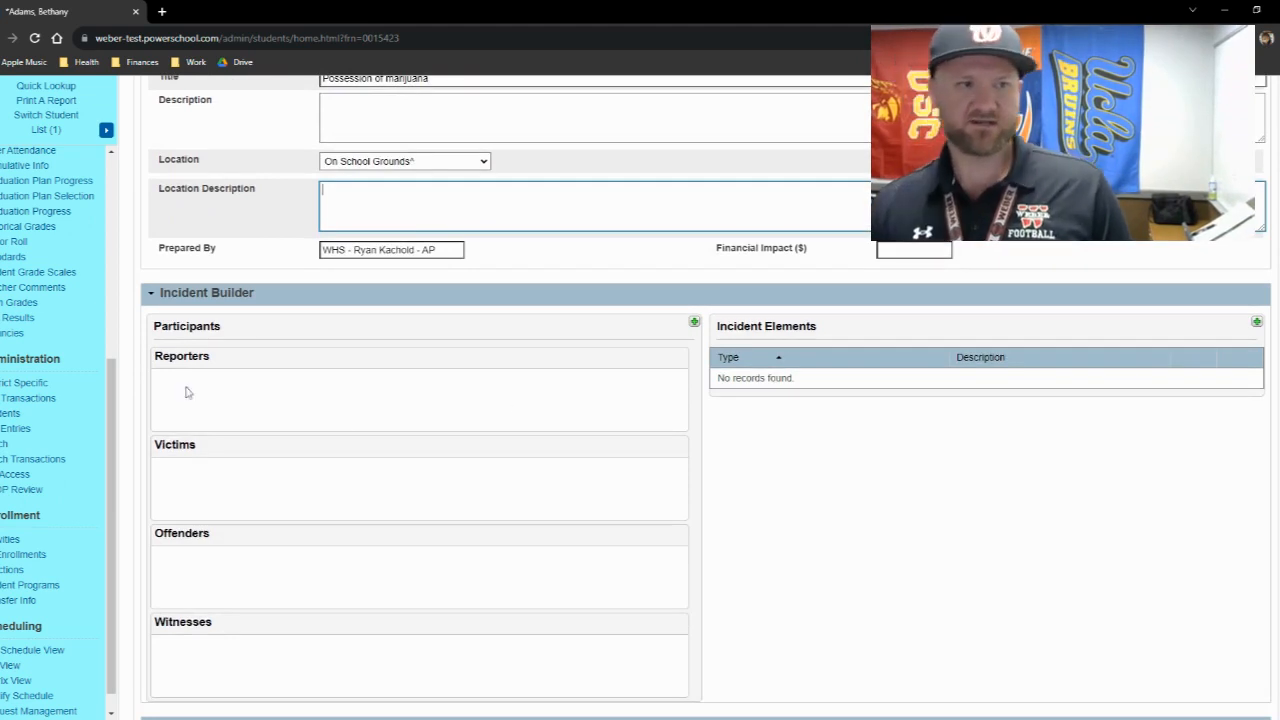
scroll(586, 401, "down", 1)
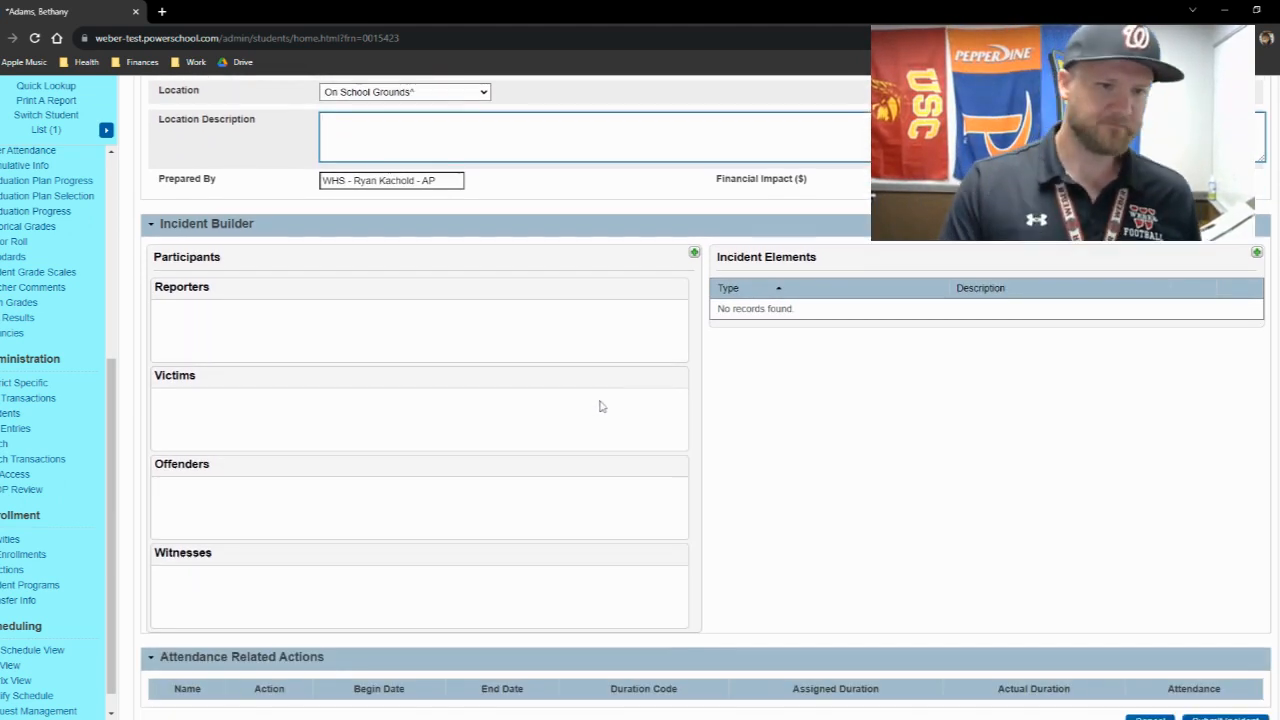
scroll(586, 396, "down", 1)
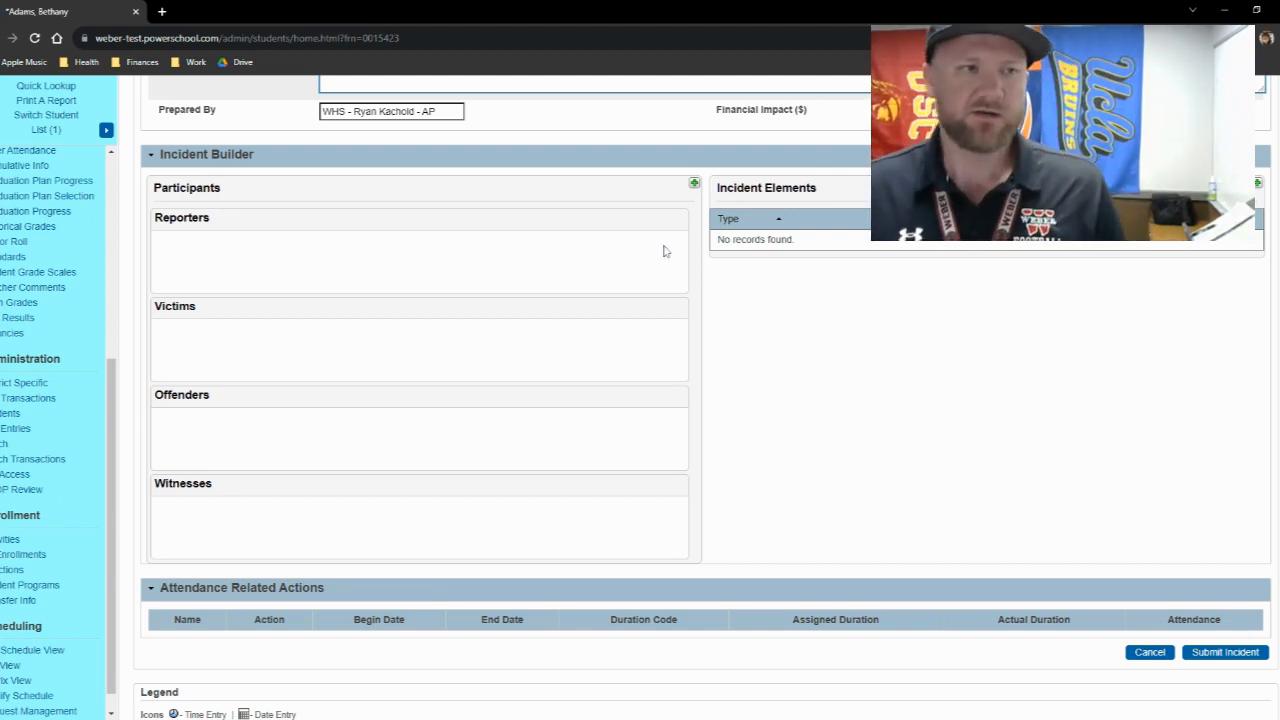
left_click(695, 185)
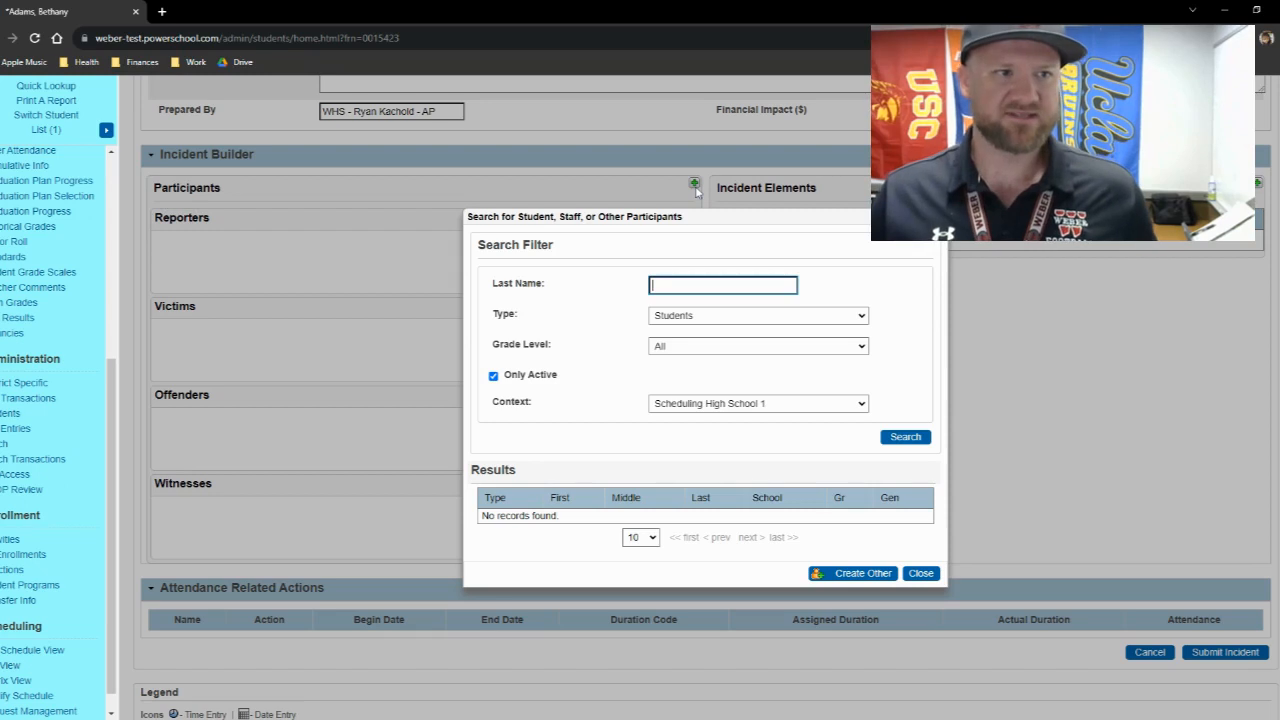
left_click(1027, 389)
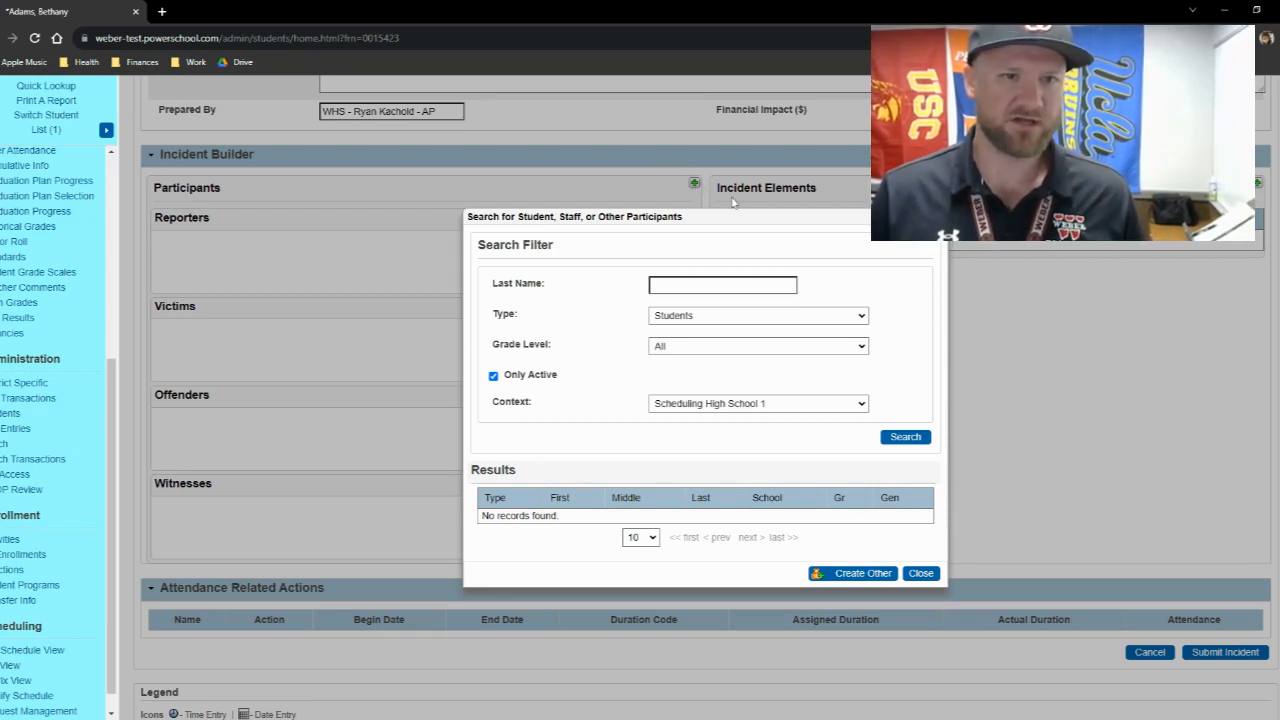
left_click(724, 285)
type("adair")
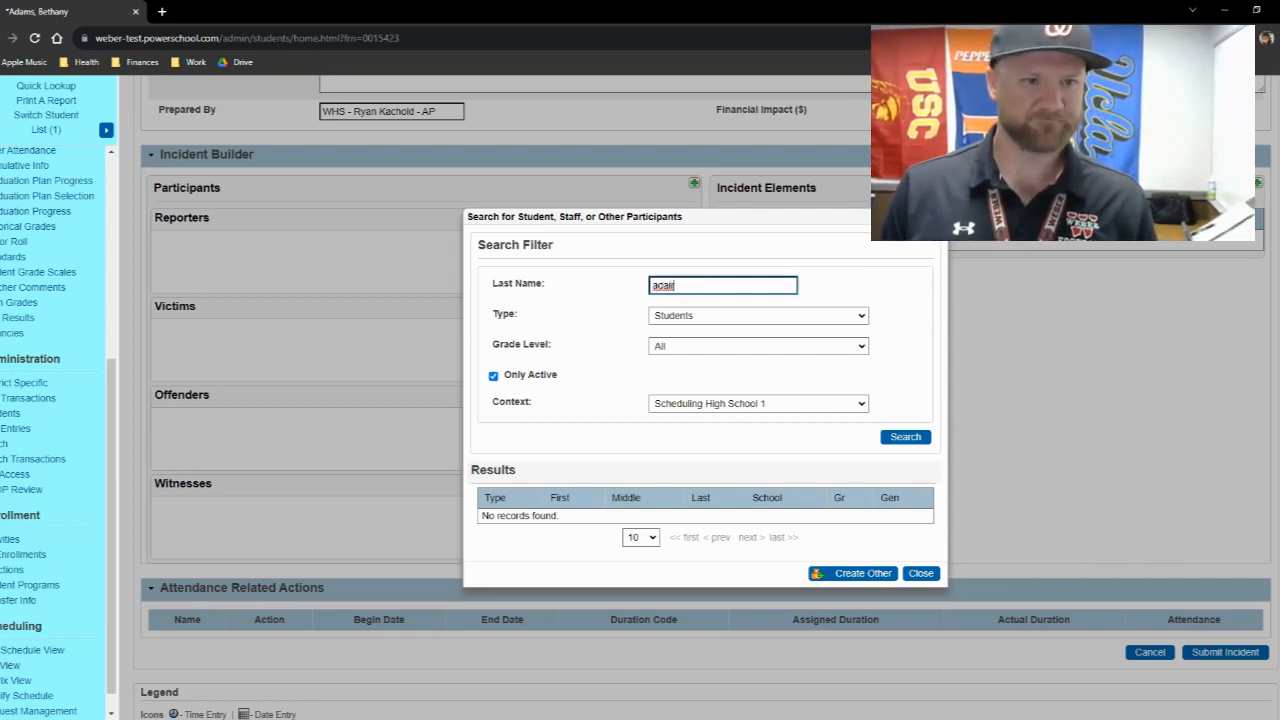
left_click_drag(676, 286, 613, 289)
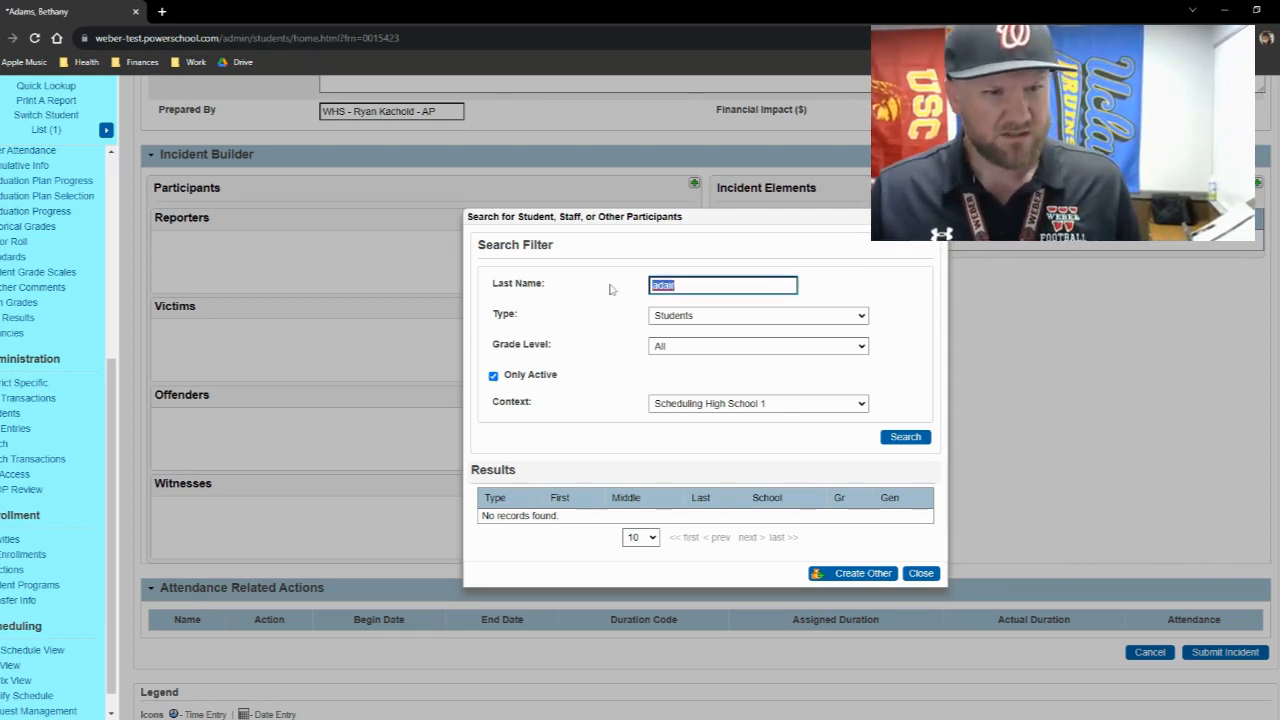
key("BackSpace")
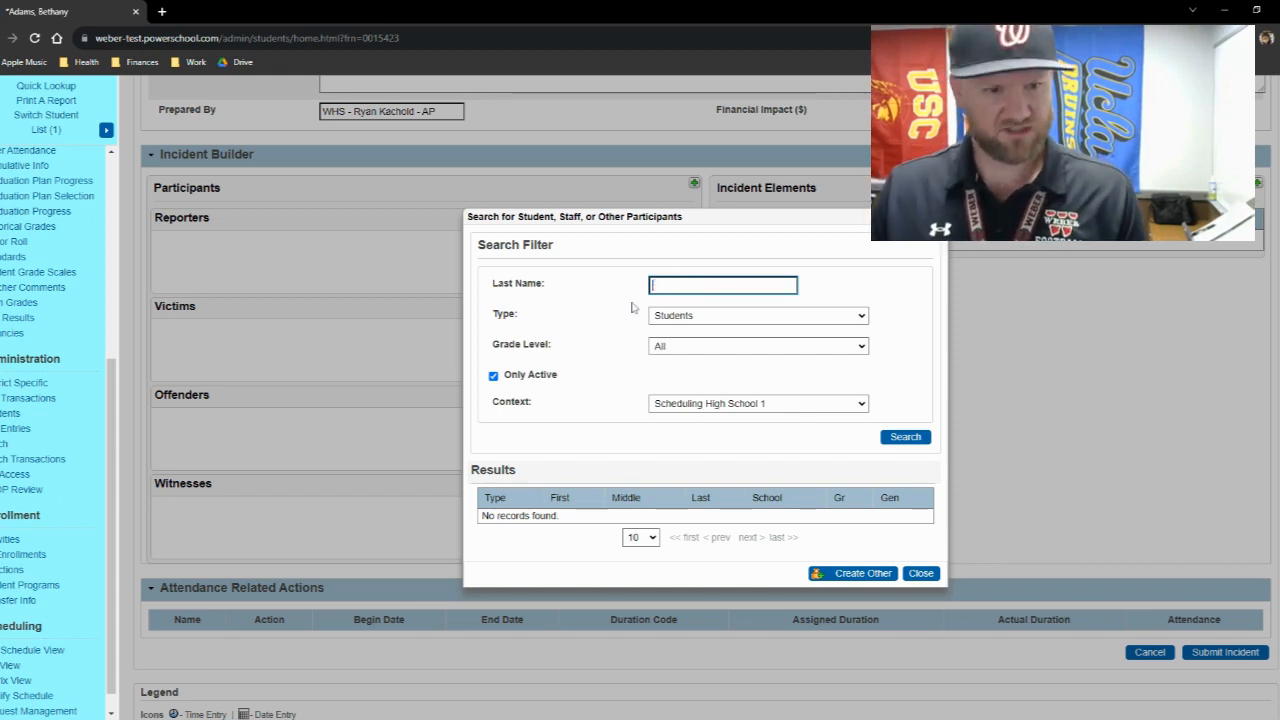
- Search all active students without a name filter, pick the first grade 12 student listed and set the role to Offender
left_click(886, 440)
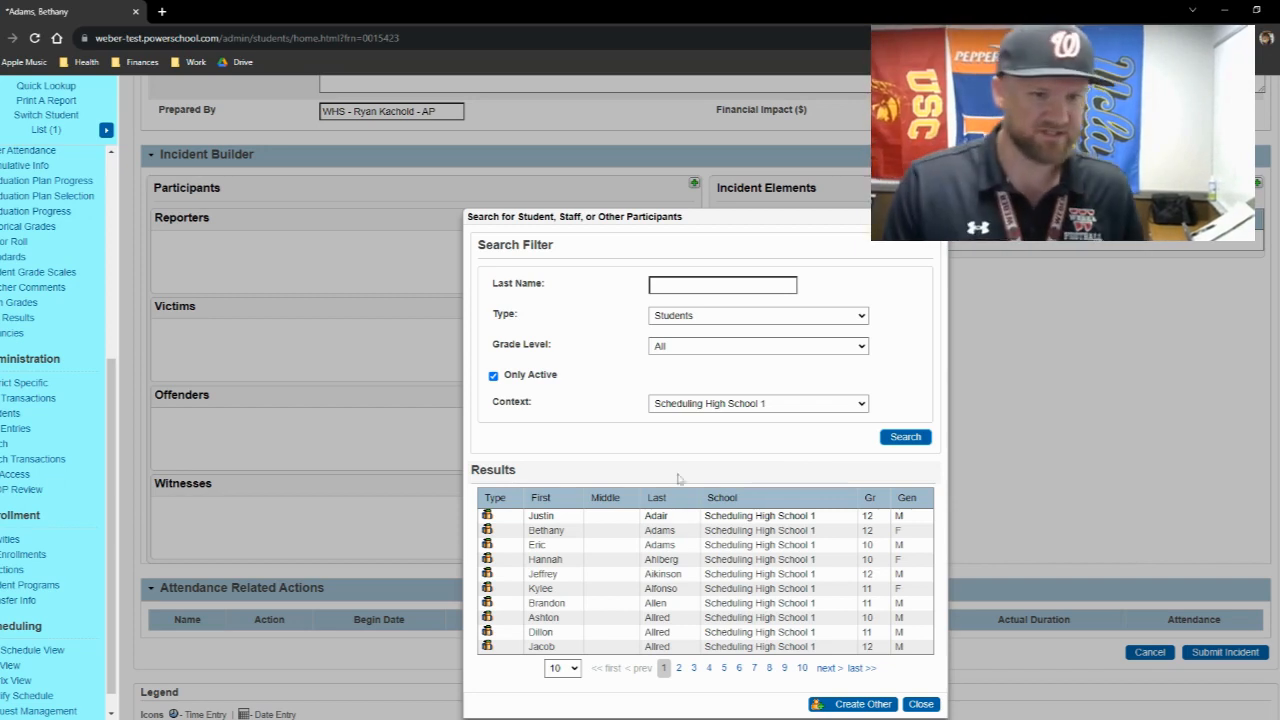
scroll(597, 507, "down", 1)
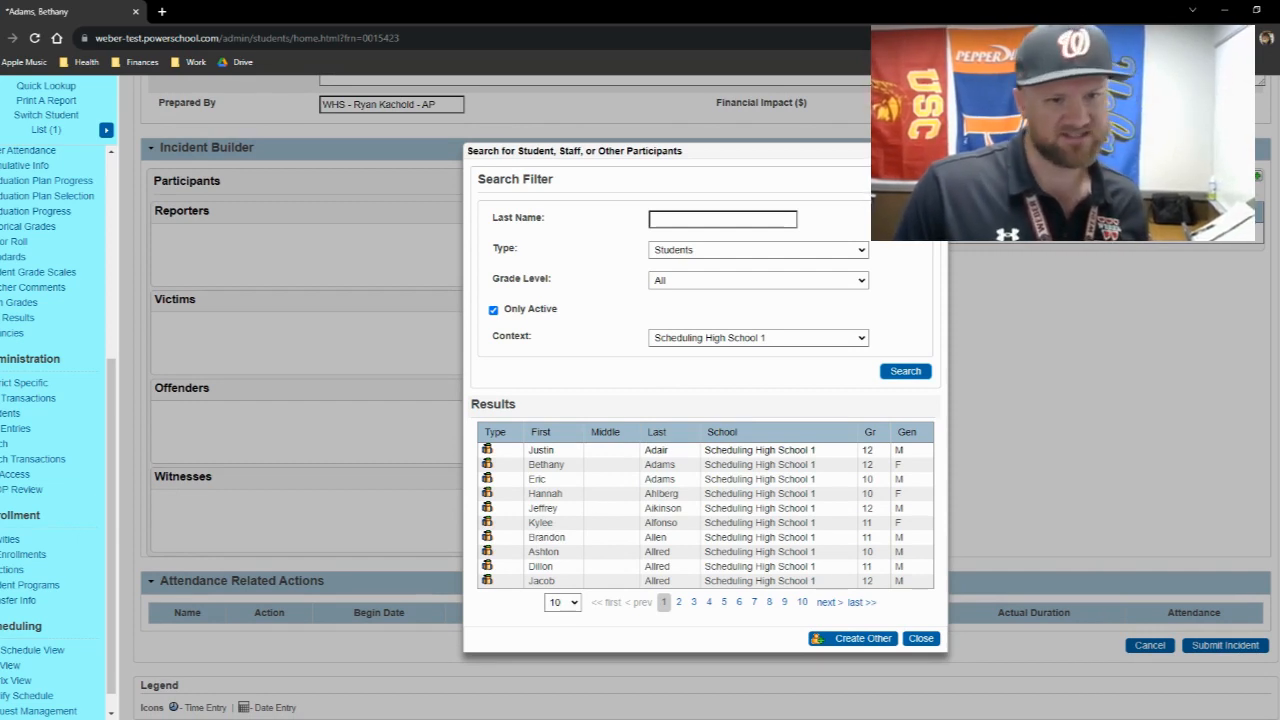
left_click(617, 452)
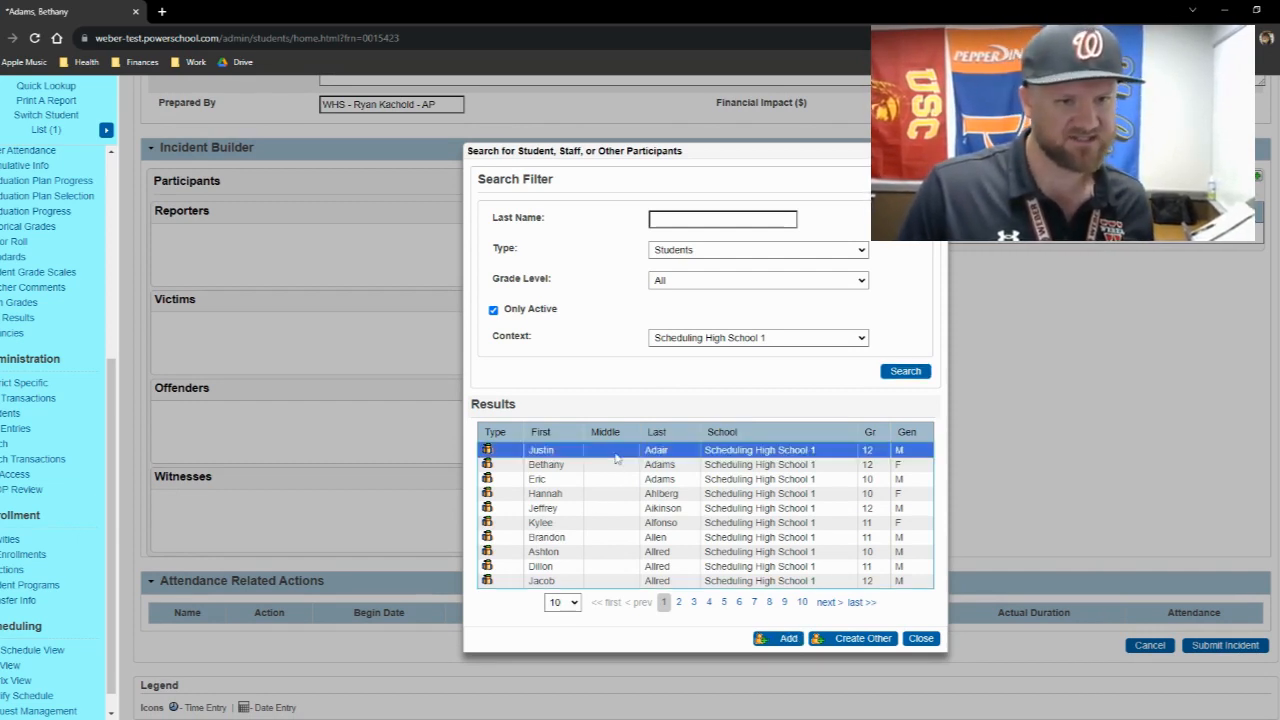
left_click(780, 638)
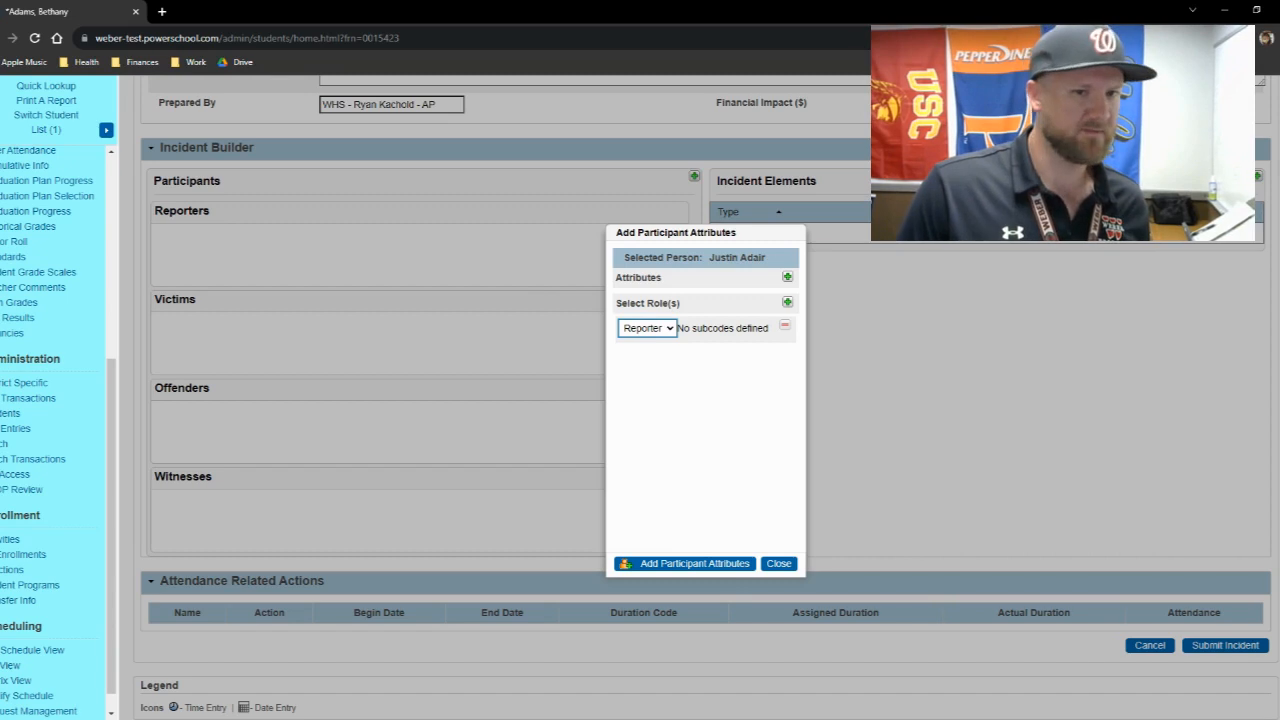
left_click(703, 343)
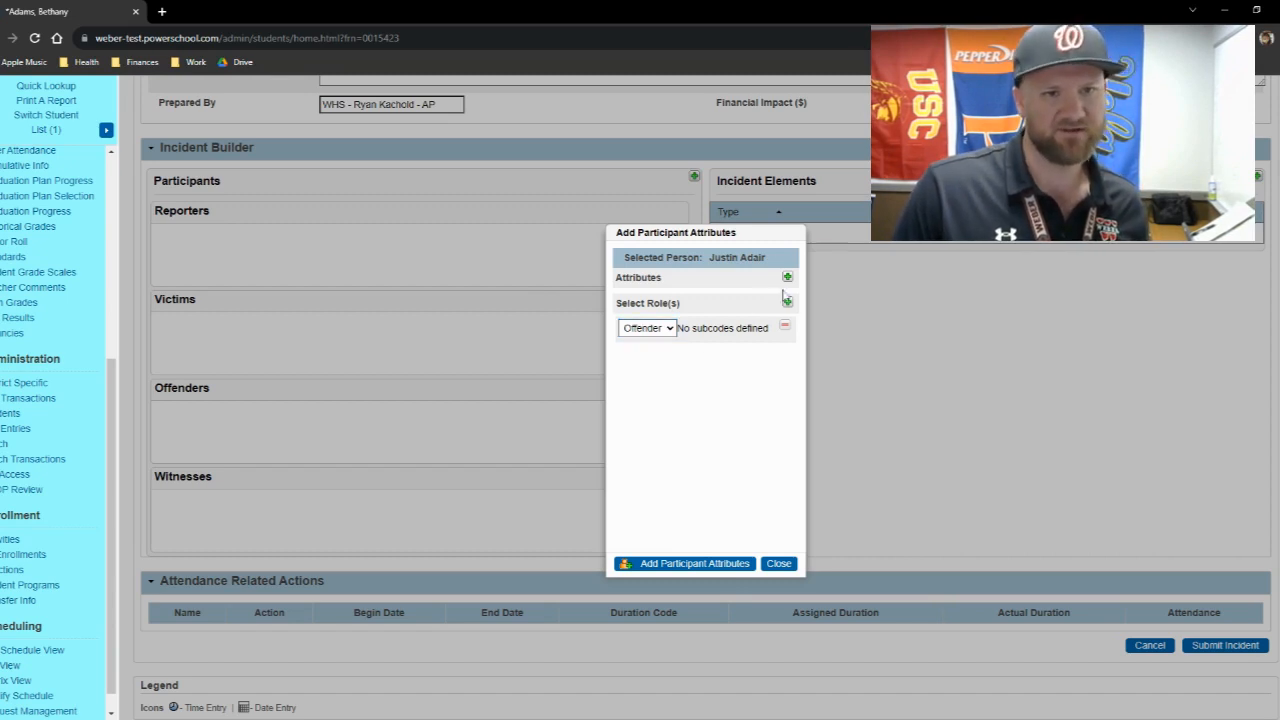
left_click(790, 277)
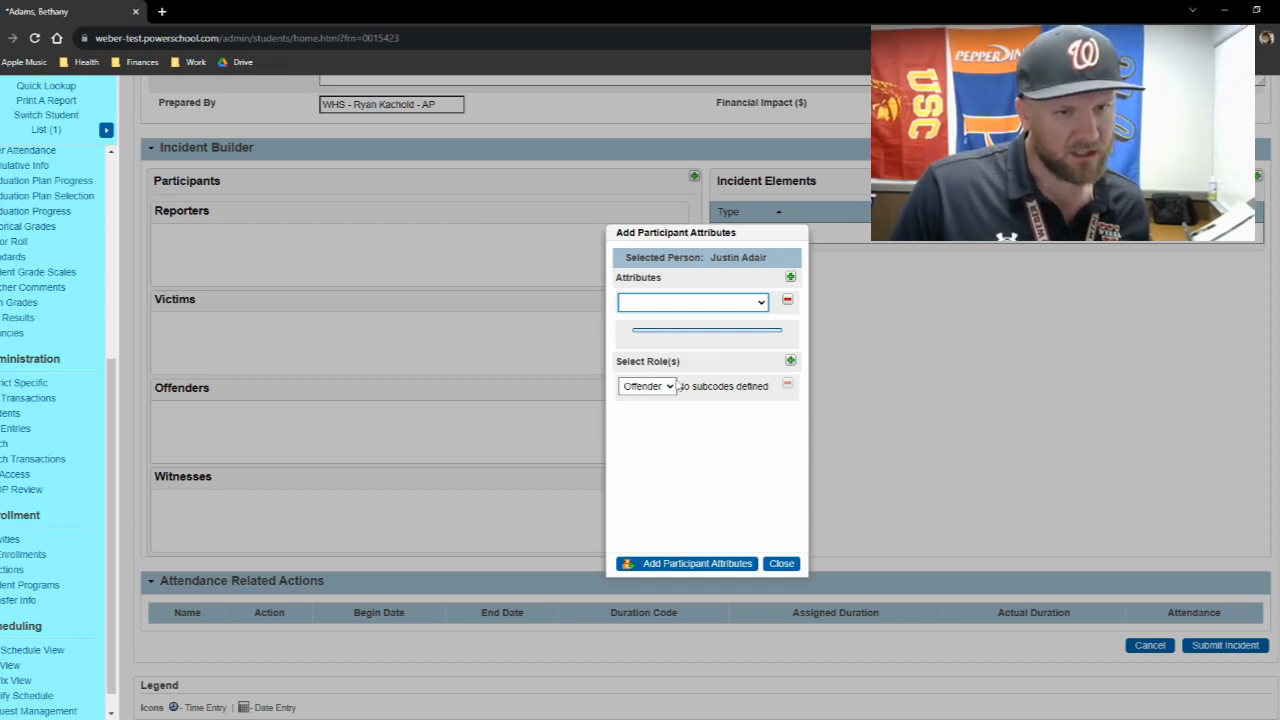
left_click(790, 361)
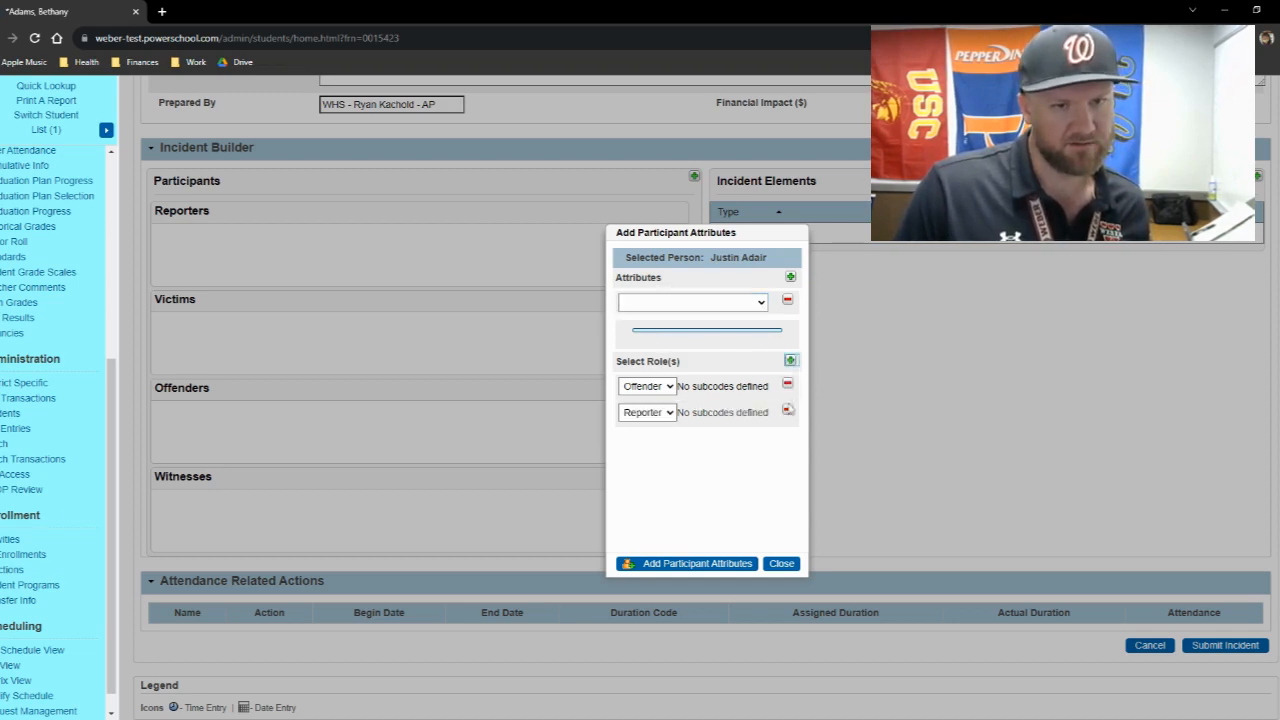
left_click(787, 410)
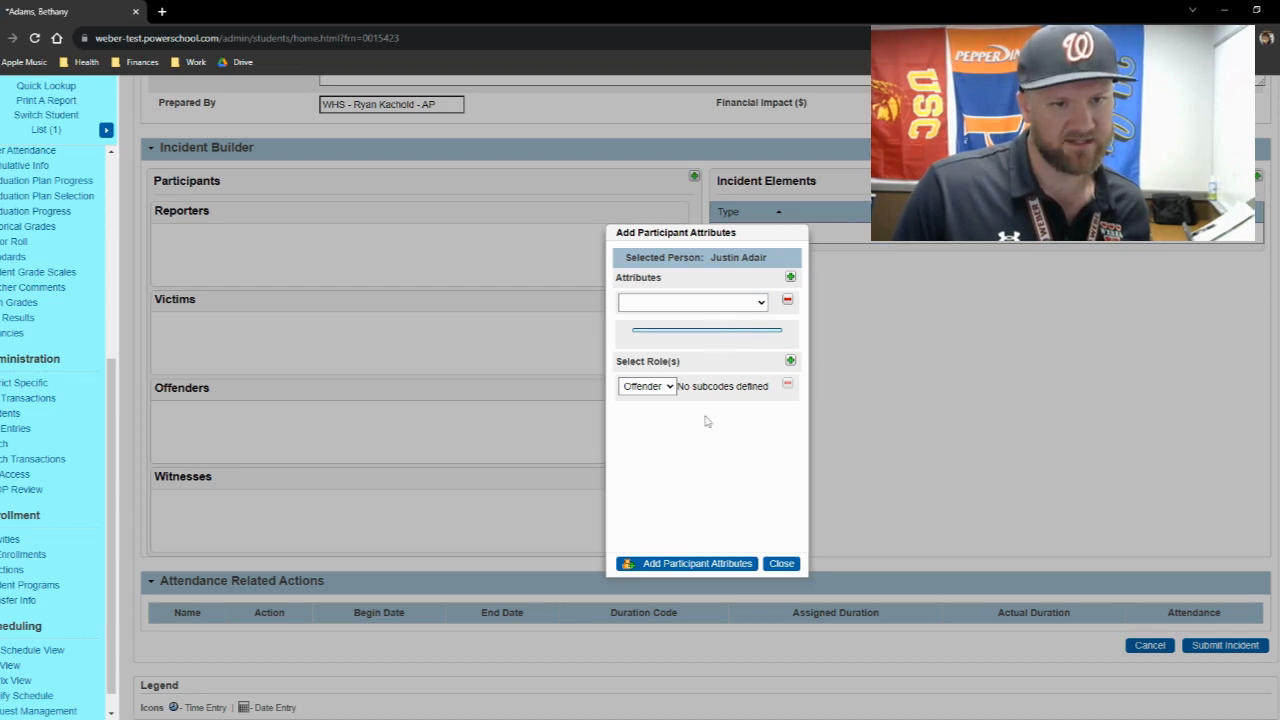
left_click(788, 301)
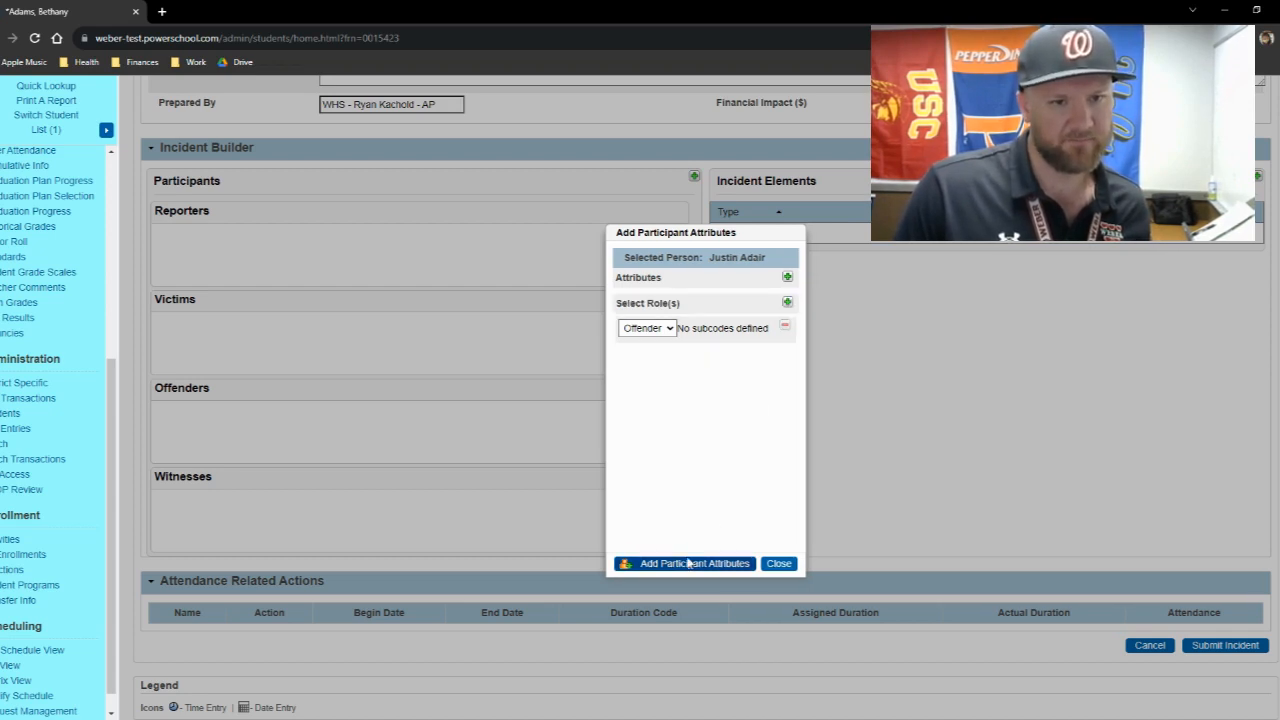
- Add the selected student to the incident with the chosen role
left_click(698, 563)
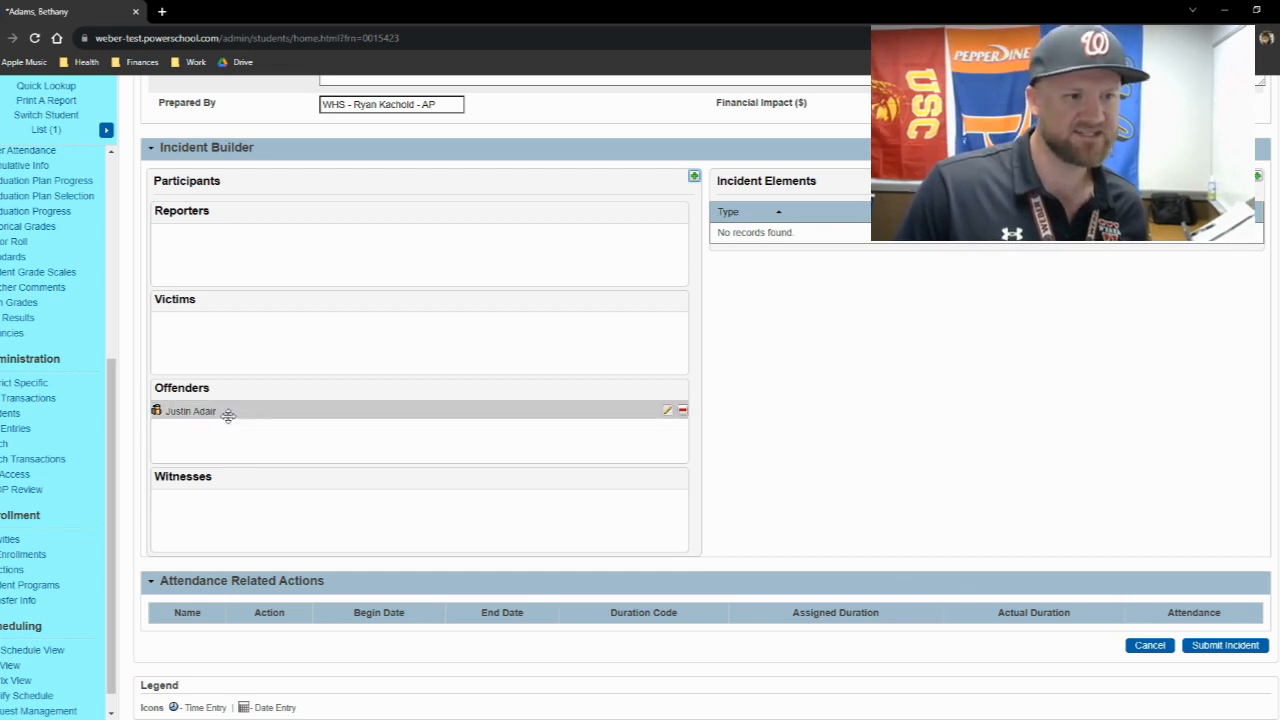
- Try moving the offender to the Victims group, and return the student to Offenders with the participant attributes updated
mouse_move(268, 412)
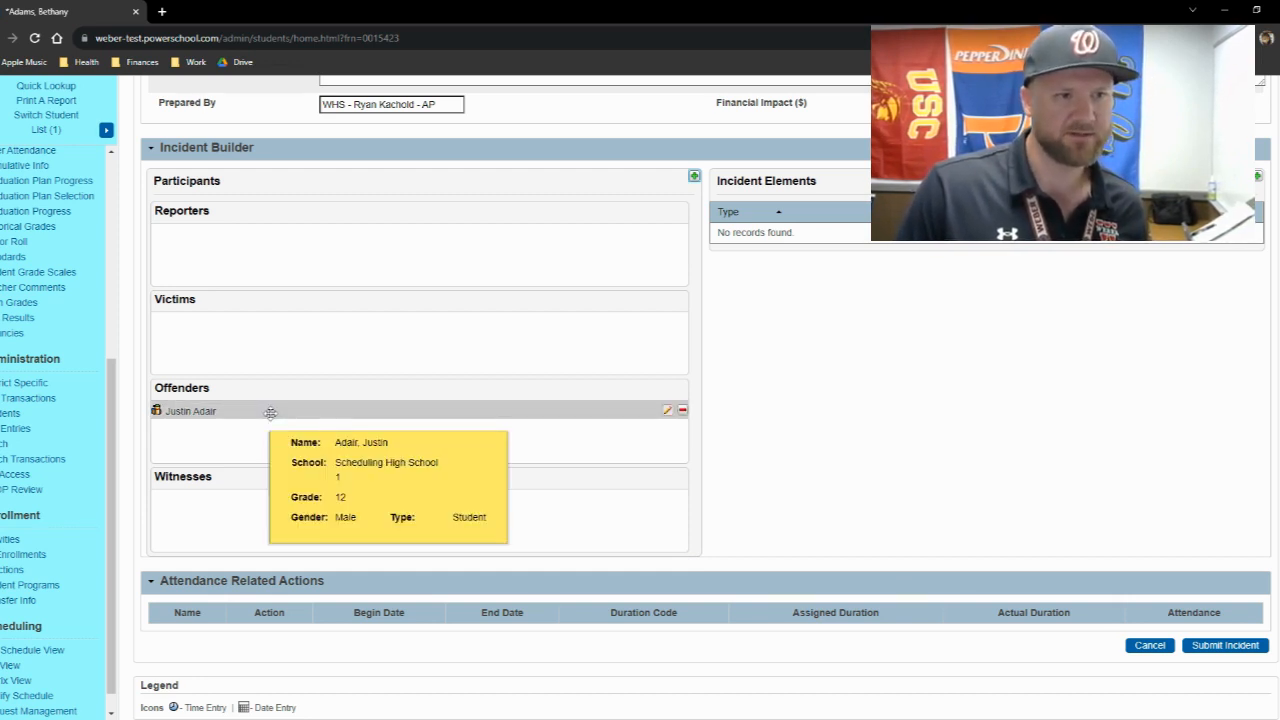
left_click_drag(268, 412, 328, 365)
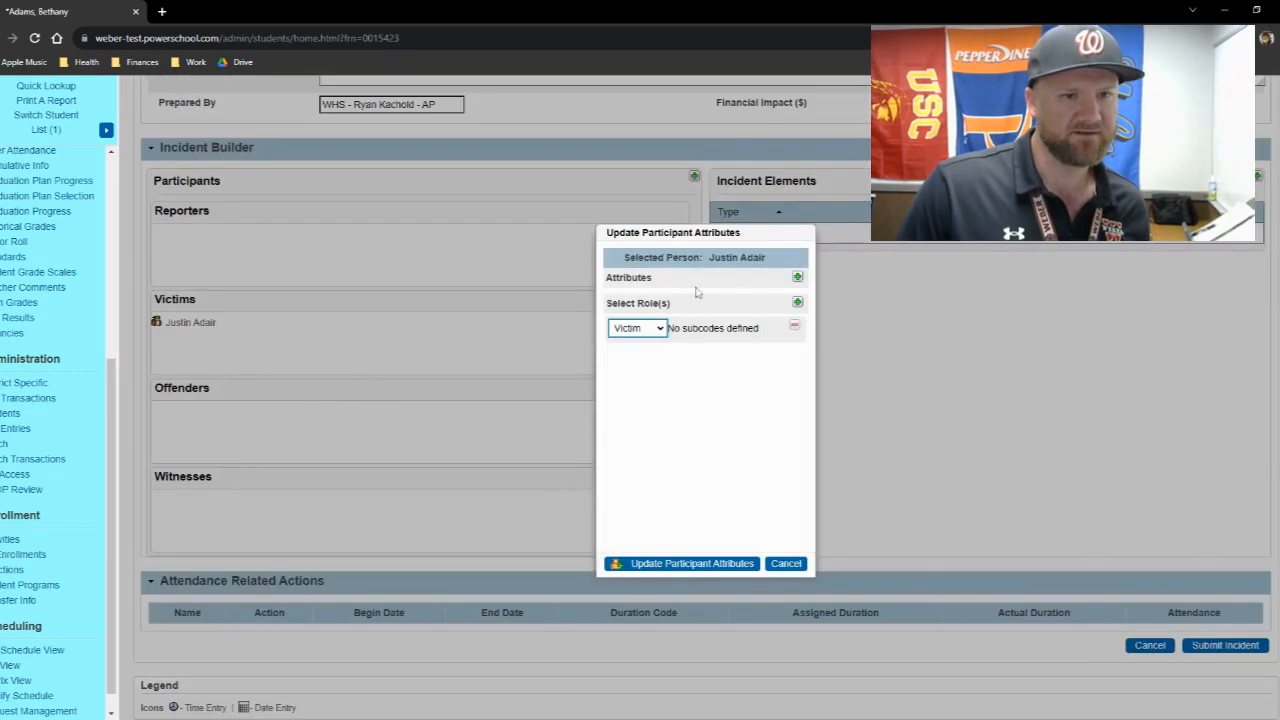
left_click(776, 563)
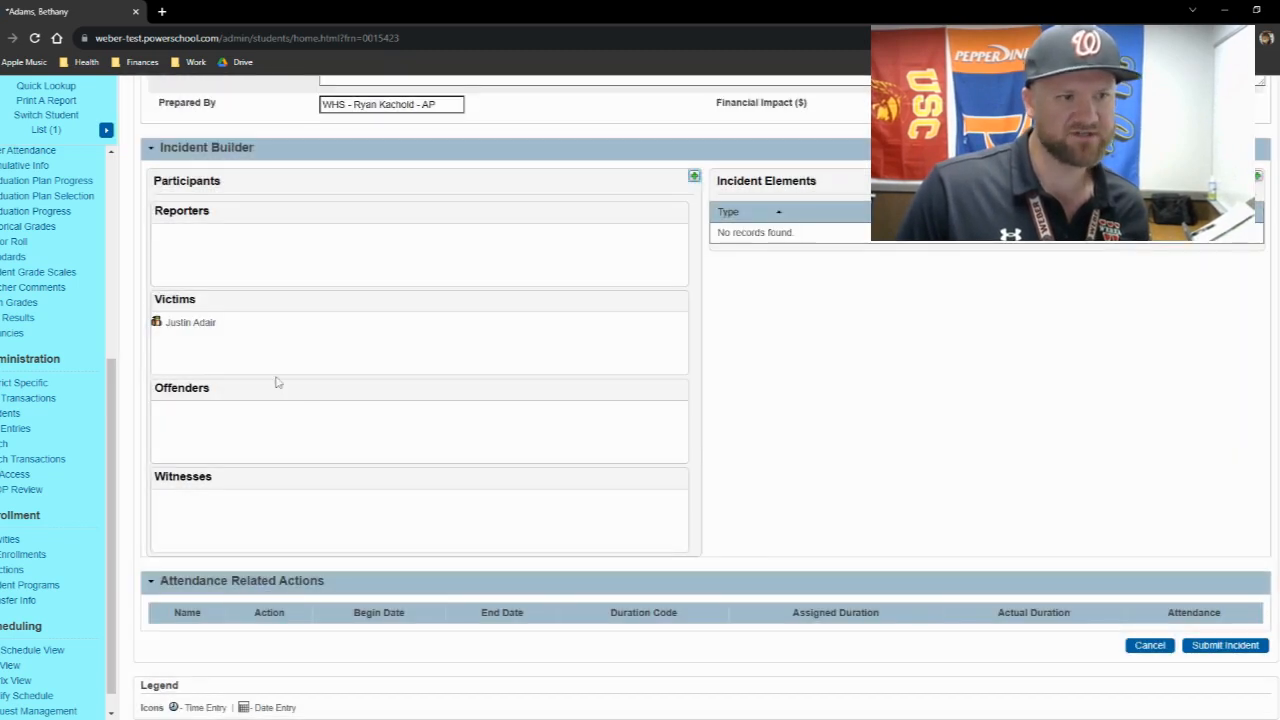
left_click_drag(205, 325, 239, 420)
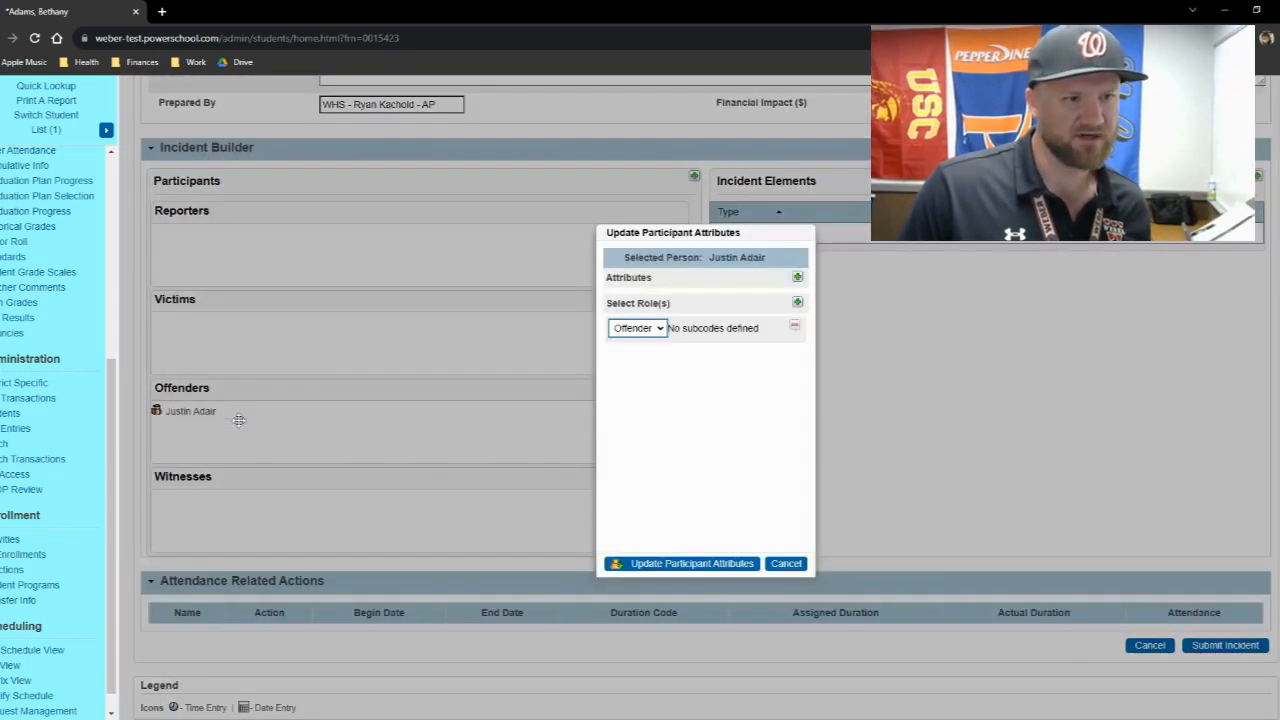
left_click(682, 562)
- Fill in the incident description, stating that both students, given by first name, were in possession of marijuana
scroll(306, 403, "up", 3)
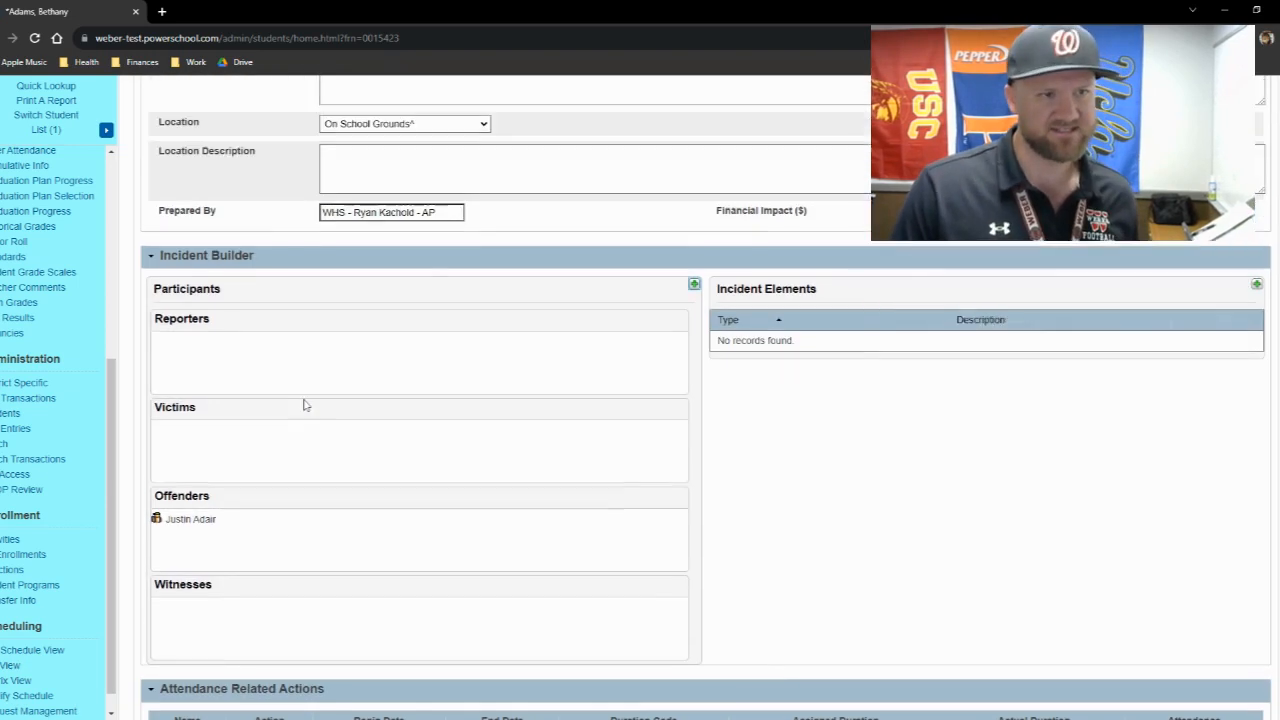
left_click(374, 315)
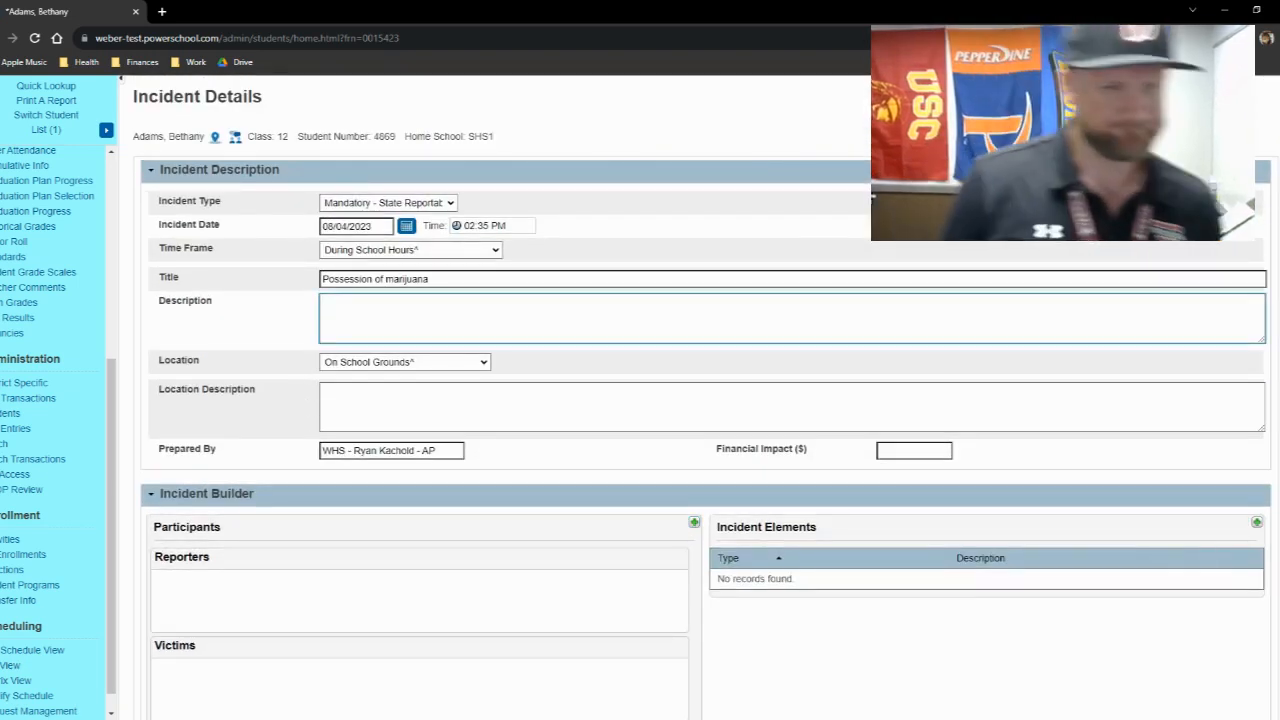
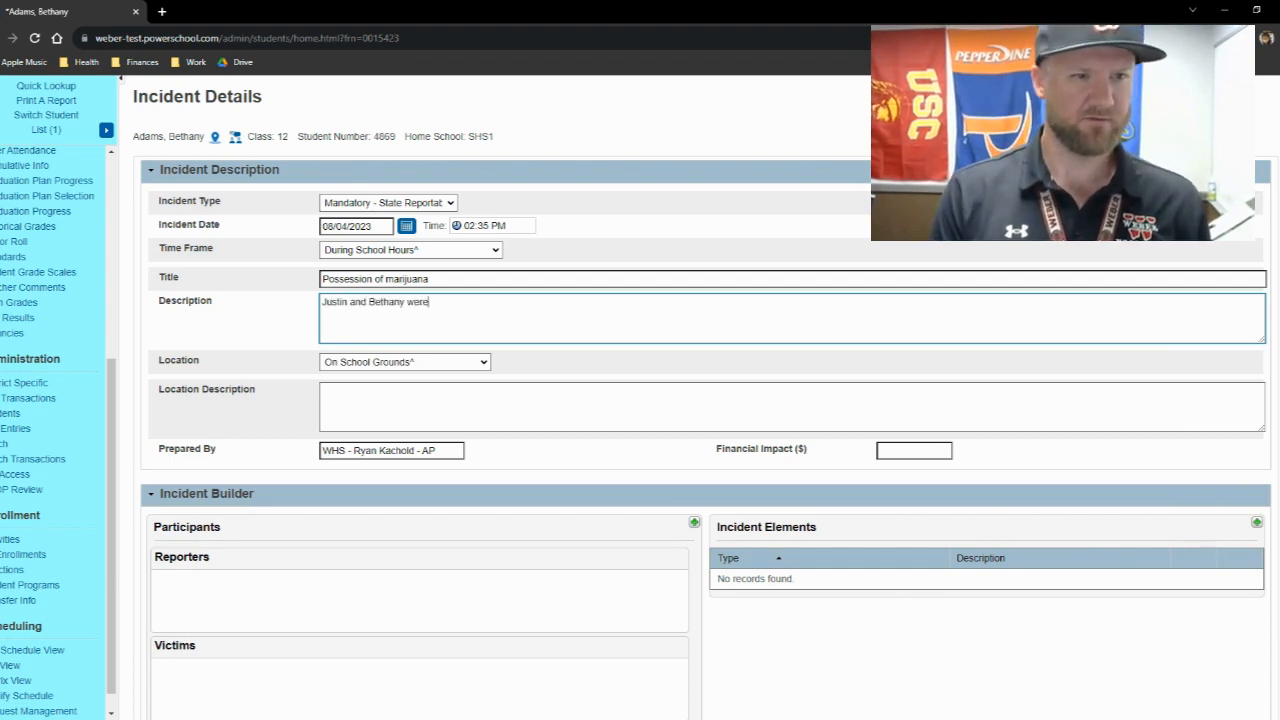
scroll(380, 337, "down", 3)
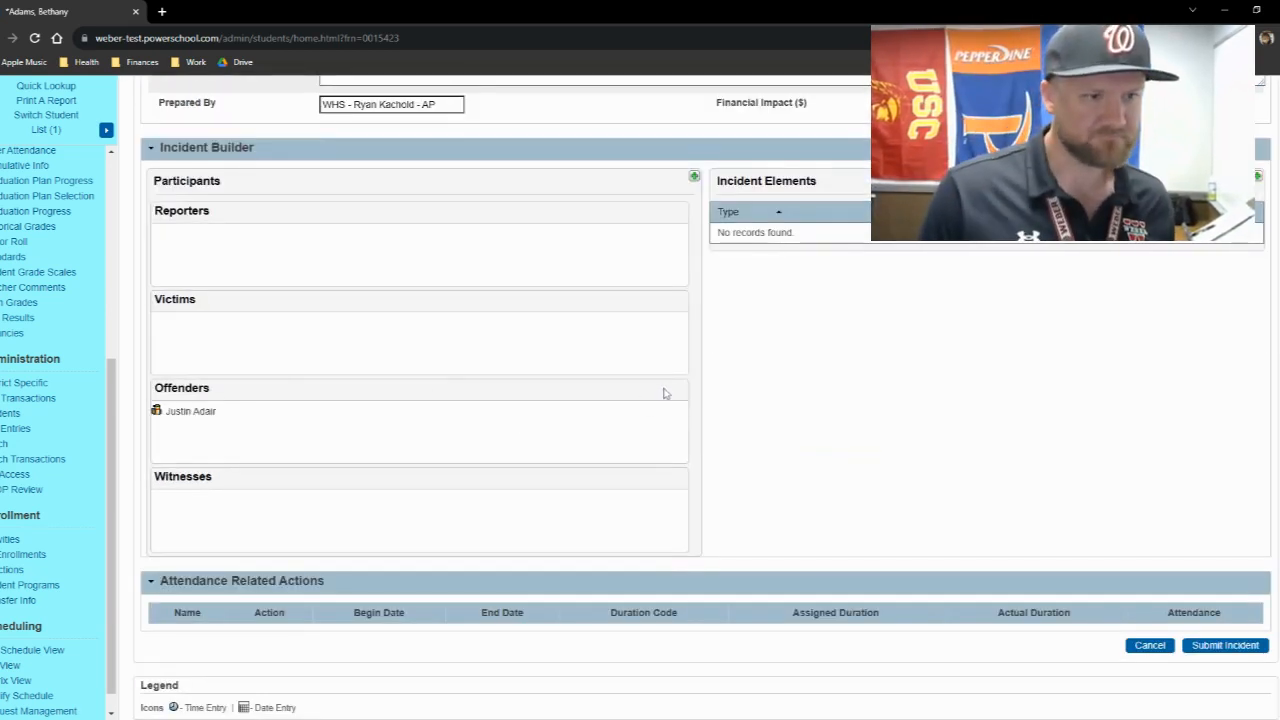
scroll(780, 278, "up", 1)
scroll(670, 332, "up", 2)
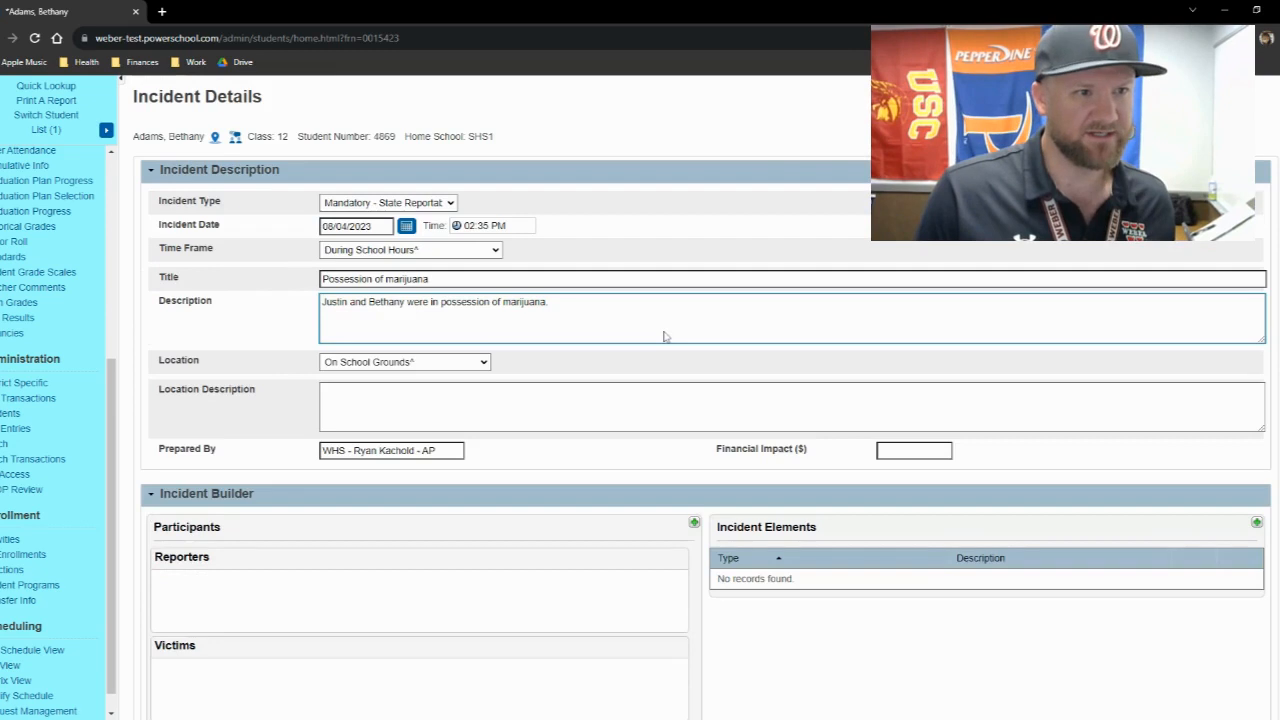
- Search participants by the last name of the student whose incident this is, and choose the grade 12 match to add
scroll(690, 380, "down", 2)
left_click(694, 384)
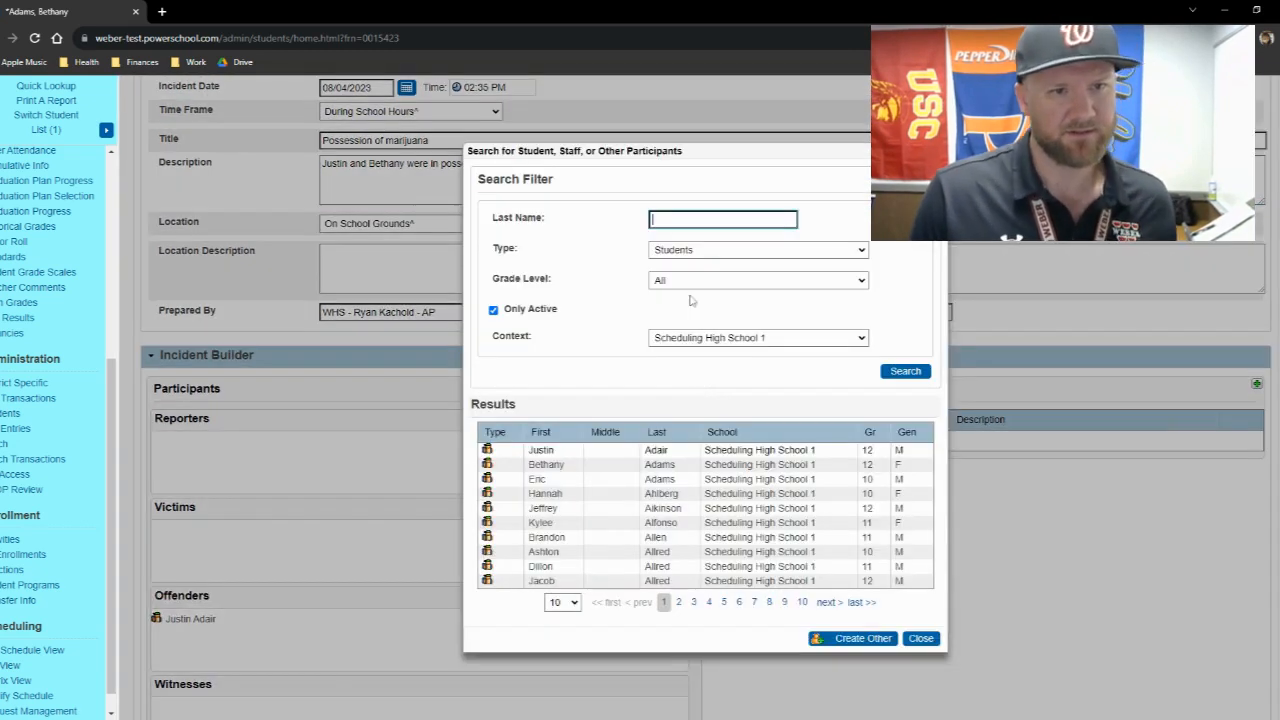
type("adams")
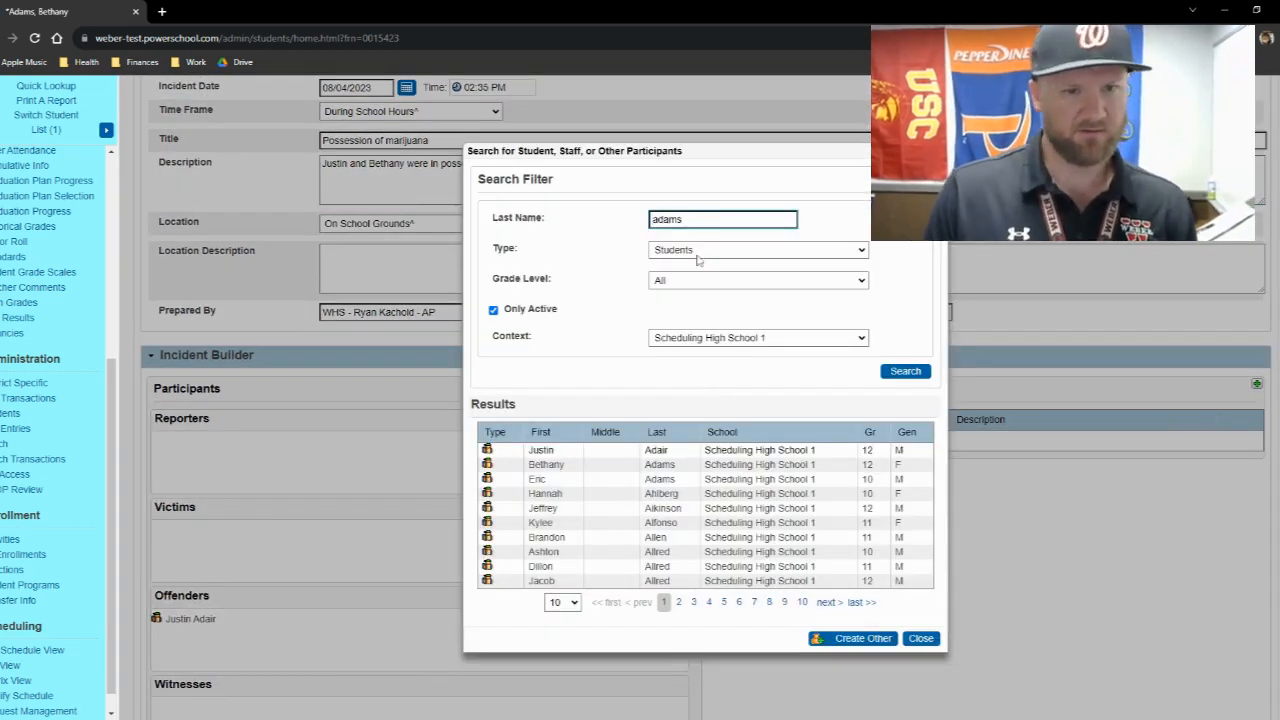
left_click(905, 371)
left_click(782, 448)
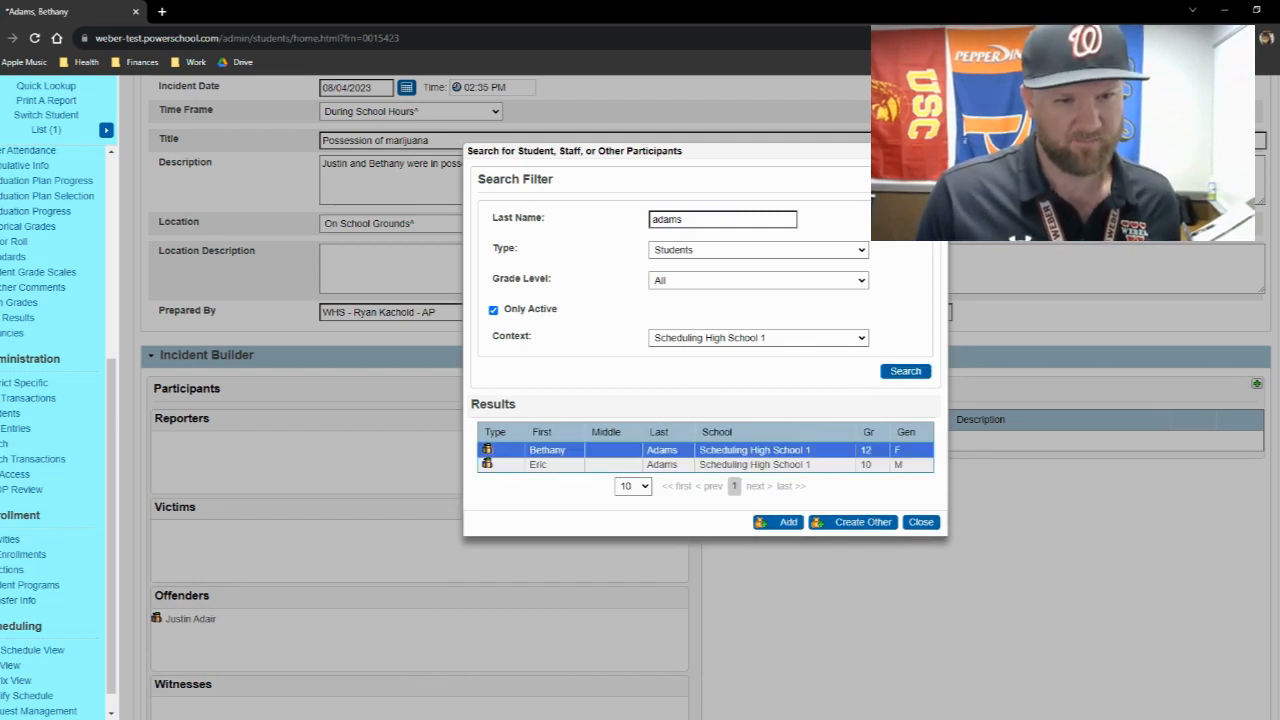
left_click(781, 522)
- Assign the Offender role to the second student and add the student to the incident
left_click(647, 328)
left_click(660, 389)
left_click(709, 563)
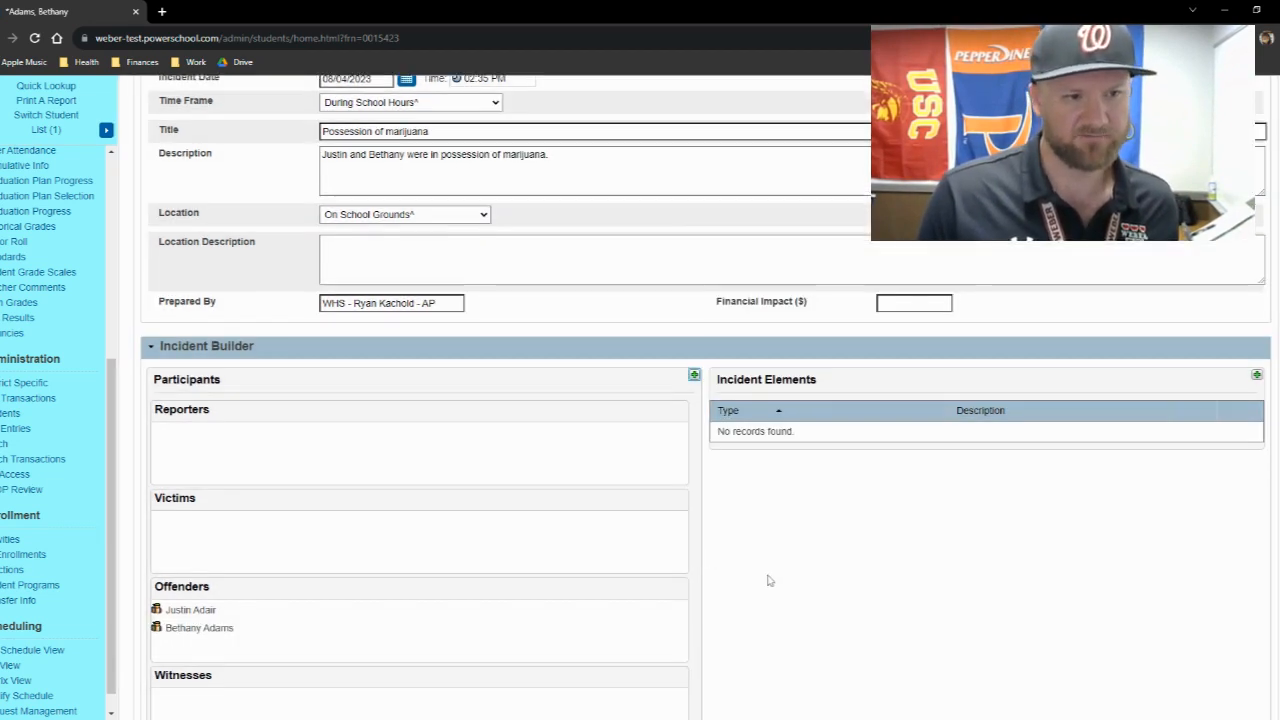
scroll(768, 580, "down", 1)
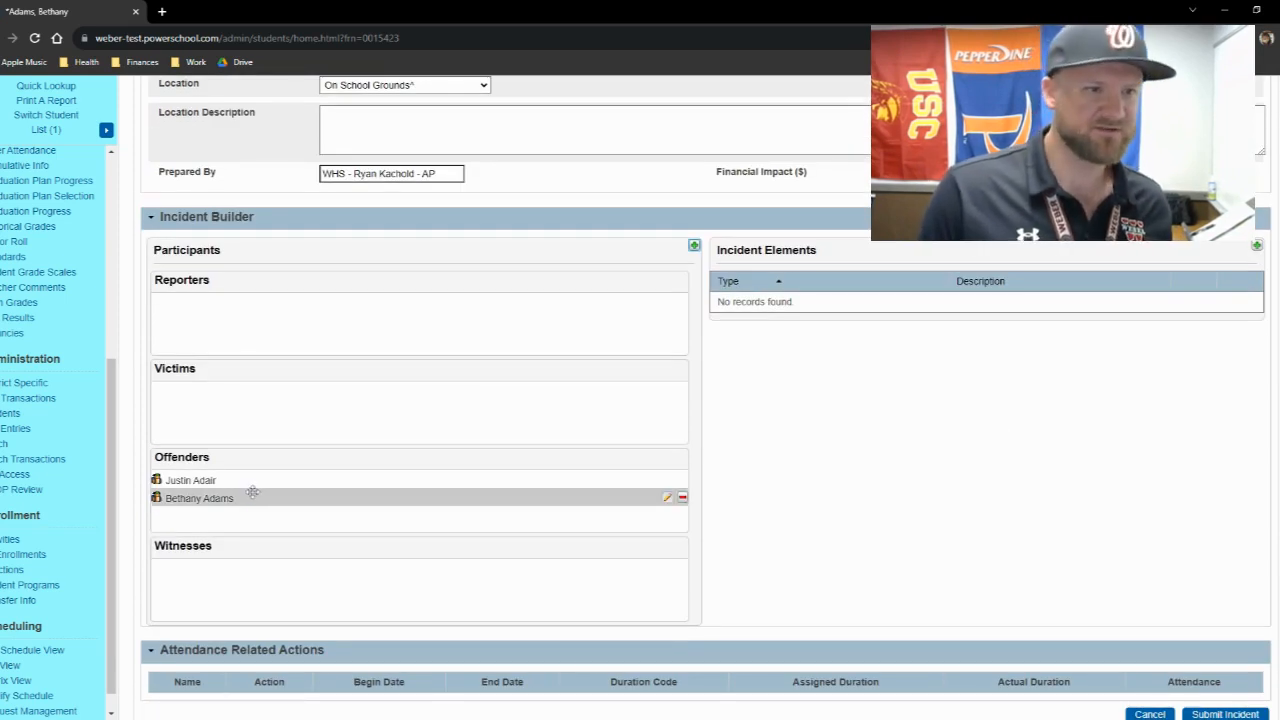
mouse_move(241, 478)
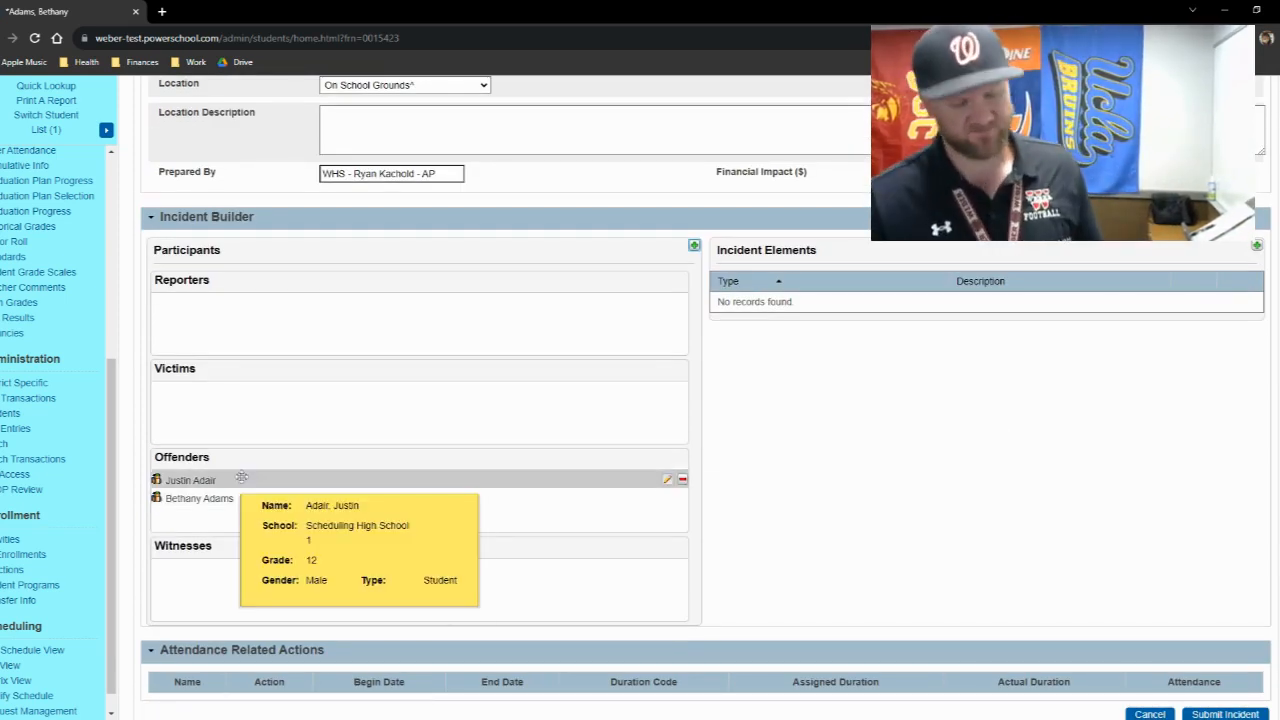
scroll(291, 480, "up", 2)
scroll(300, 495, "down", 1)
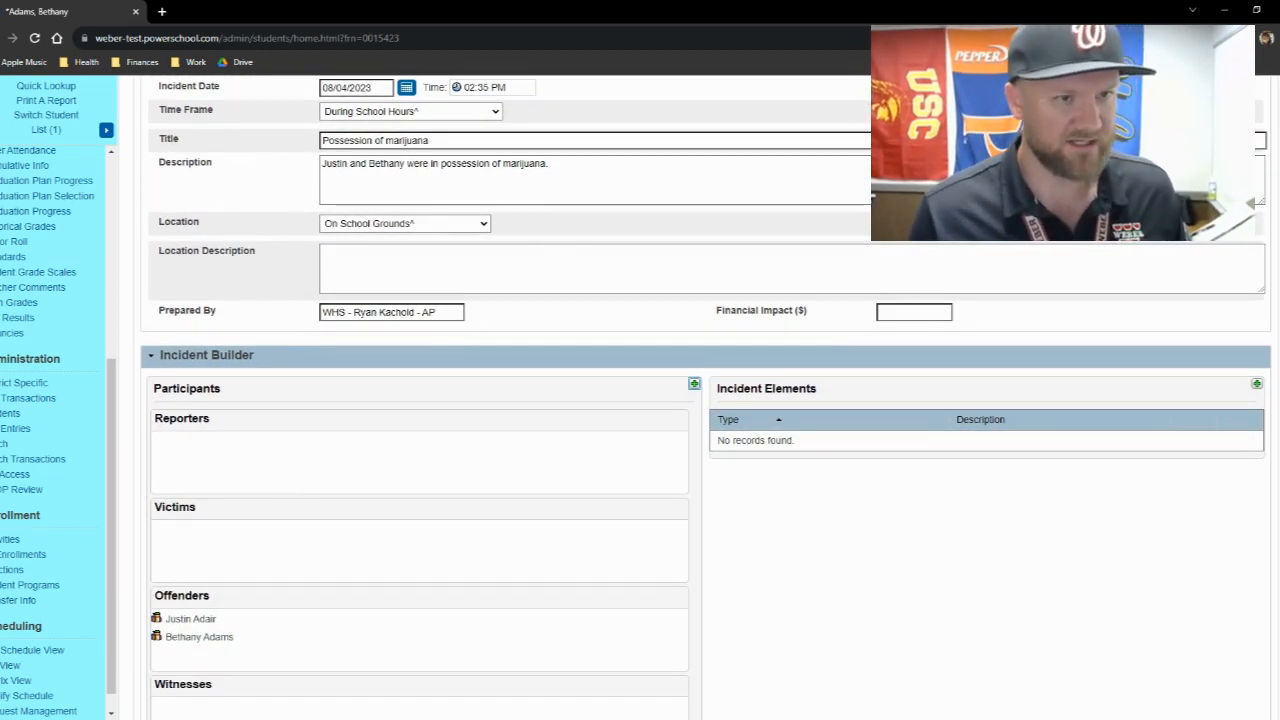
left_click_drag(570, 180, 300, 194)
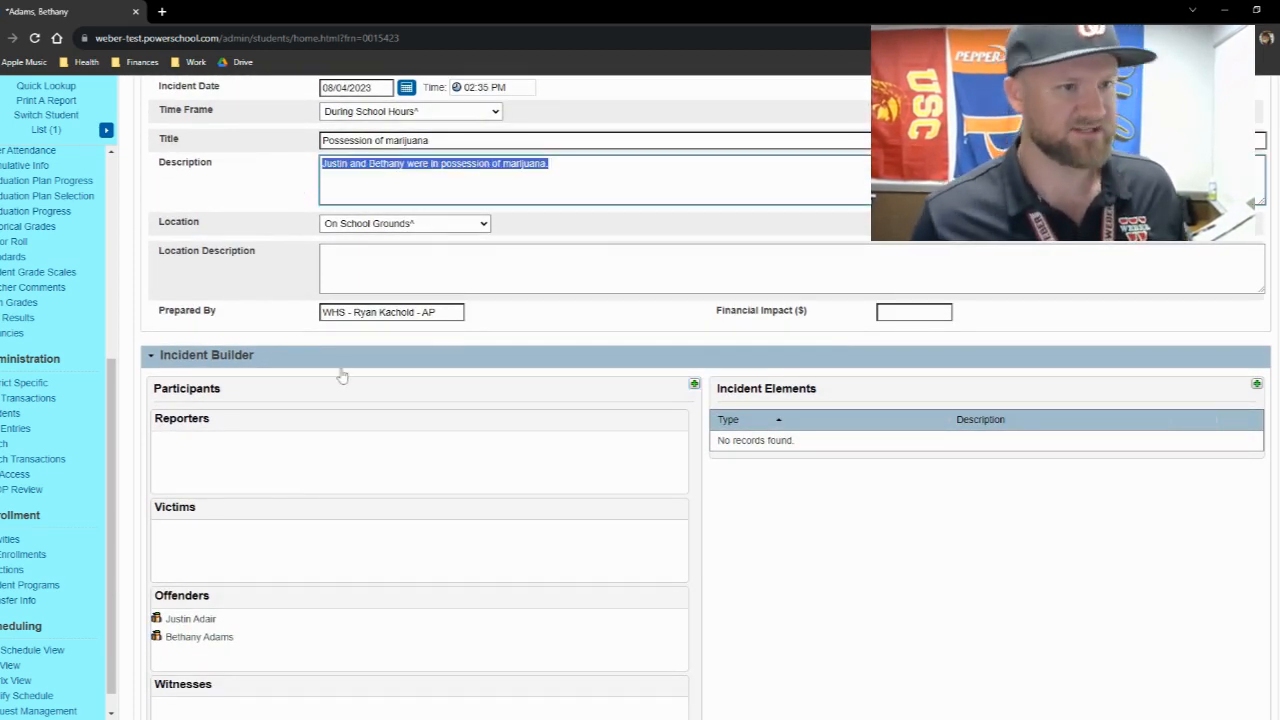
scroll(366, 386, "down", 3)
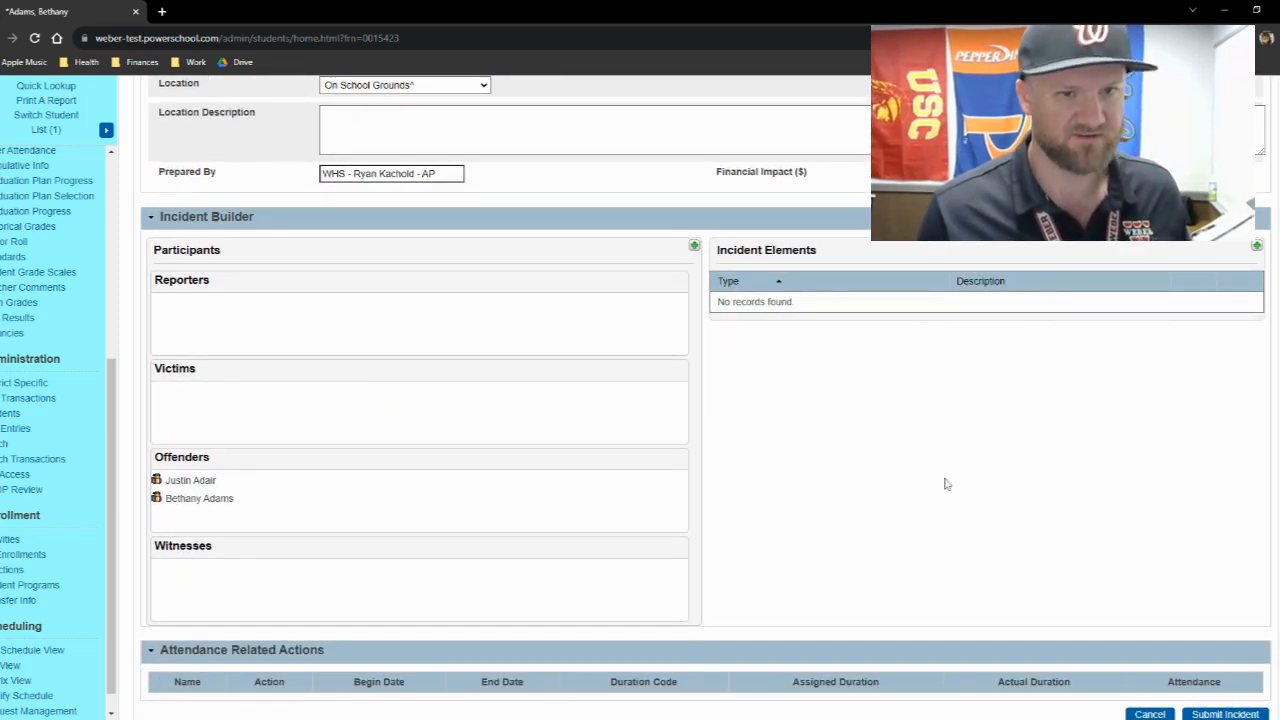
- Start a new action among the incident elements with the action code Suspension and the subcode In School
left_click(1256, 248)
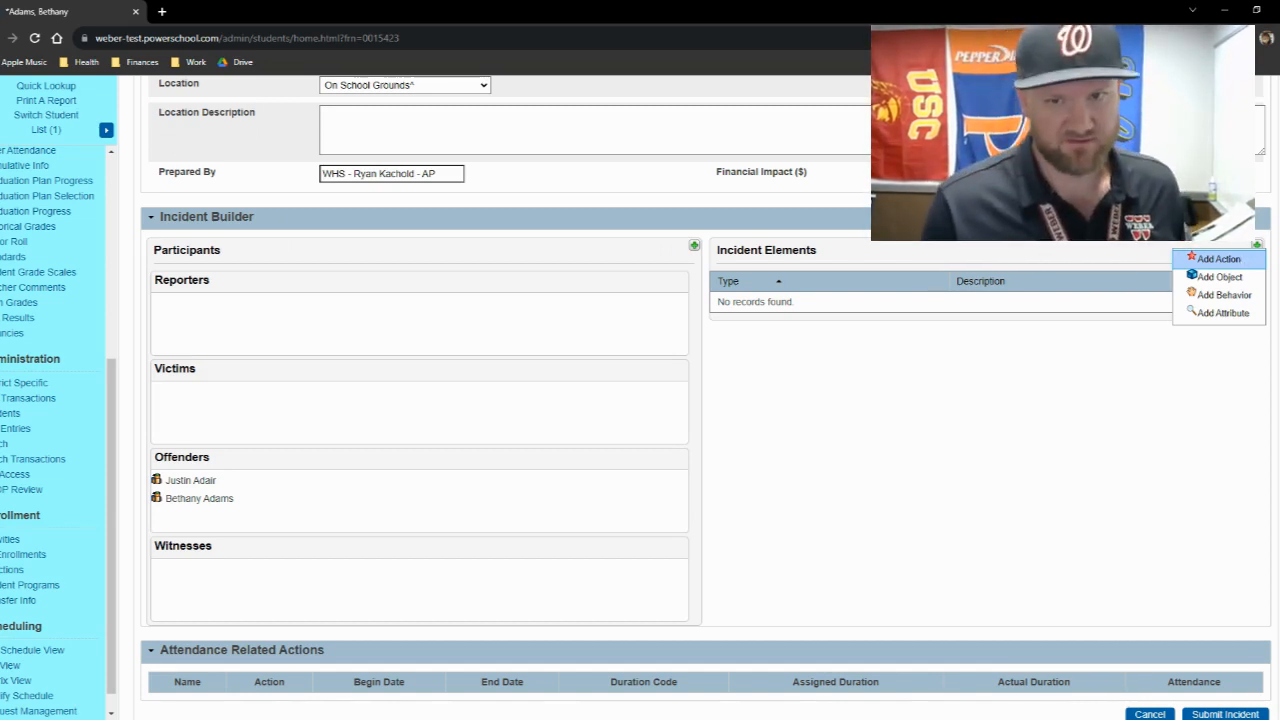
left_click(1215, 259)
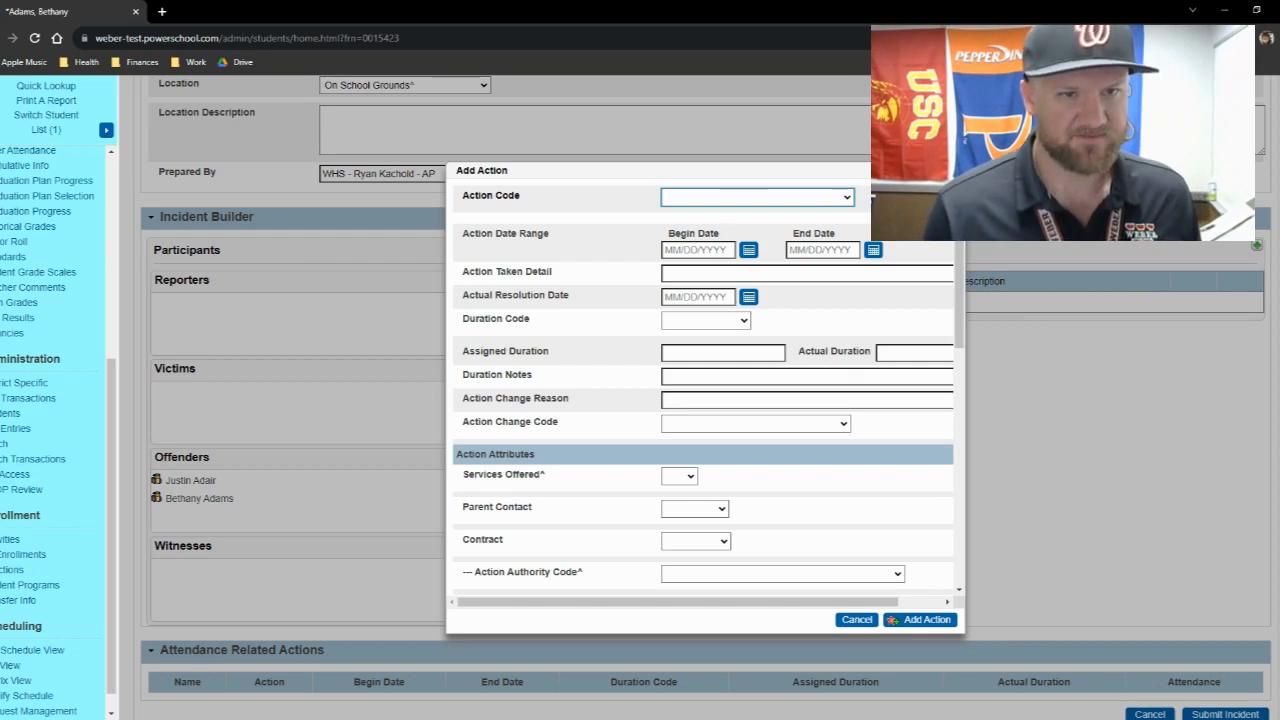
left_click(684, 234)
left_click(692, 220)
left_click(697, 256)
- Set both the begin date and the end date of the suspension to 08/04/2023
left_click(748, 271)
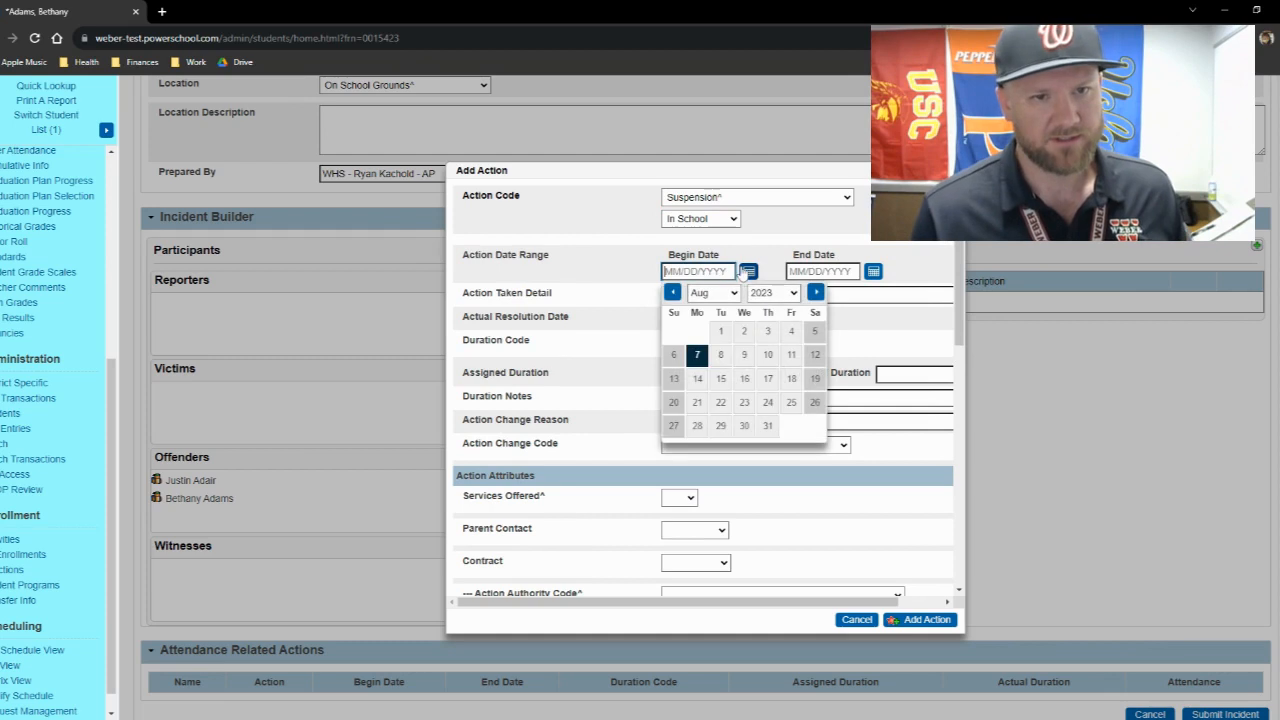
left_click(798, 342)
left_click(873, 271)
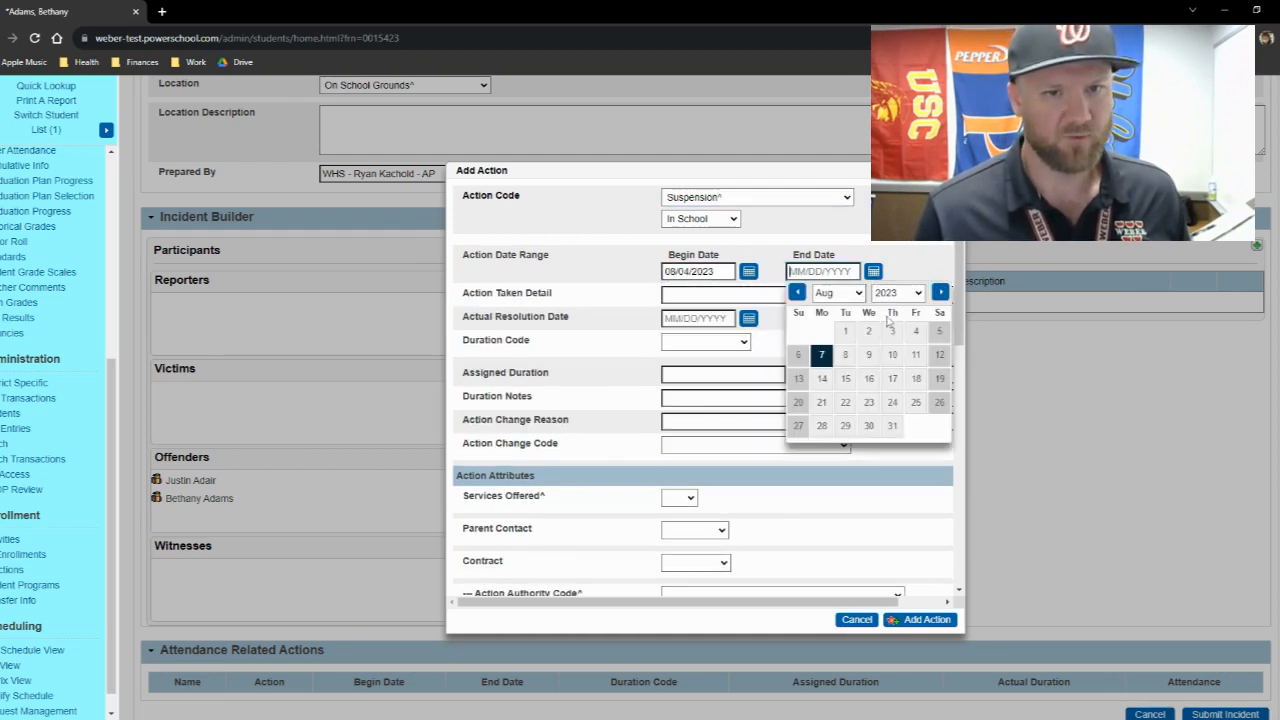
left_click(912, 339)
- Enter "In school suspension 1 day, referred to advocates" as the action taken detail and set the actual resolution date to 08/07/2023
left_click(735, 290)
type("In sc")
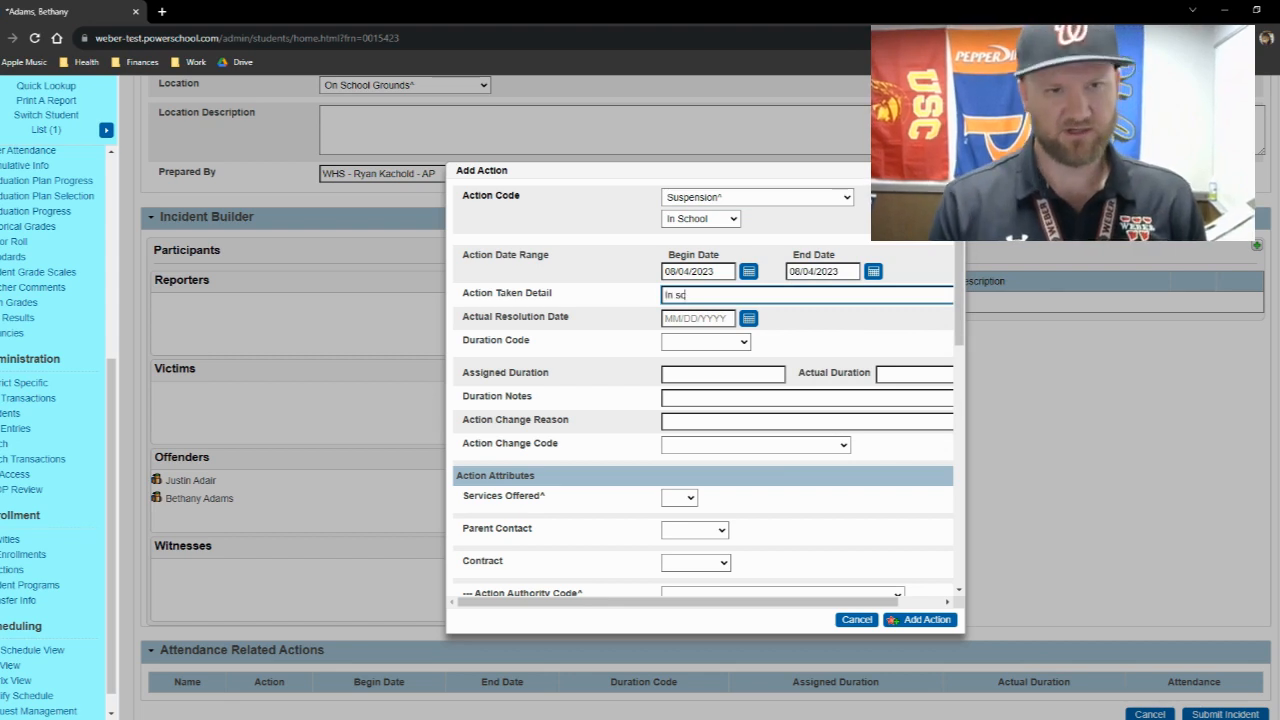
type("hool suspension 1")
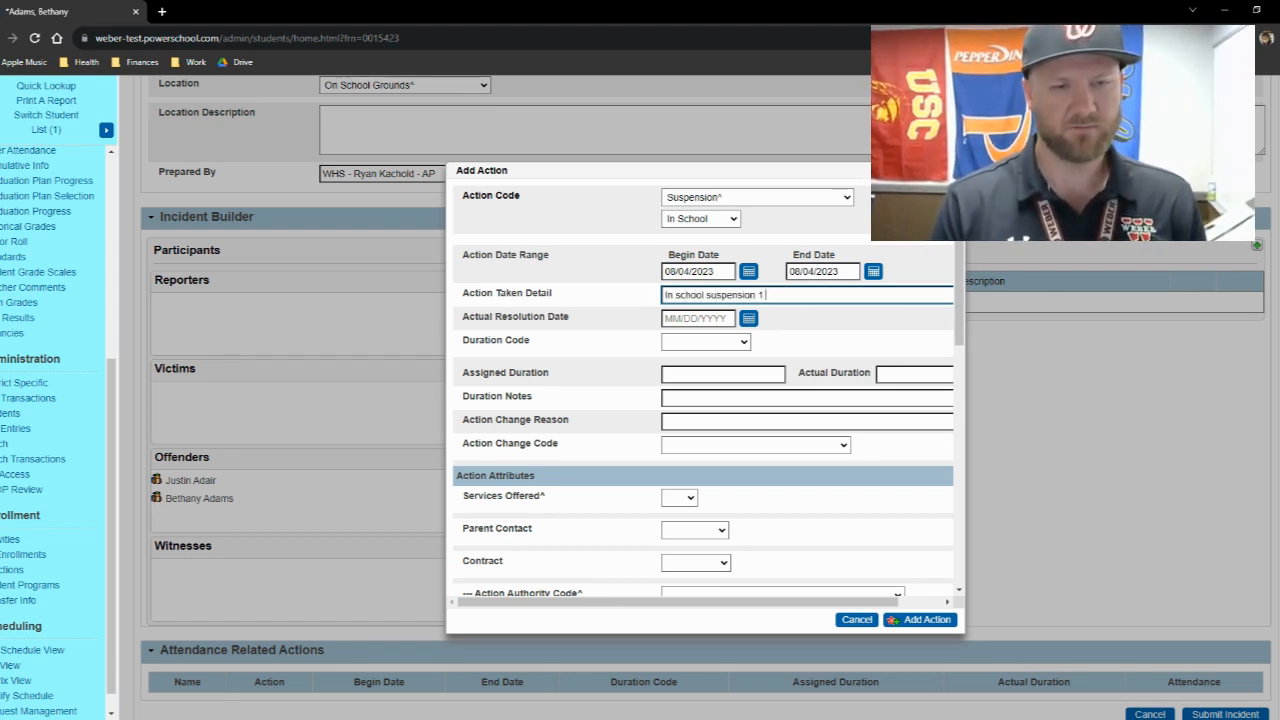
type(" day. referred to advocates")
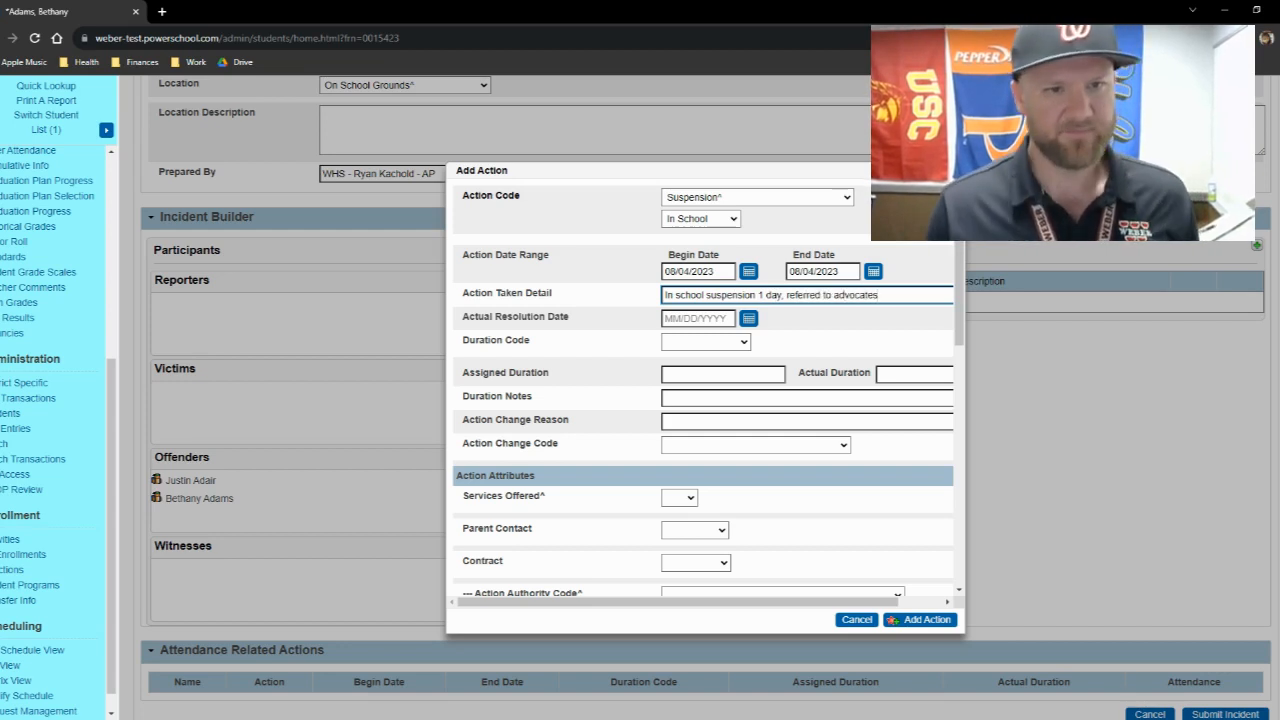
left_click(749, 318)
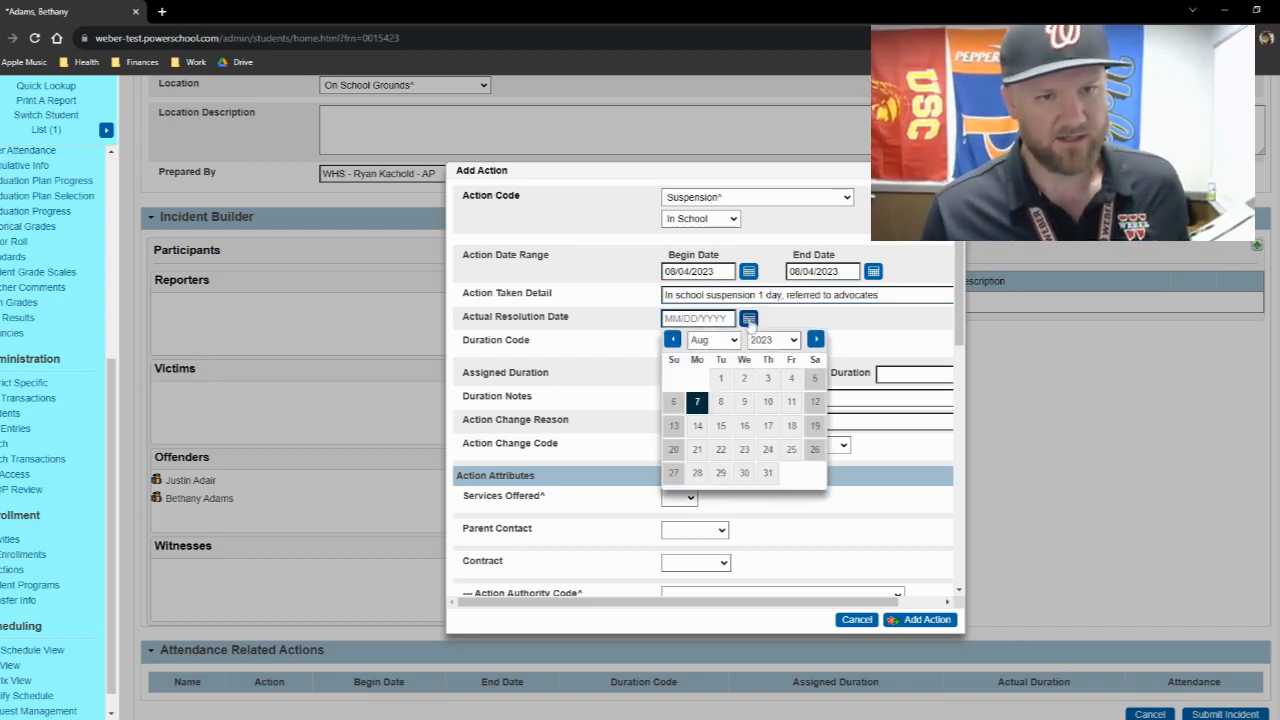
left_click(699, 403)
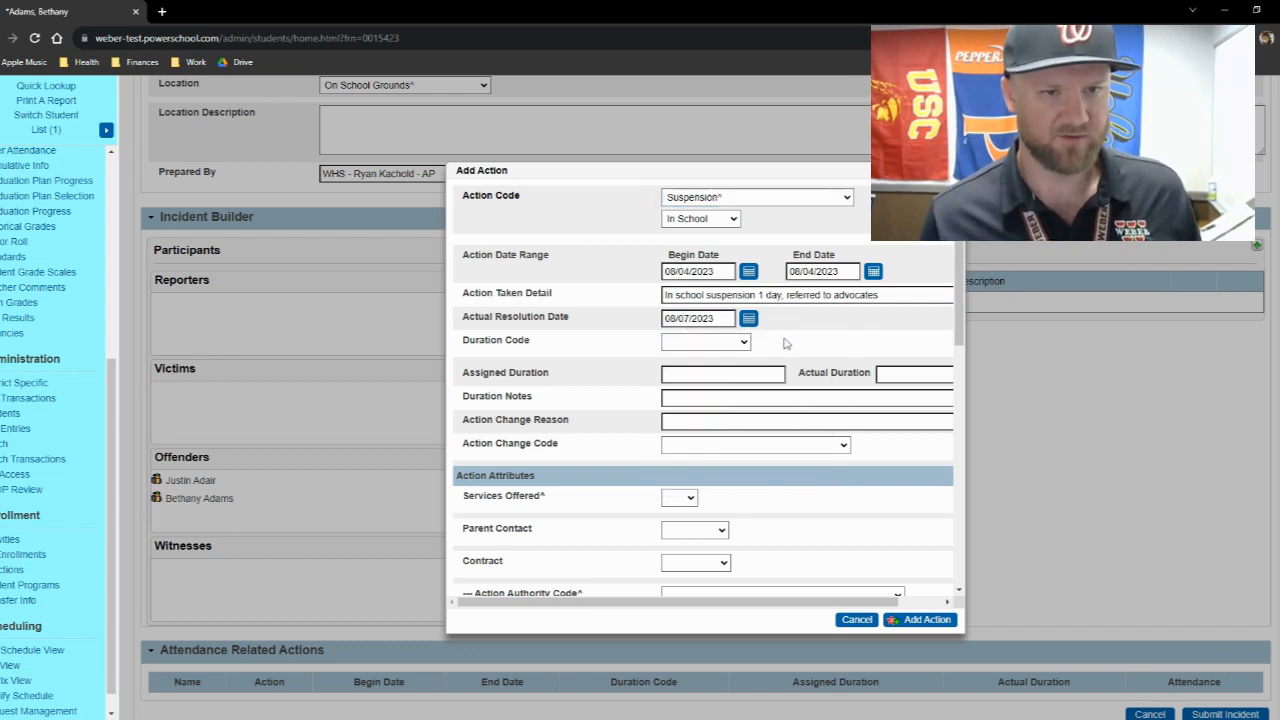
- Set the duration code to School Days, with an assigned duration of 1 and an actual duration of 1
left_click(688, 346)
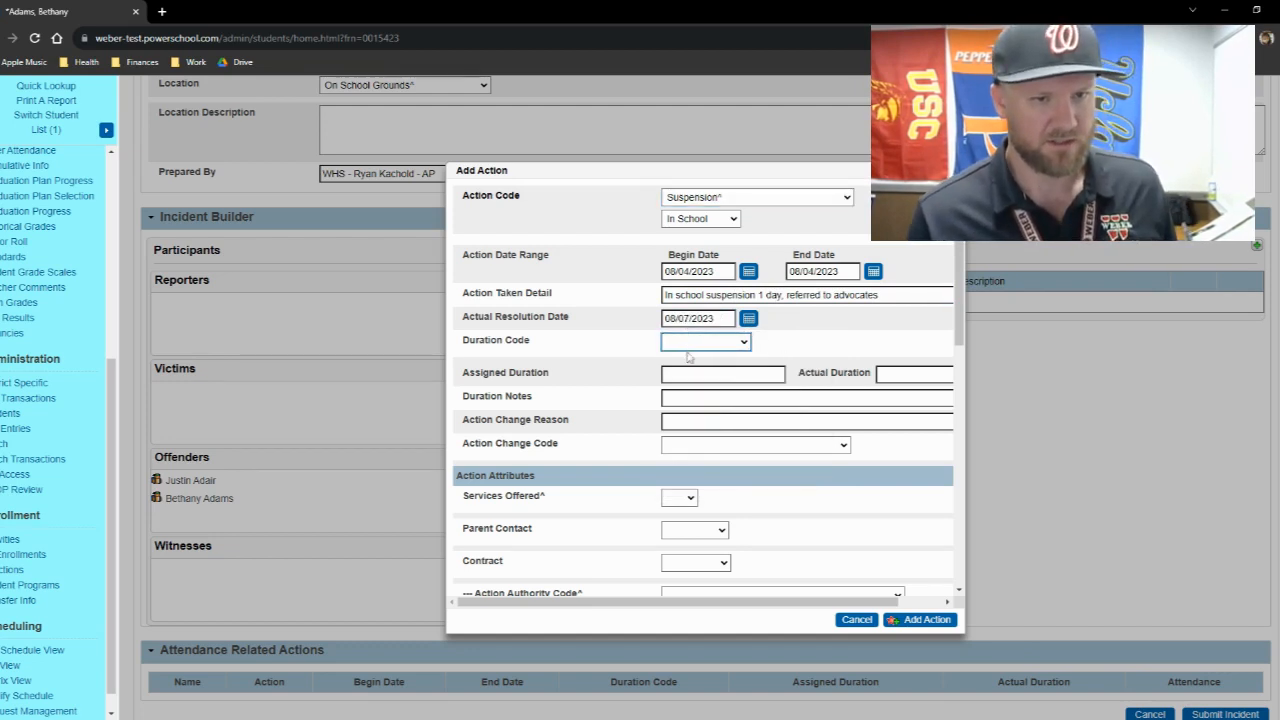
left_click(690, 373)
left_click(690, 375)
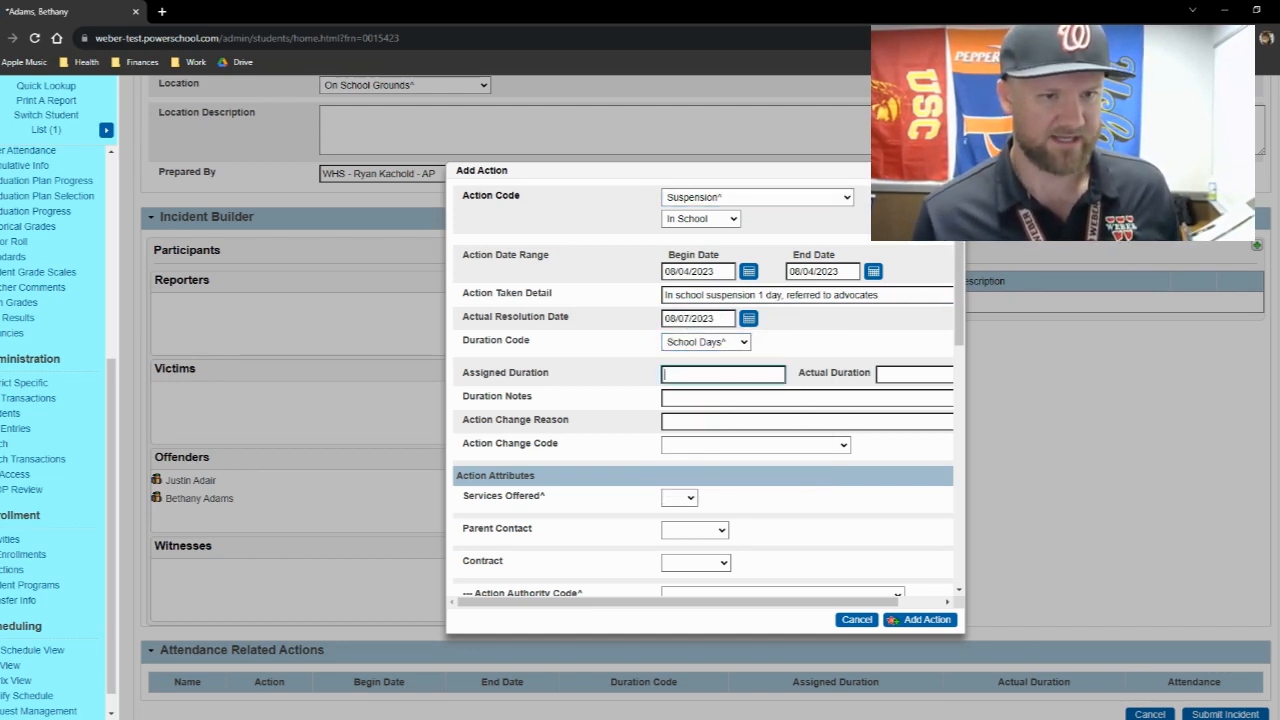
key("Tab")
type("1")
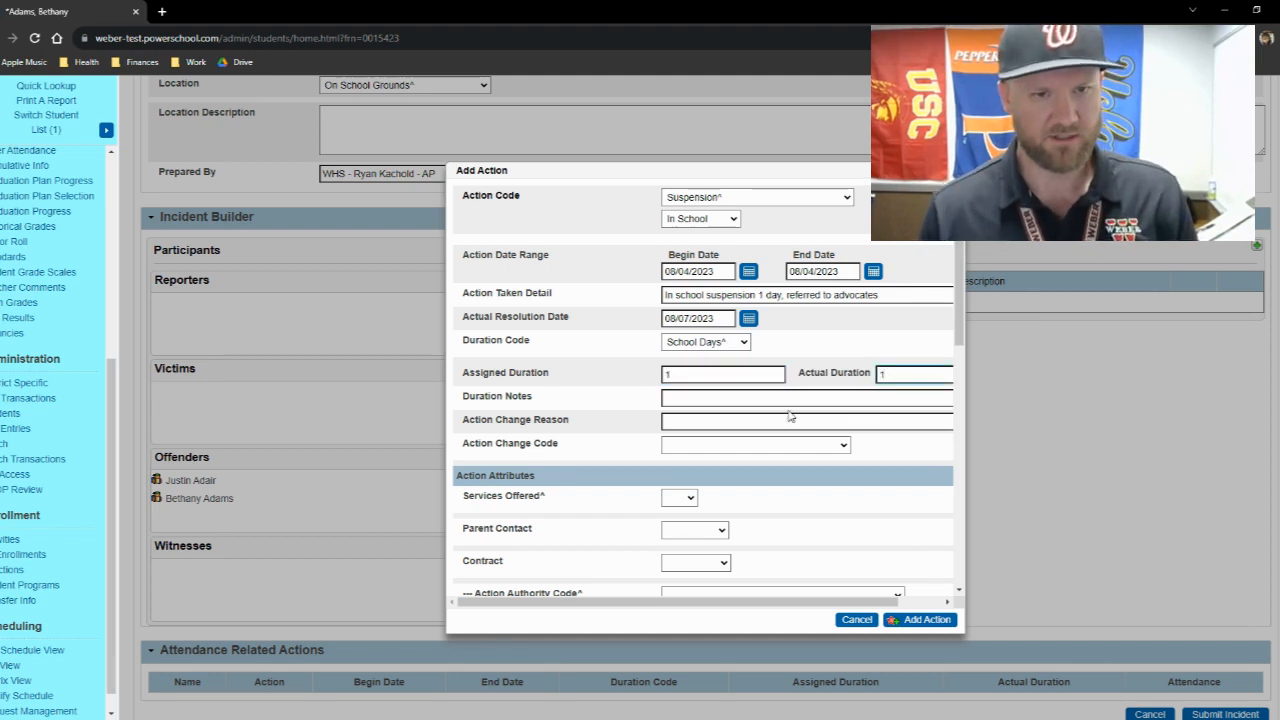
scroll(790, 416, "down", 1)
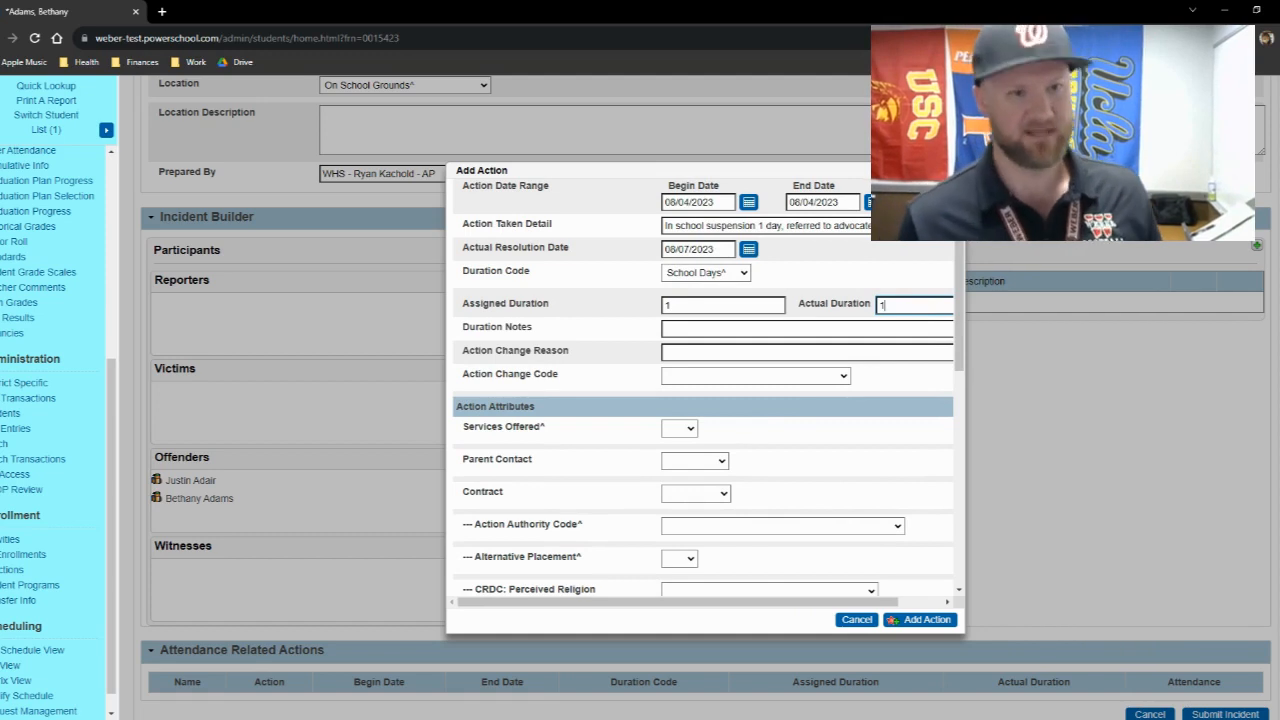
key("Tab")
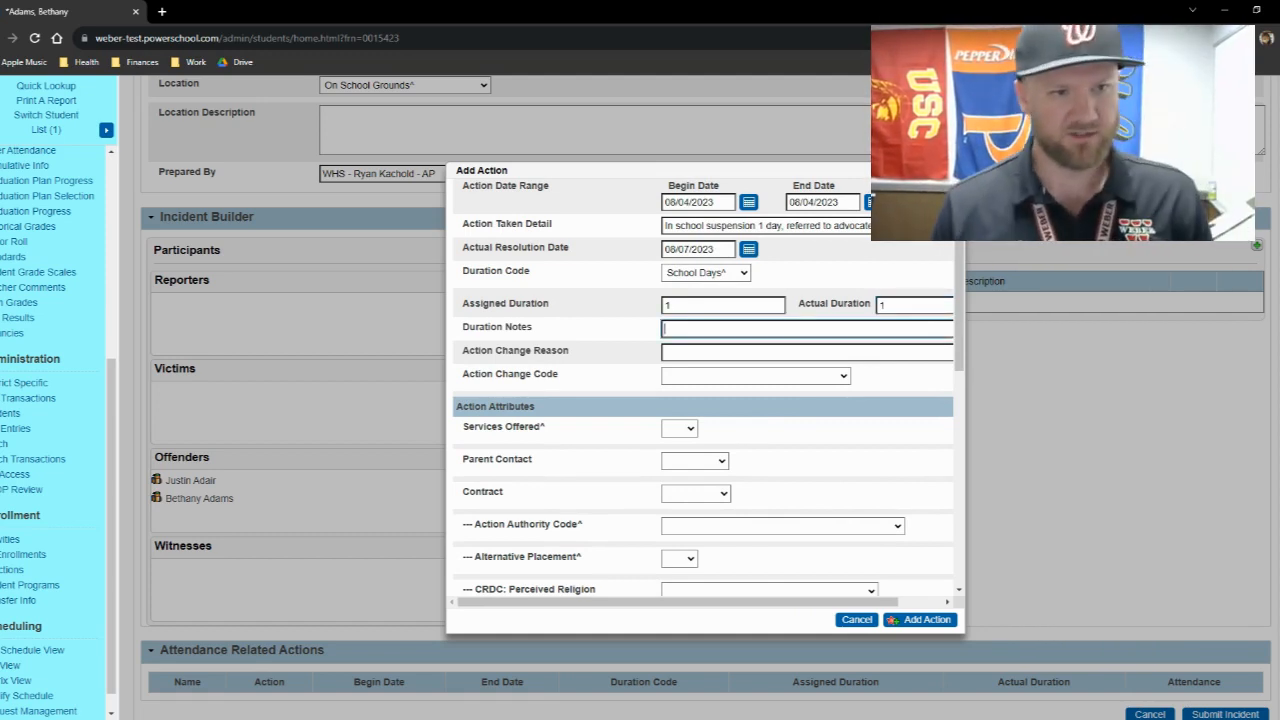
left_click(742, 379)
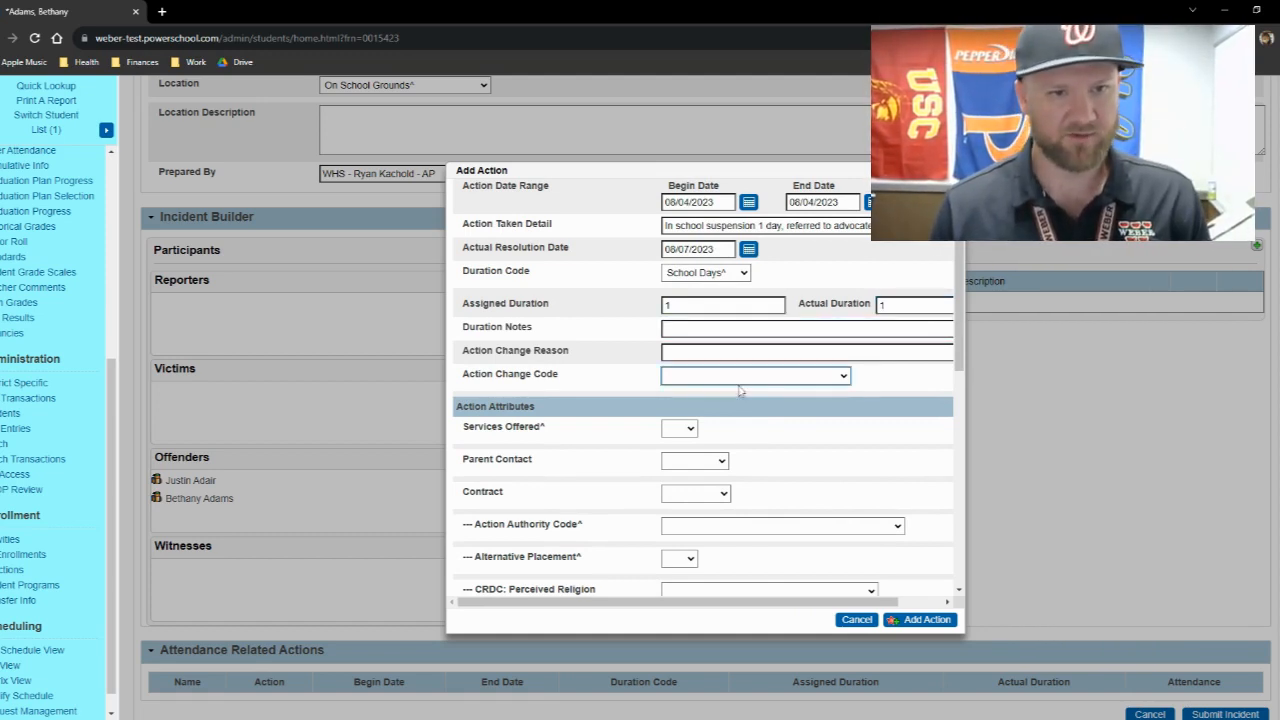
left_click(563, 342)
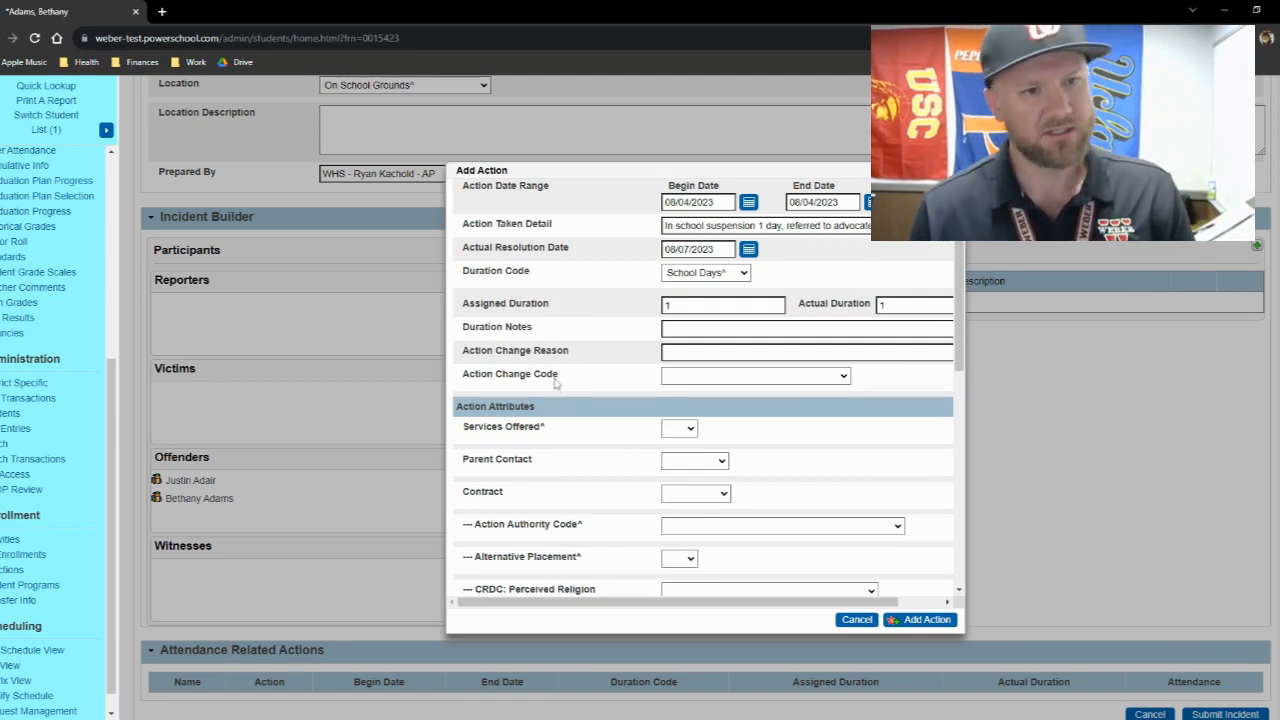
- Set the action attributes Parent Contact to via phone and Contract to School
scroll(561, 396, "down", 1)
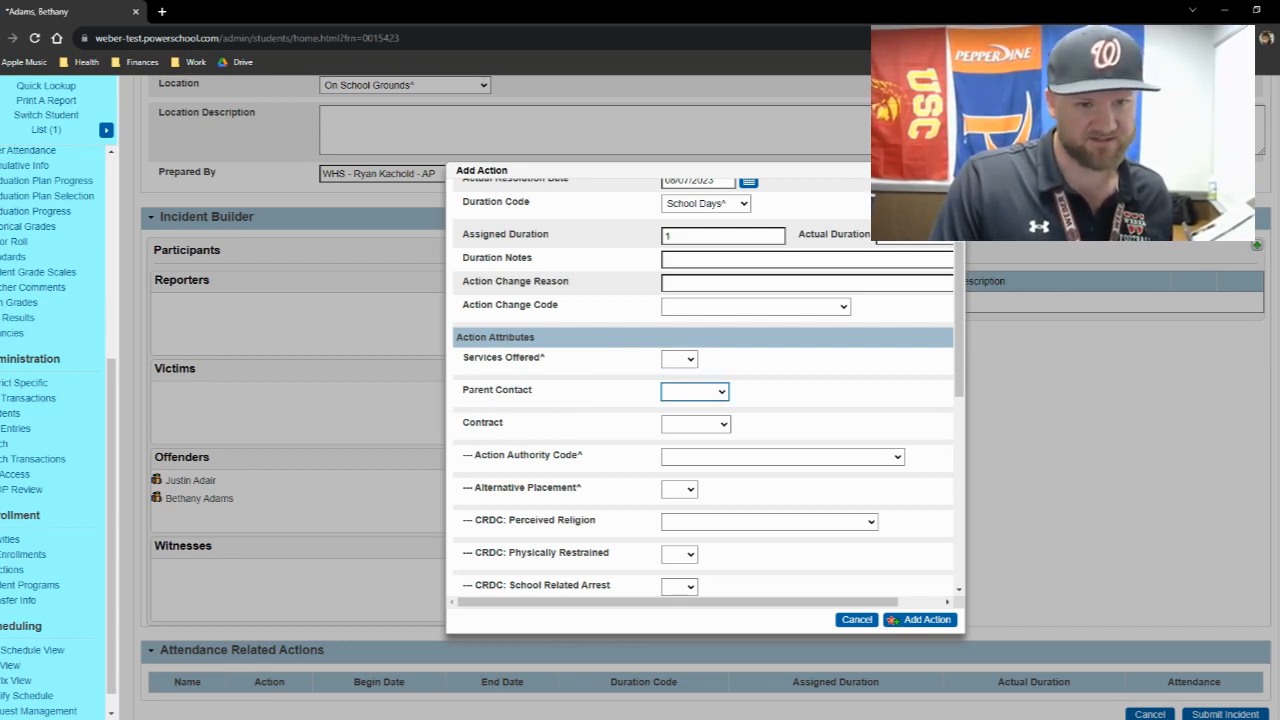
left_click(688, 420)
left_click(618, 403)
left_click(715, 430)
left_click(683, 468)
- Set the Action Authority Code to (10) School or District Personnel
scroll(700, 420, "down", 1)
left_click(691, 386)
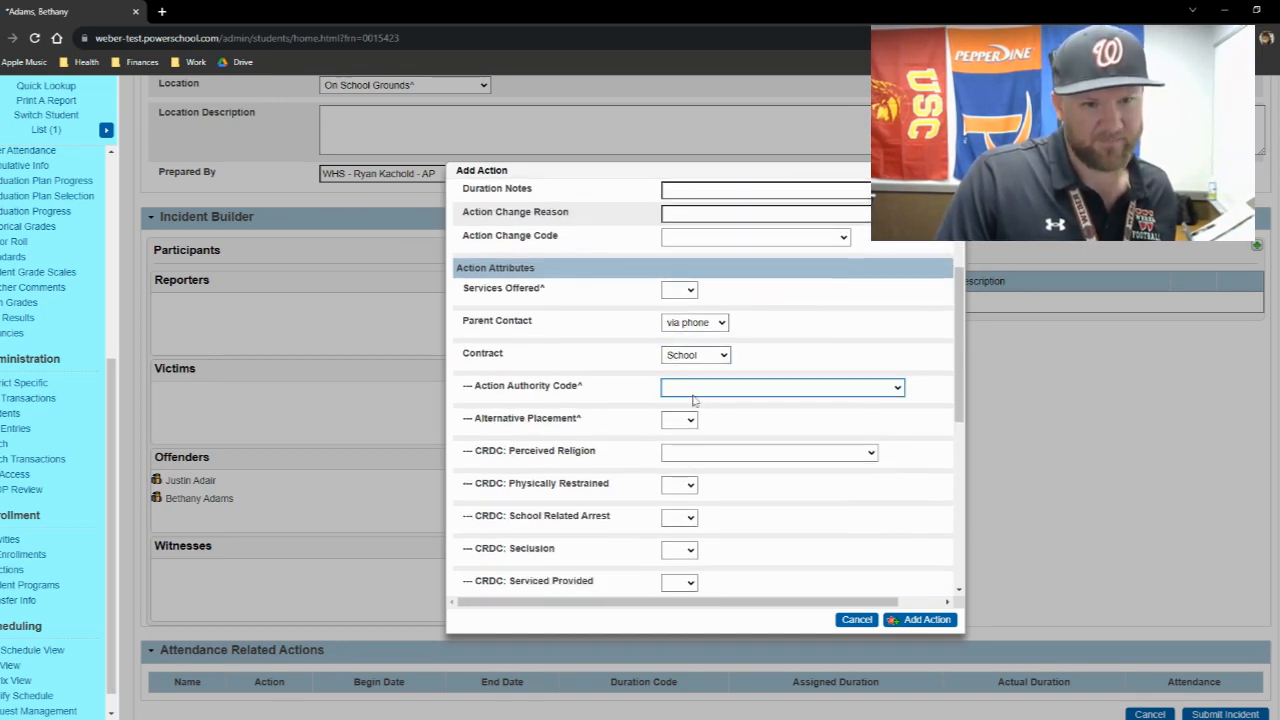
left_click(668, 426)
left_click(641, 412)
left_click(698, 391)
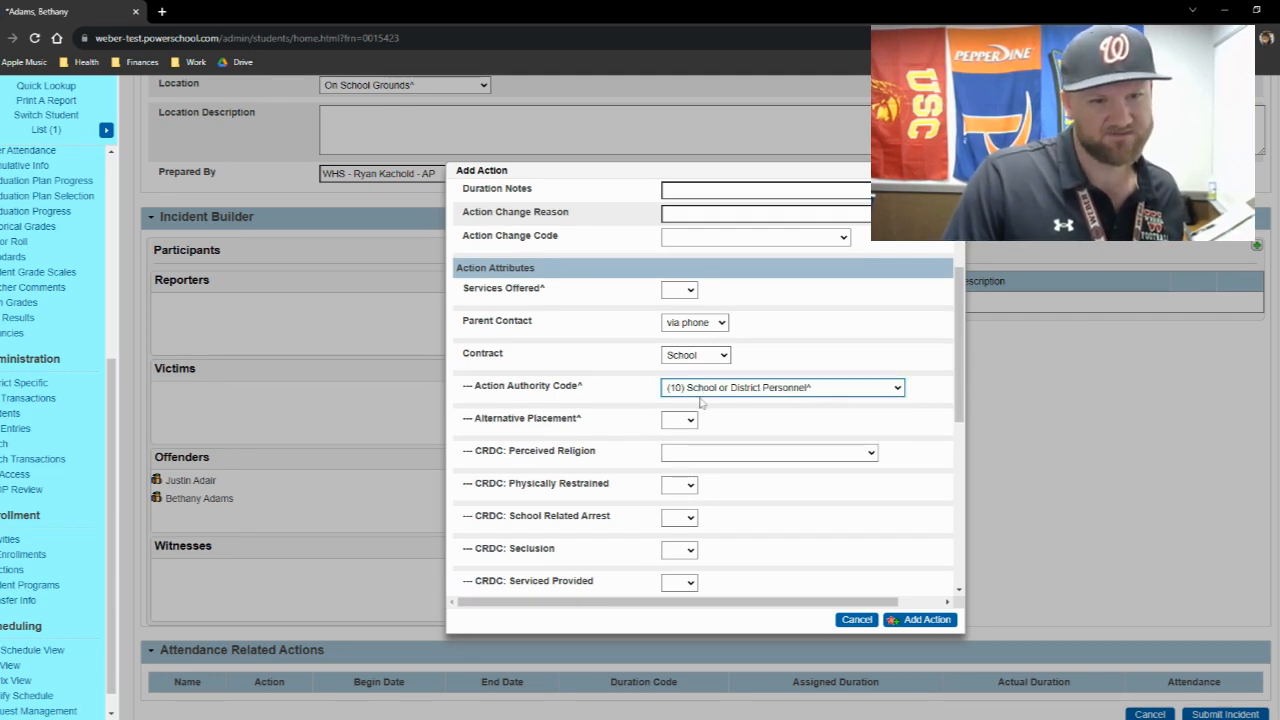
left_click(610, 403)
left_click(673, 423)
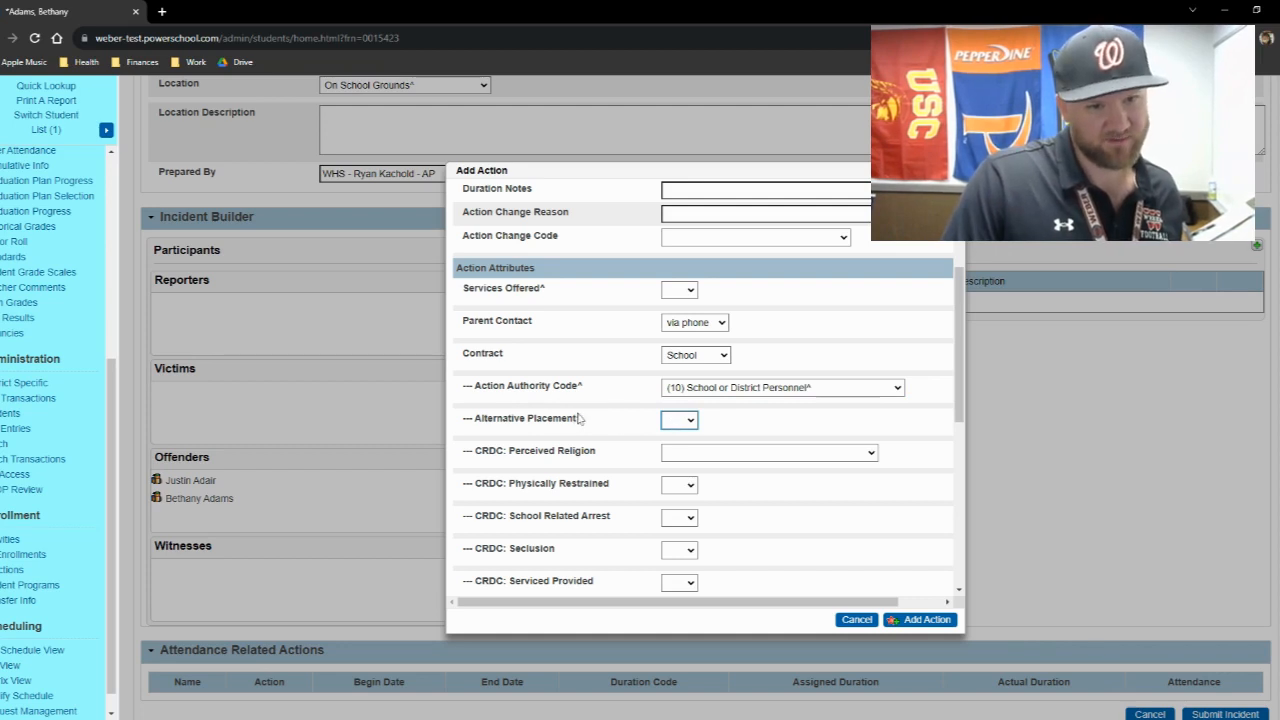
- Set the Discipline Status (CASEMIS) to (10) Stayed in school w/o SPED instruct support
scroll(617, 422, "down", 1)
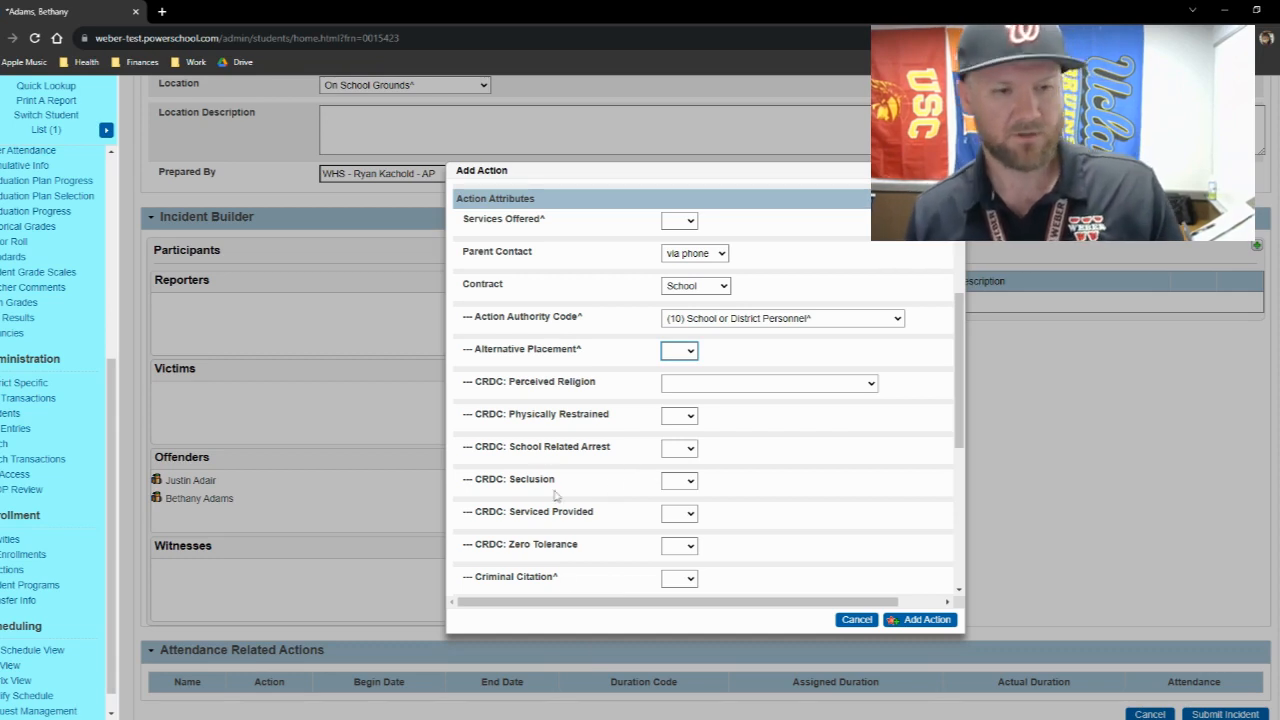
scroll(555, 495, "down", 1)
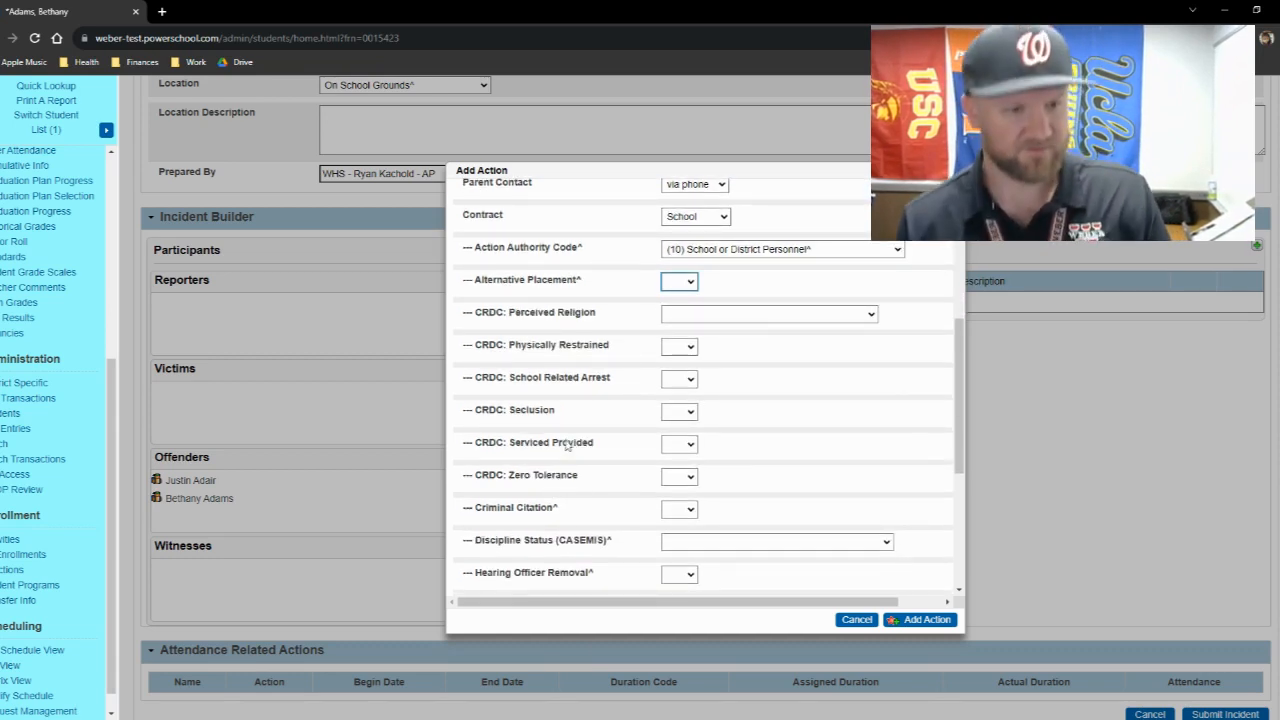
scroll(580, 466, "down", 2)
left_click(692, 476)
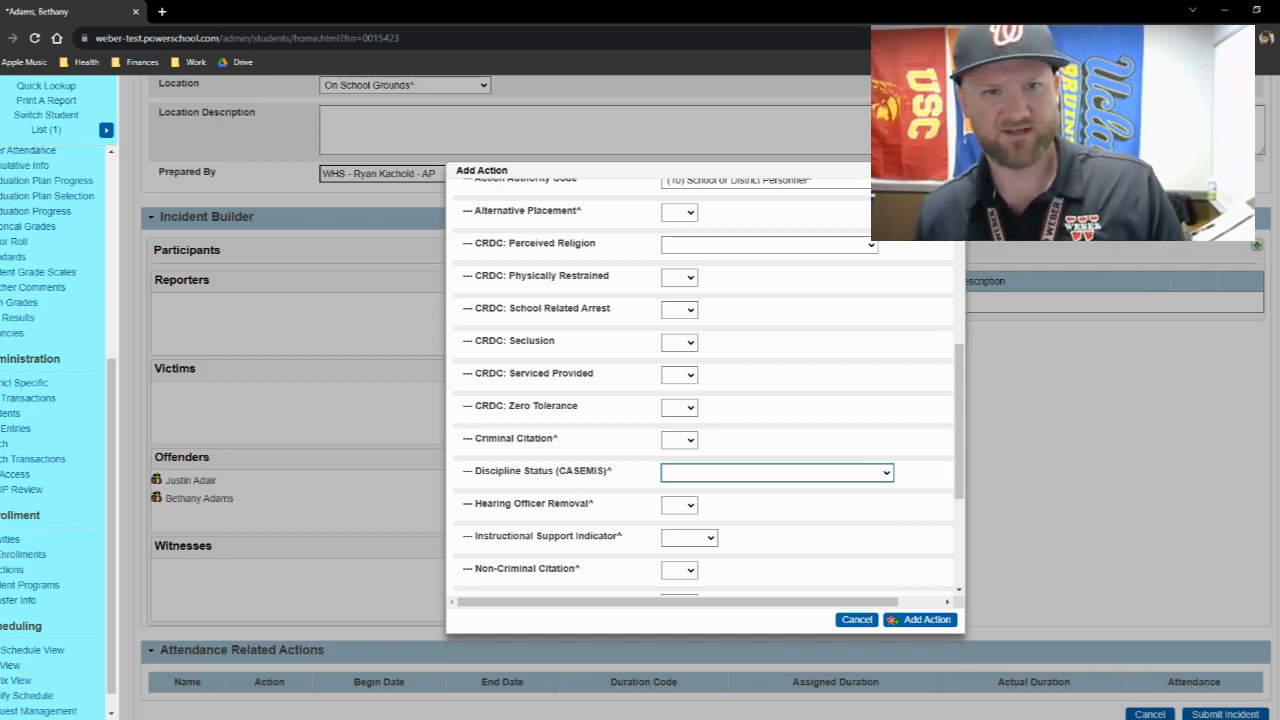
key("Down")
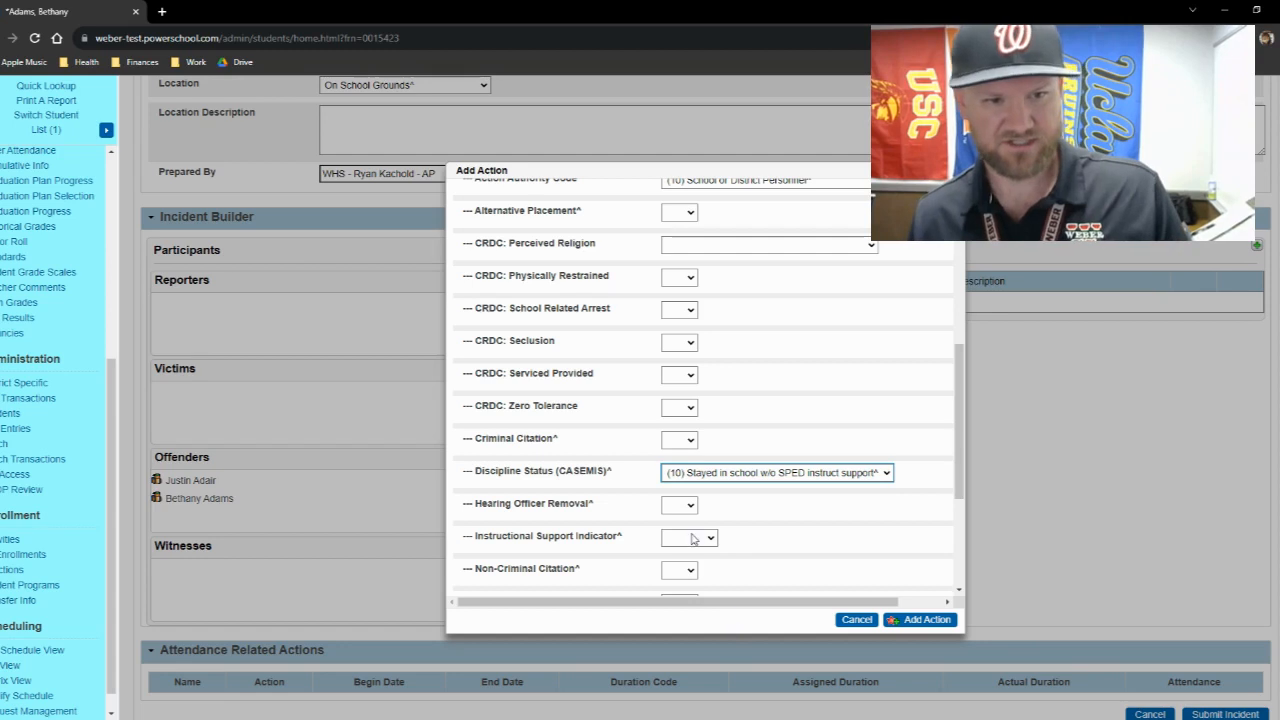
- Add the completed suspension action to the incident and assign it to the first student listed under Offenders
scroll(584, 513, "down", 1)
scroll(584, 513, "down", 5)
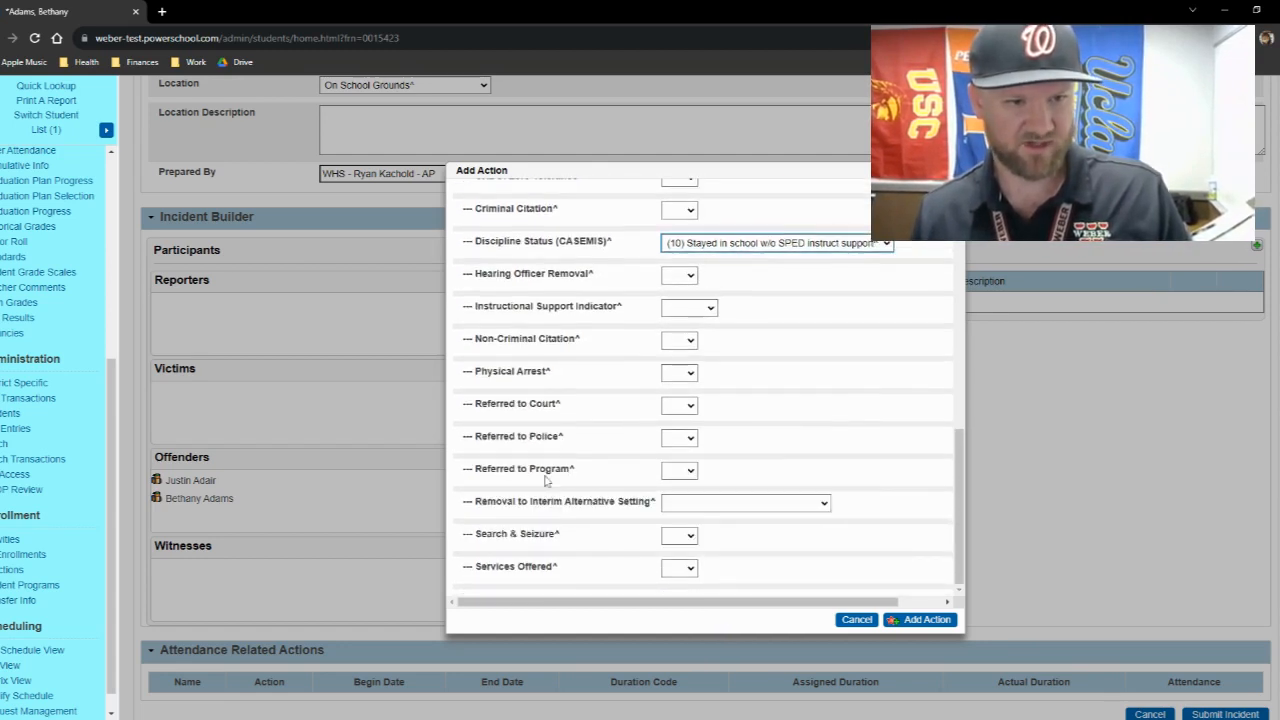
scroll(576, 532, "down", 2)
left_click(940, 622)
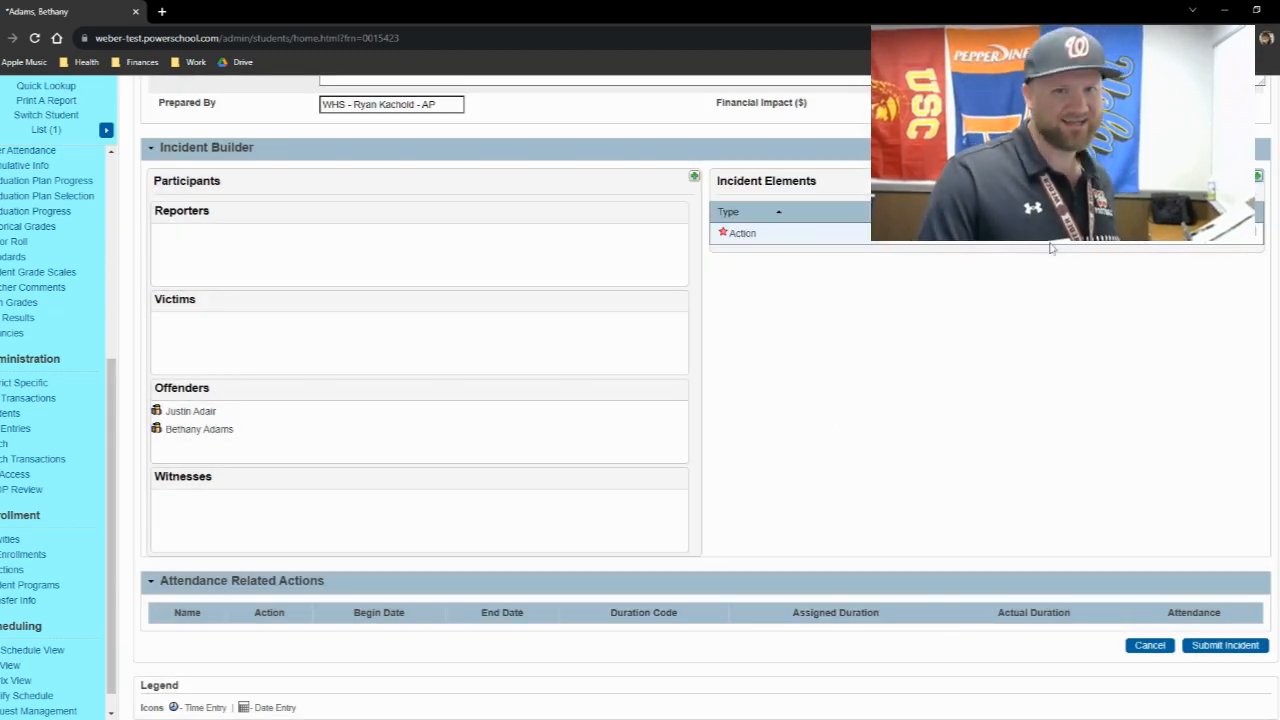
left_click_drag(745, 233, 201, 411)
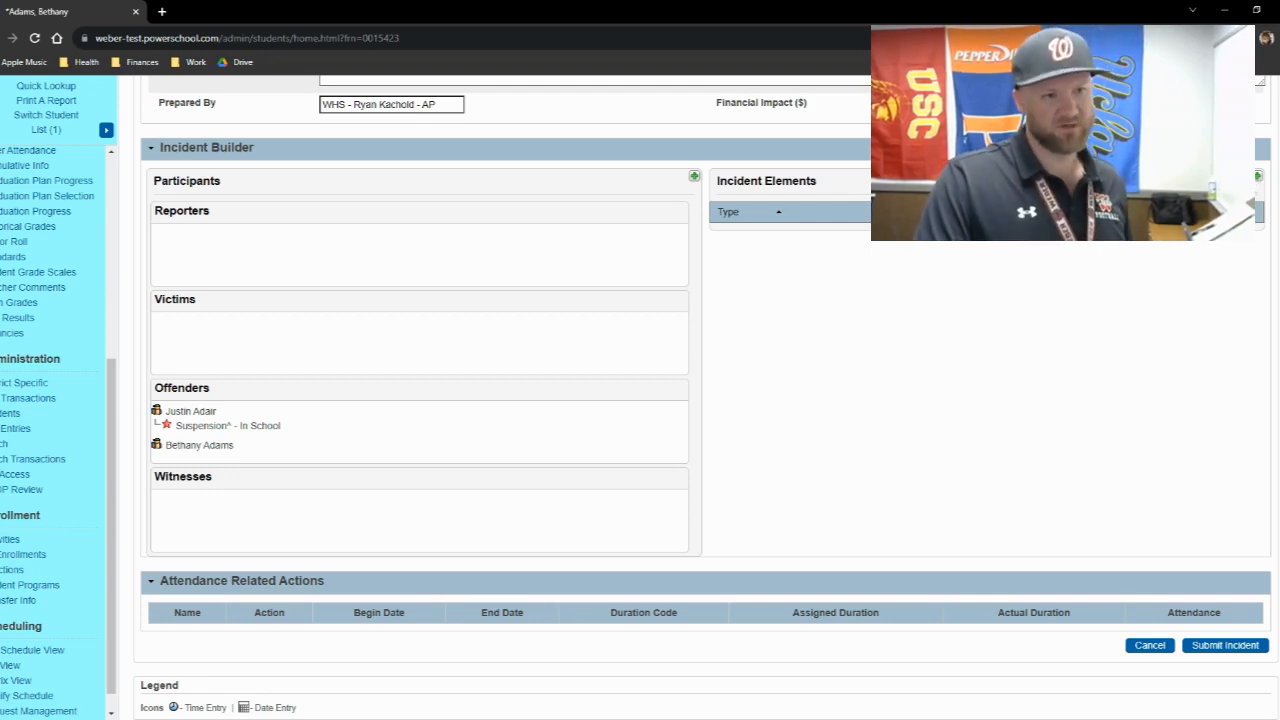
- Add a Marijuana object described as "THC Vape pen" with quantity 1 and assign it to the first student under Offenders
left_click(1257, 177)
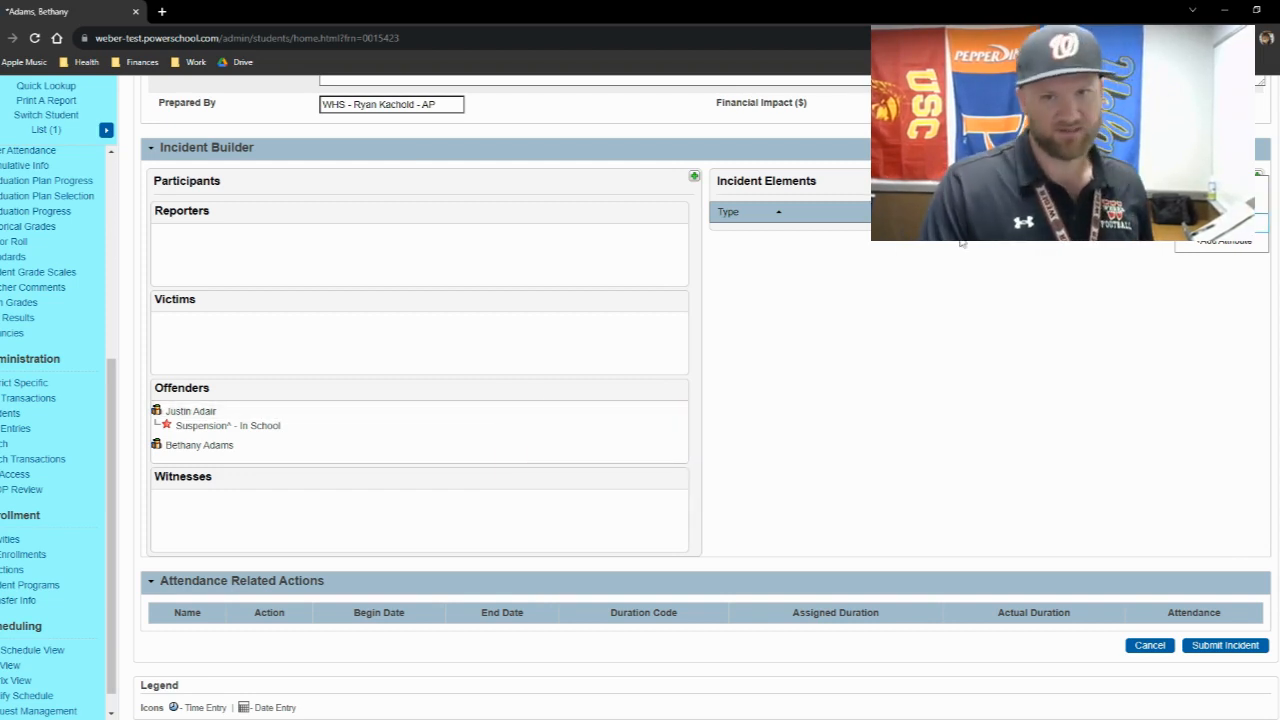
left_click(1221, 205)
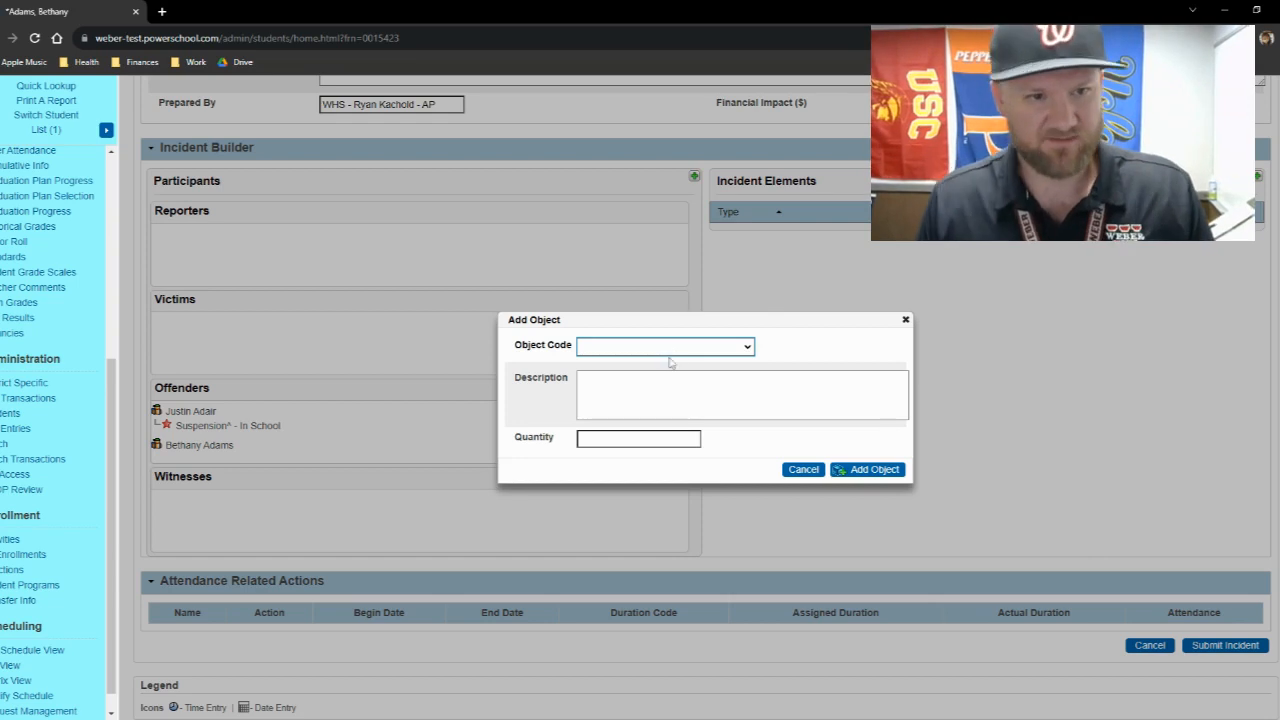
key("m")
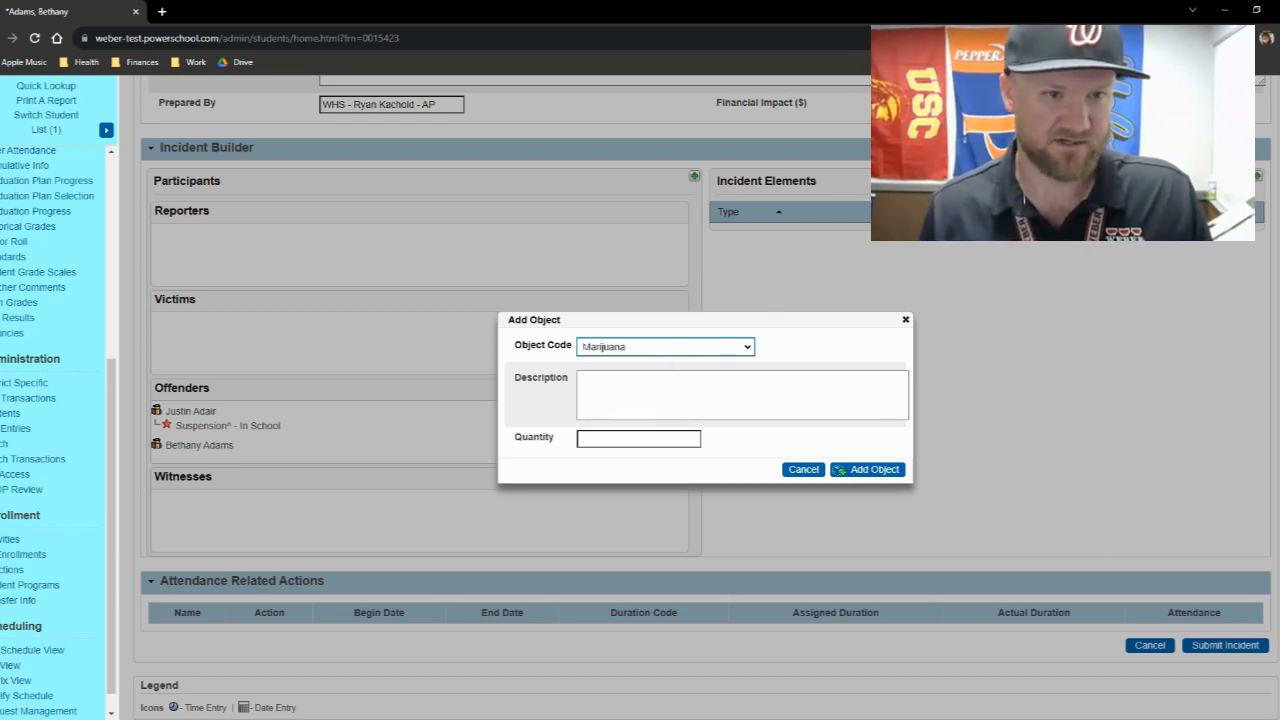
left_click(656, 436)
type("1")
key("shift+Tab")
type("V")
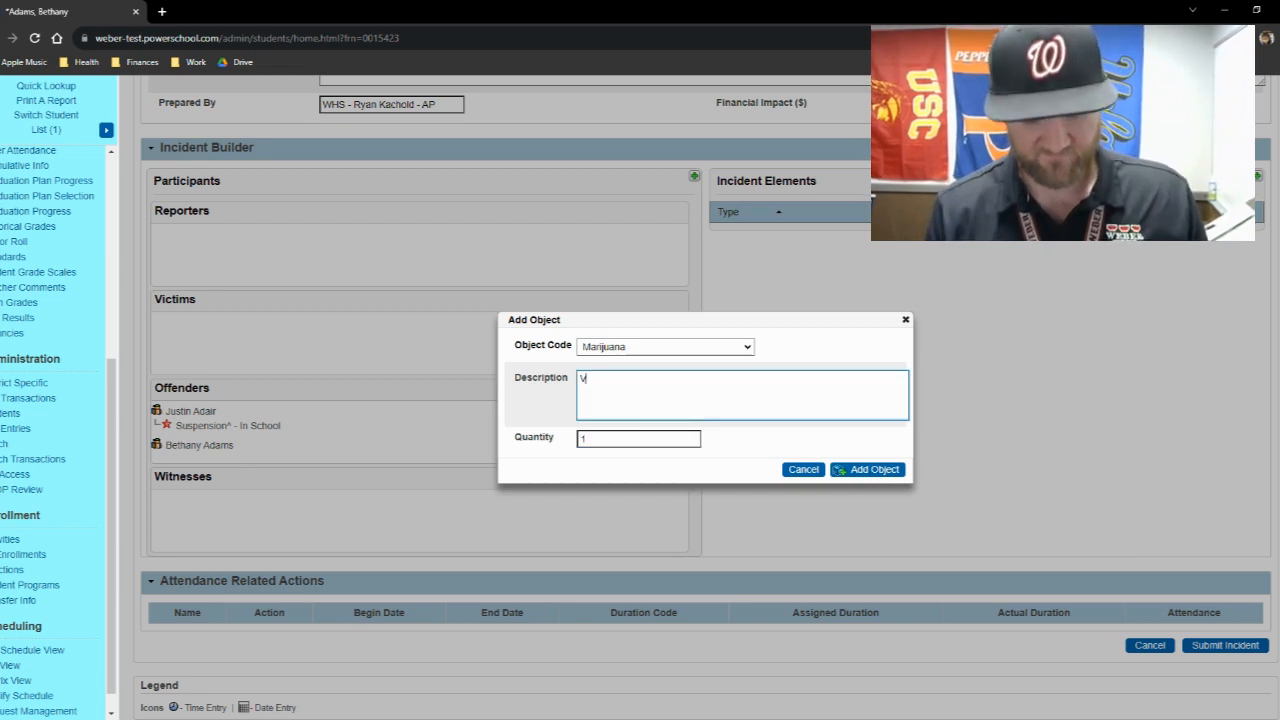
type("ape")
type("ape")
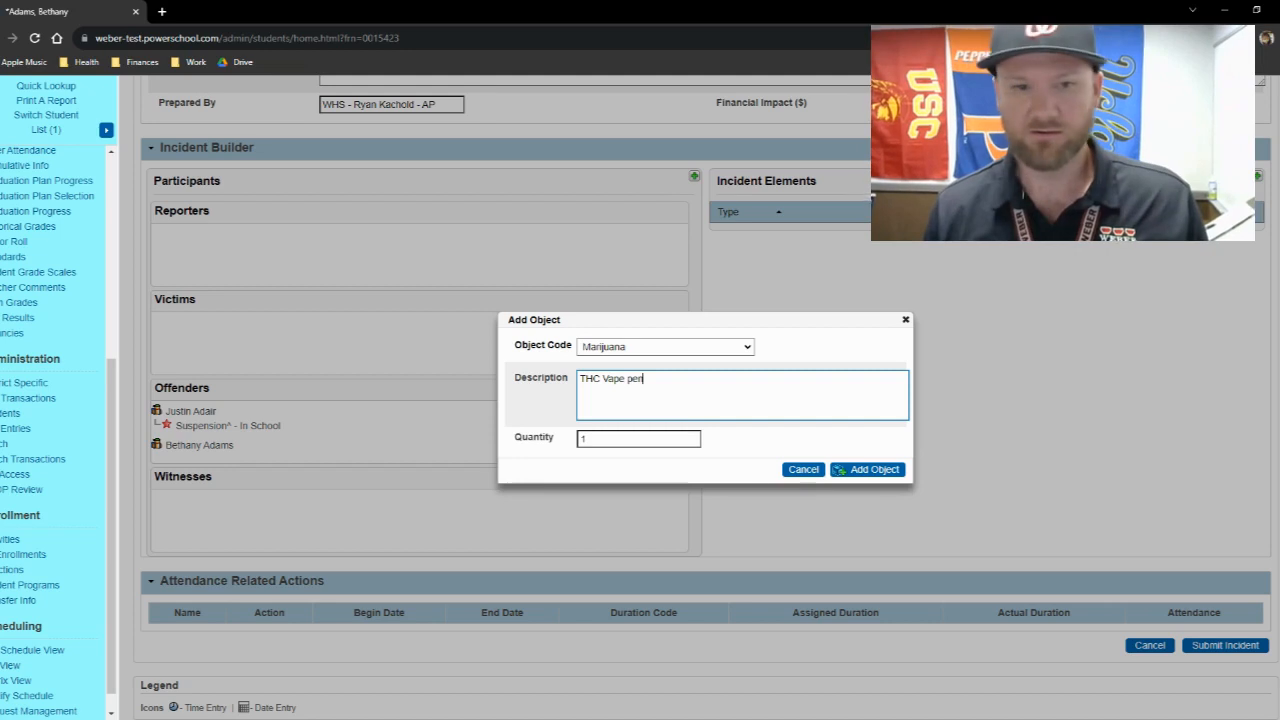
left_click(867, 470)
left_click_drag(736, 232, 200, 411)
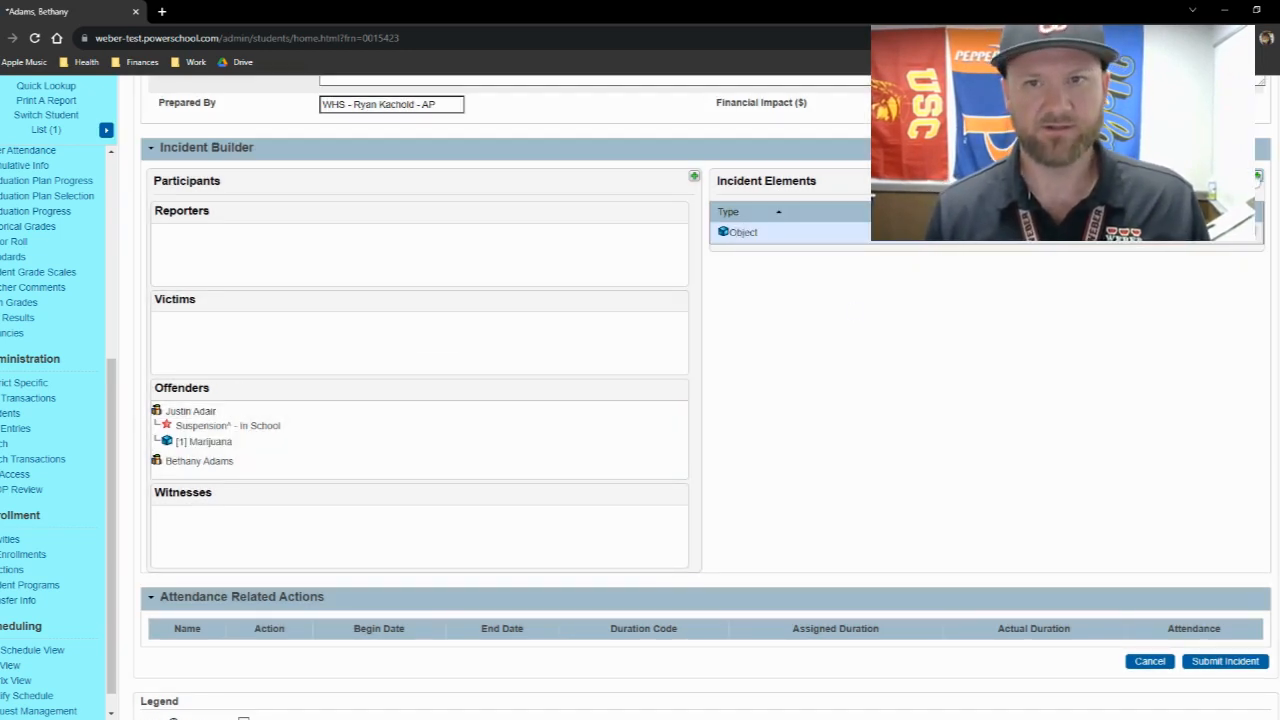
- Add Possession of a Controlled Substance (CS) as the primary behavior and assign it to the first student under Offenders
left_click(1217, 219)
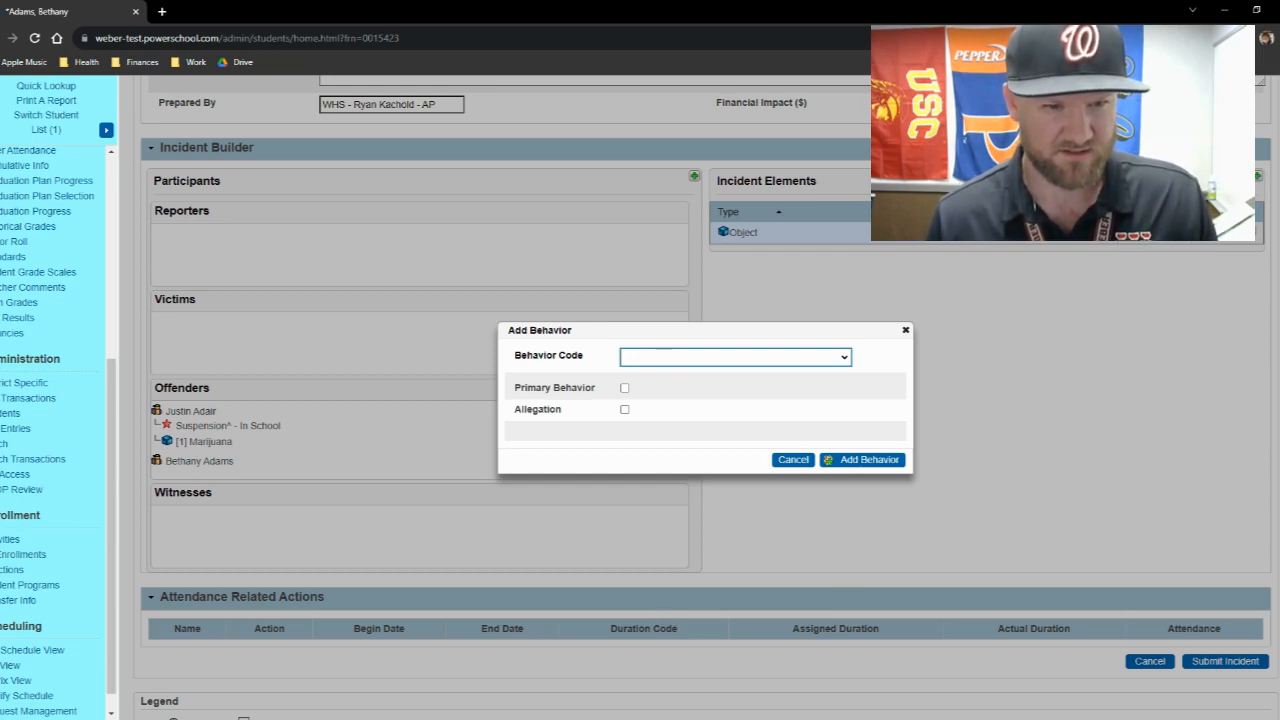
left_click(690, 392)
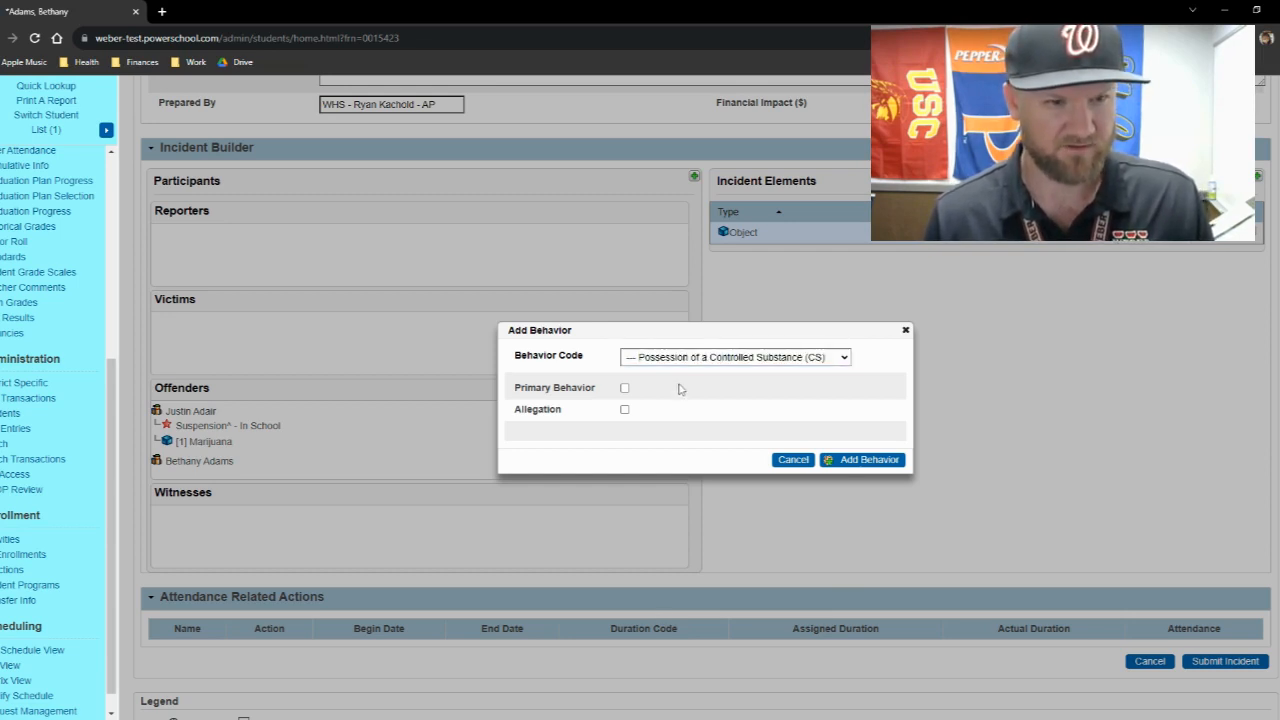
left_click(624, 388)
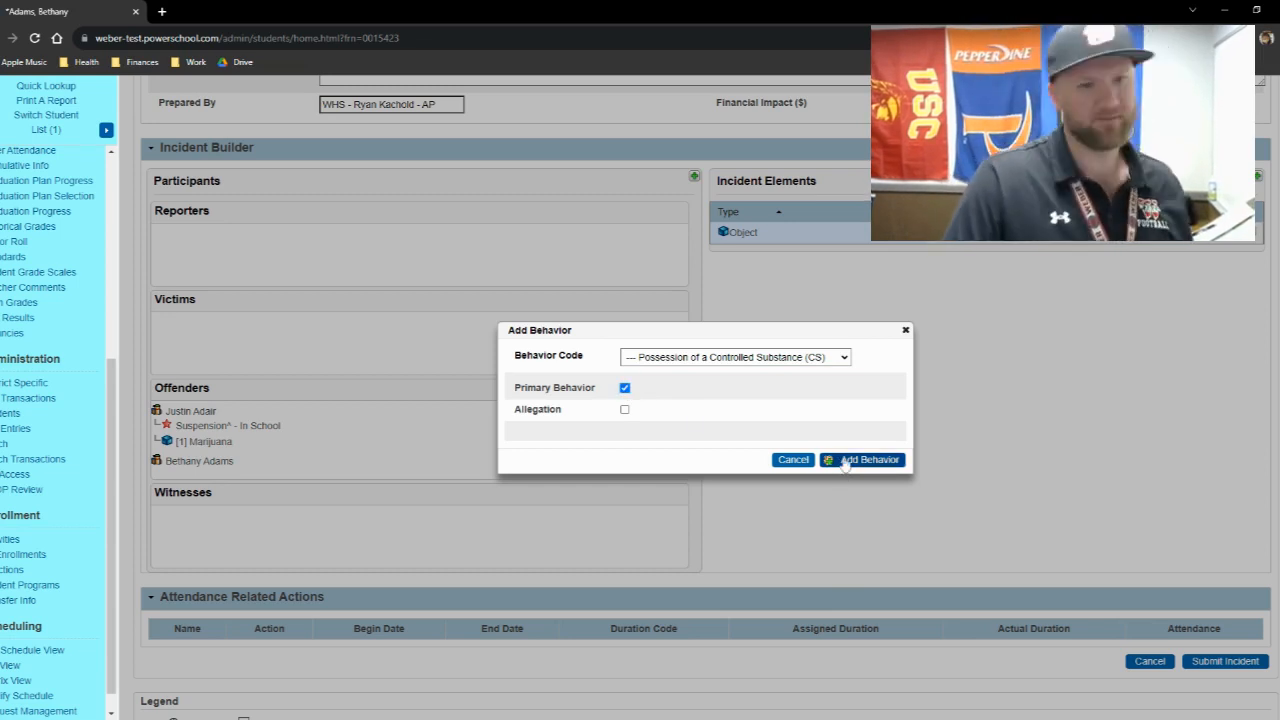
left_click(845, 461)
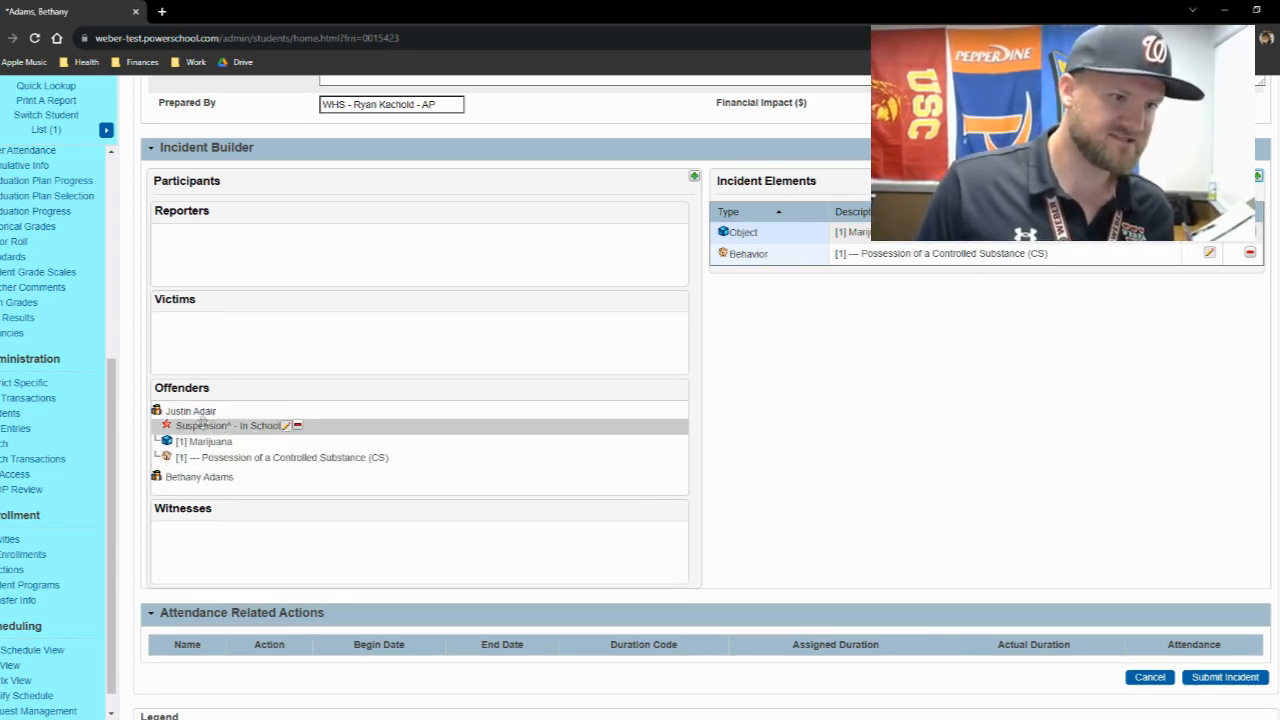
- Try to submit the incident and return to its Incident Details form
scroll(195, 425, "down", 1)
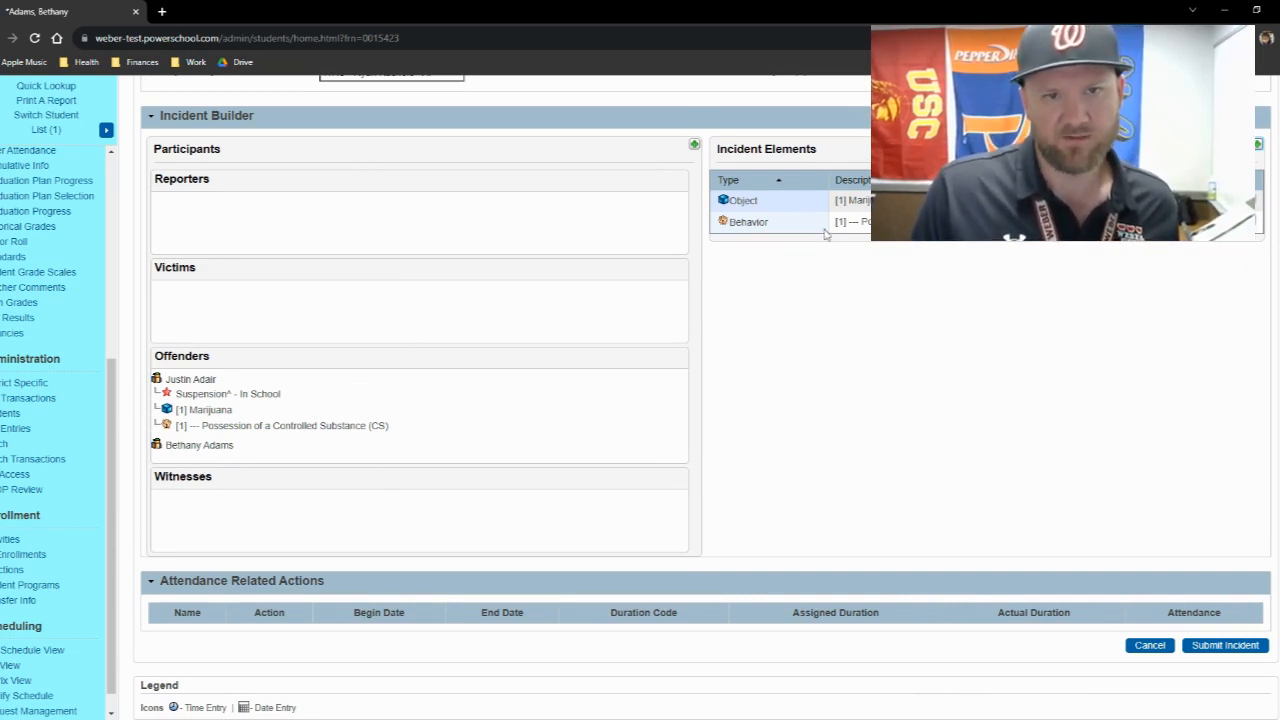
mouse_move(256, 444)
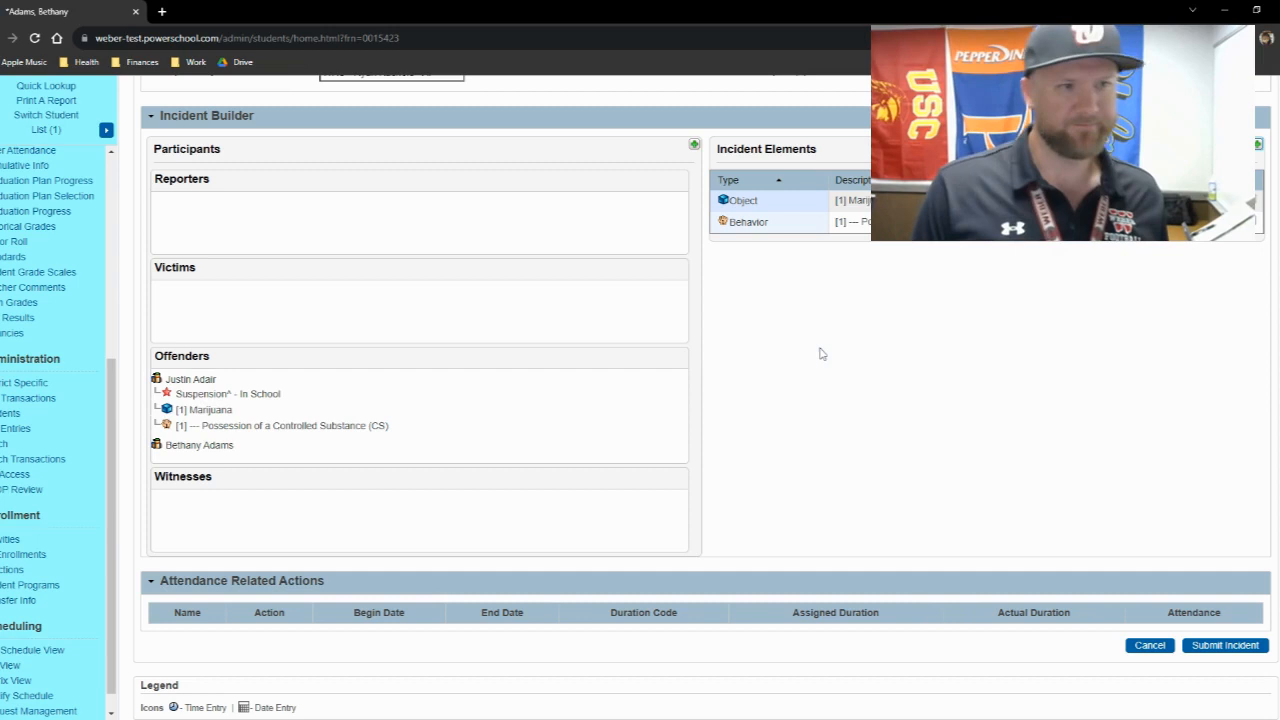
scroll(805, 365, "up", 5)
scroll(803, 366, "down", 4)
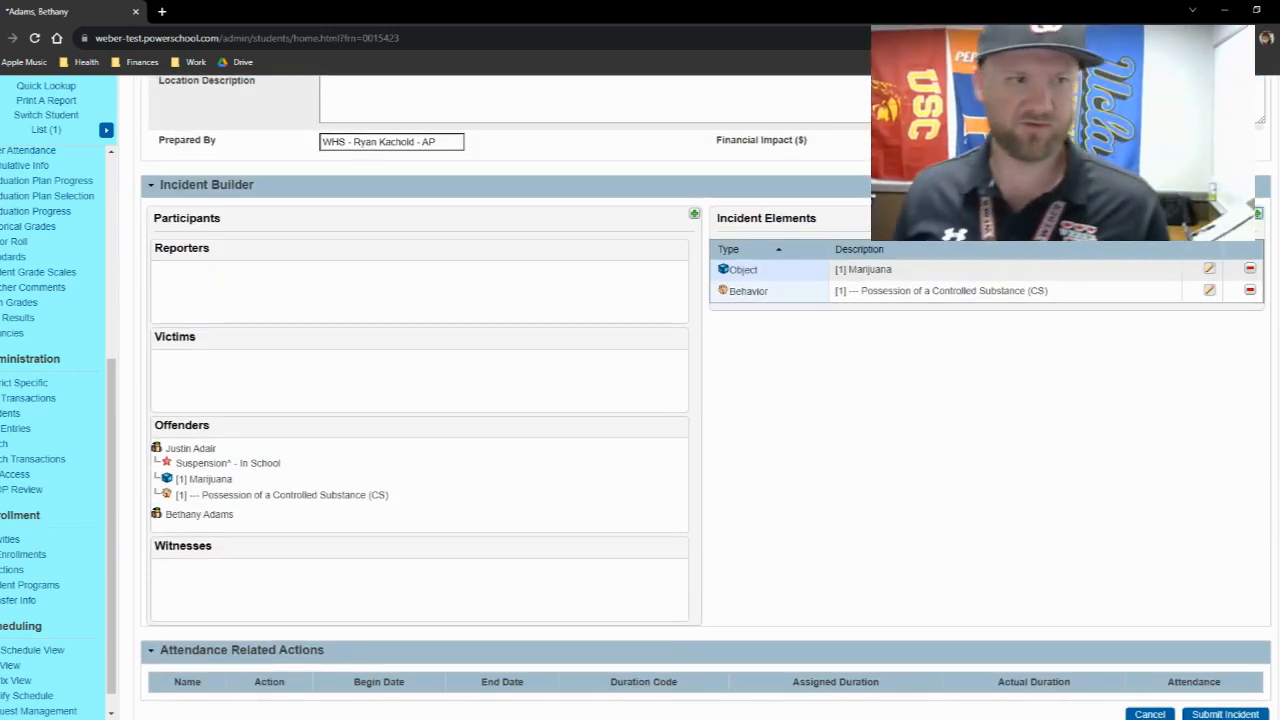
scroll(845, 445, "down", 1)
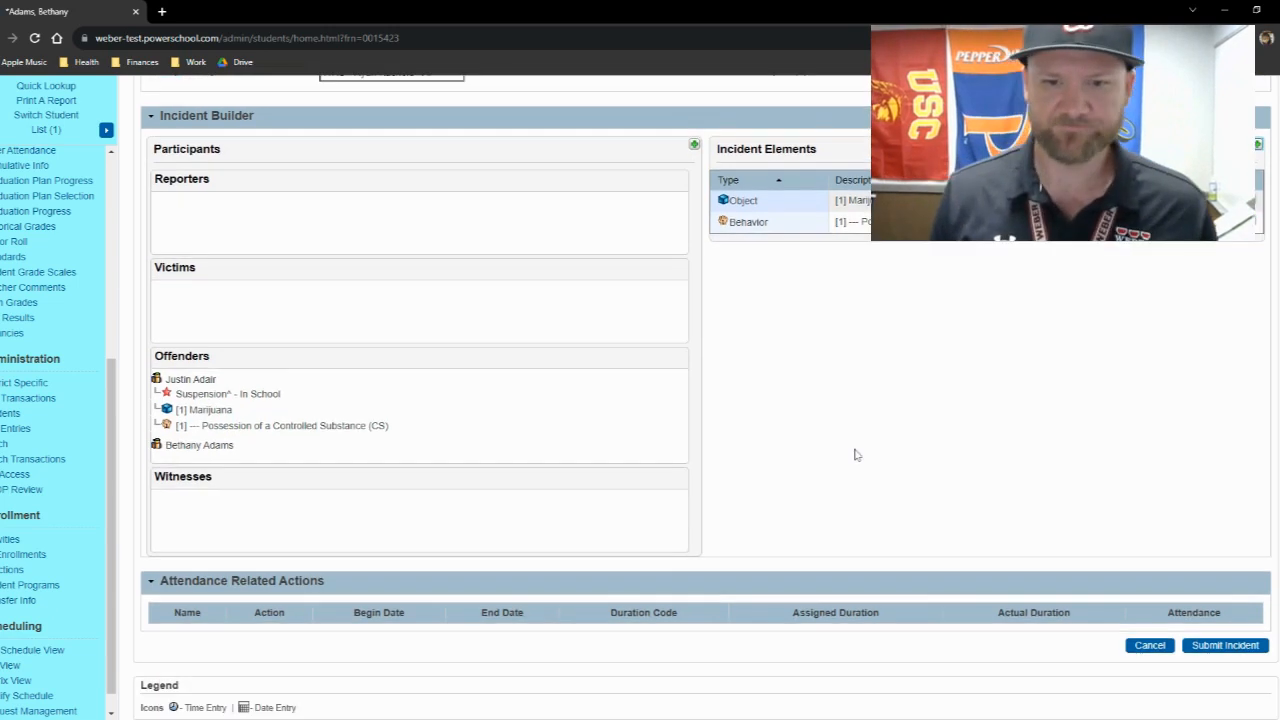
left_click(1220, 647)
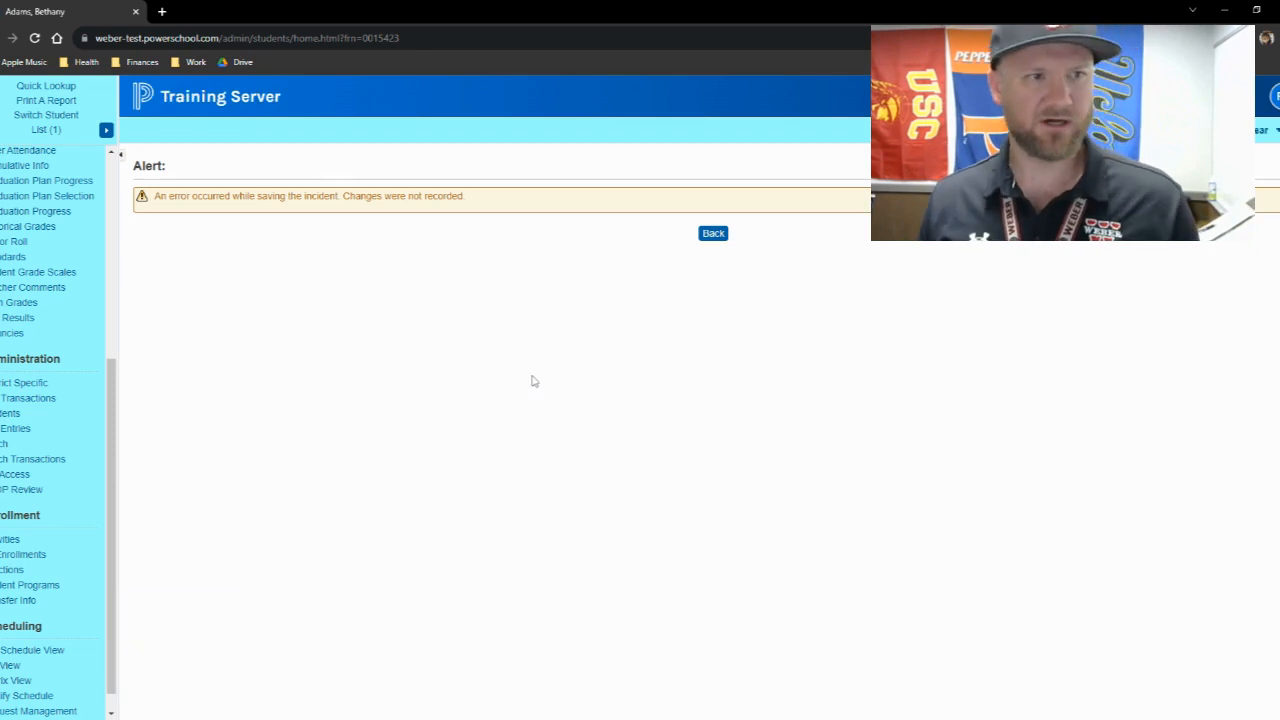
left_click(710, 235)
scroll(665, 425, "down", 5)
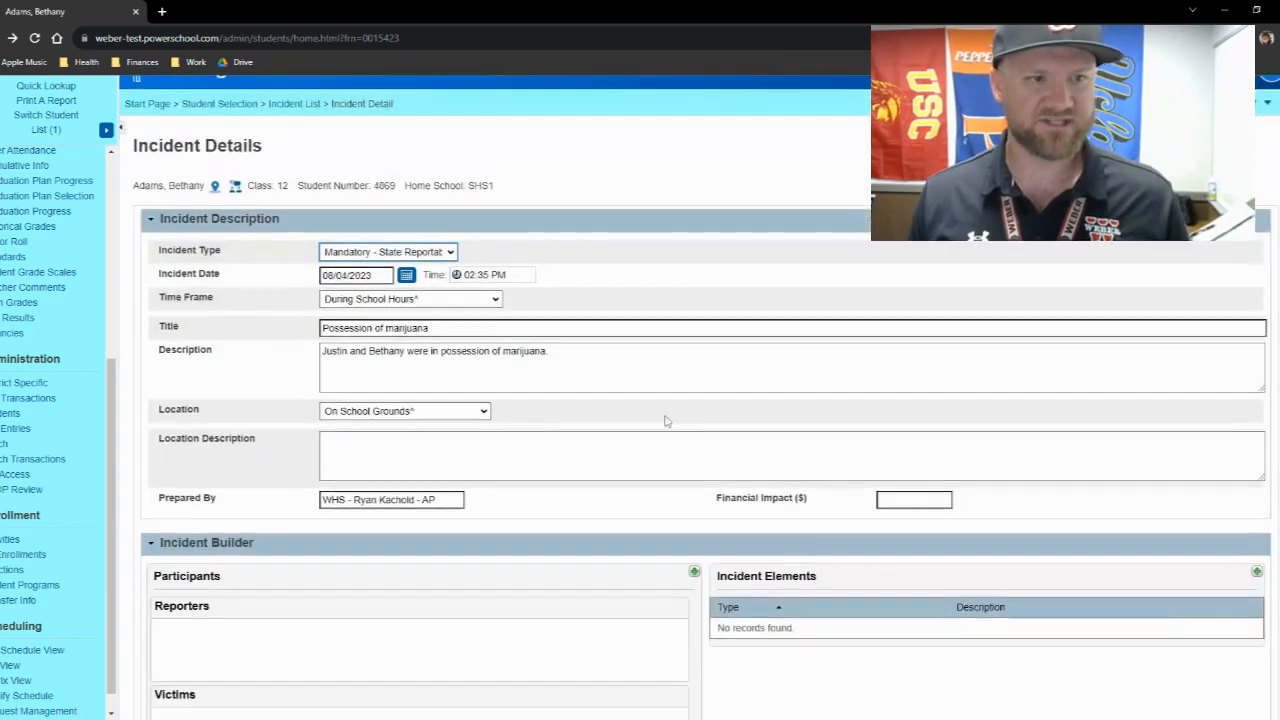